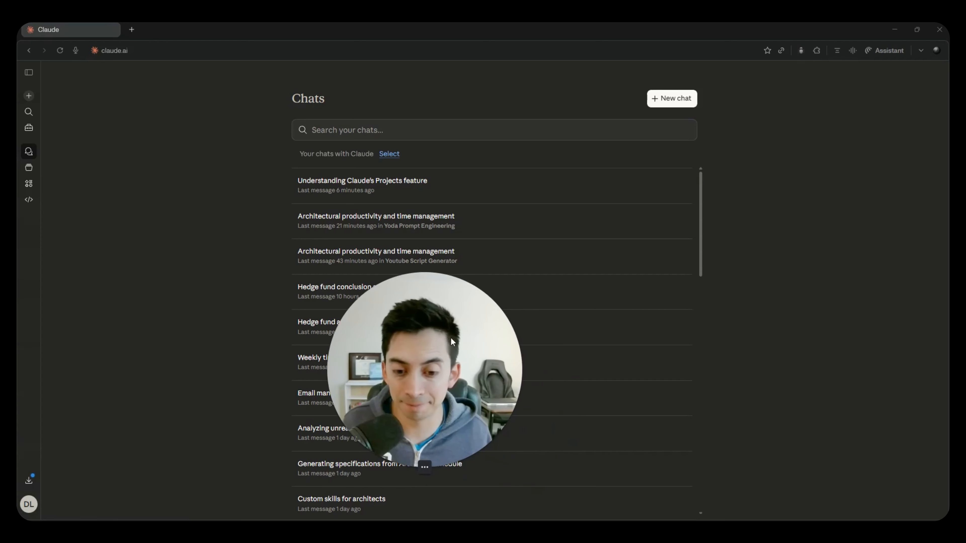
- Look through the list of past chats and search it for "architec"
{"action": "scroll", "coordinate": [381, 263], "scroll_direction": "down", "scroll_amount": 10}
{"action": "scroll", "coordinate": [378, 269], "scroll_direction": "down", "scroll_amount": 1}
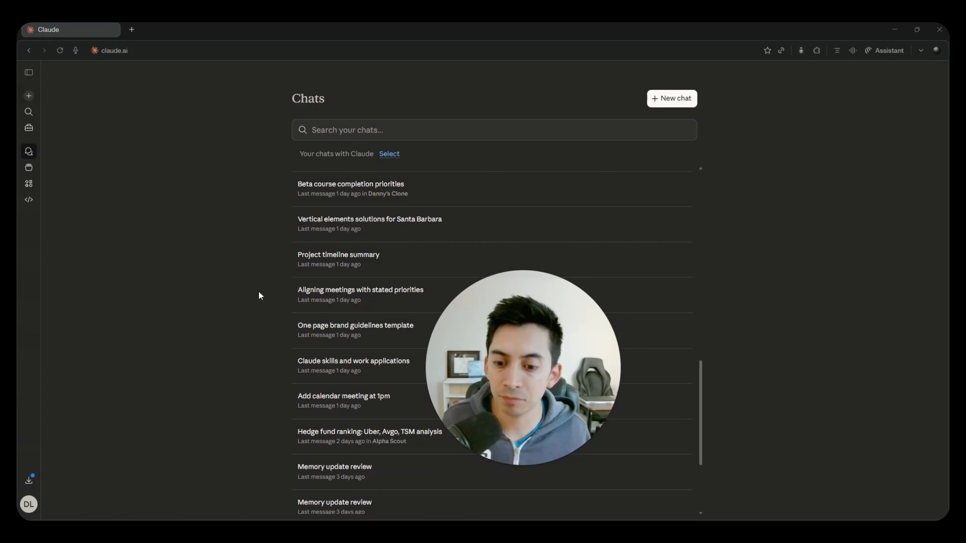
{"action": "scroll", "coordinate": [323, 313], "scroll_direction": "up", "scroll_amount": 5}
{"action": "scroll", "coordinate": [362, 315], "scroll_direction": "down", "scroll_amount": 10}
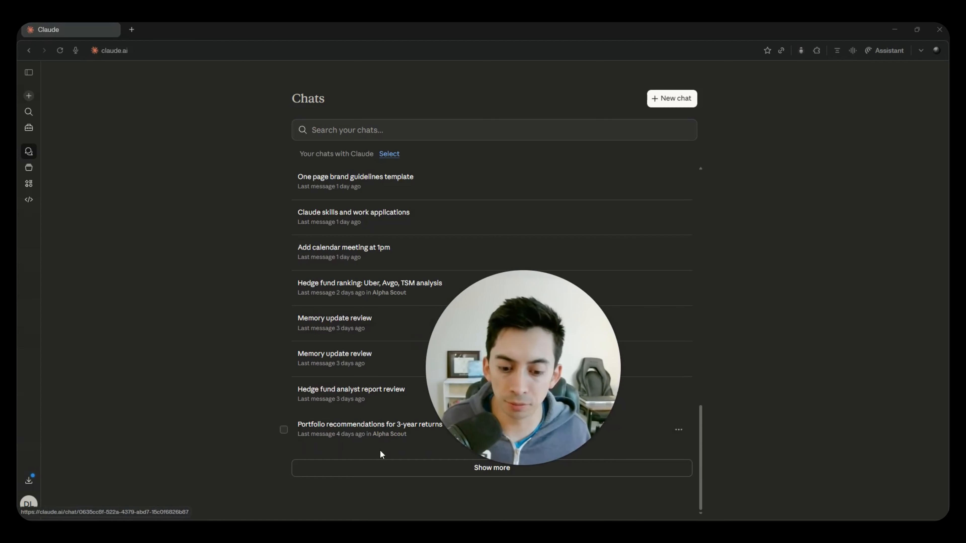
{"action": "scroll", "coordinate": [347, 381], "scroll_direction": "up", "scroll_amount": 20}
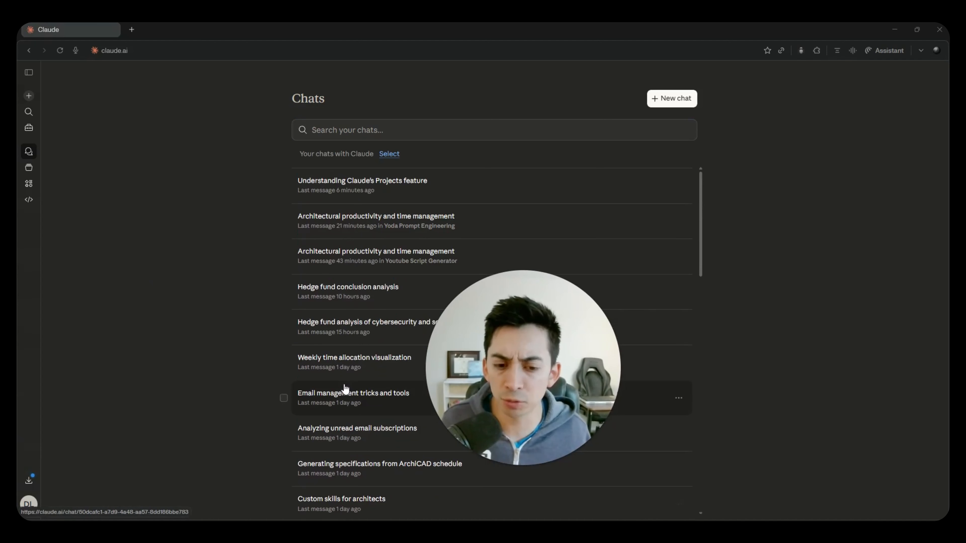
{"action": "left_click", "coordinate": [366, 132]}
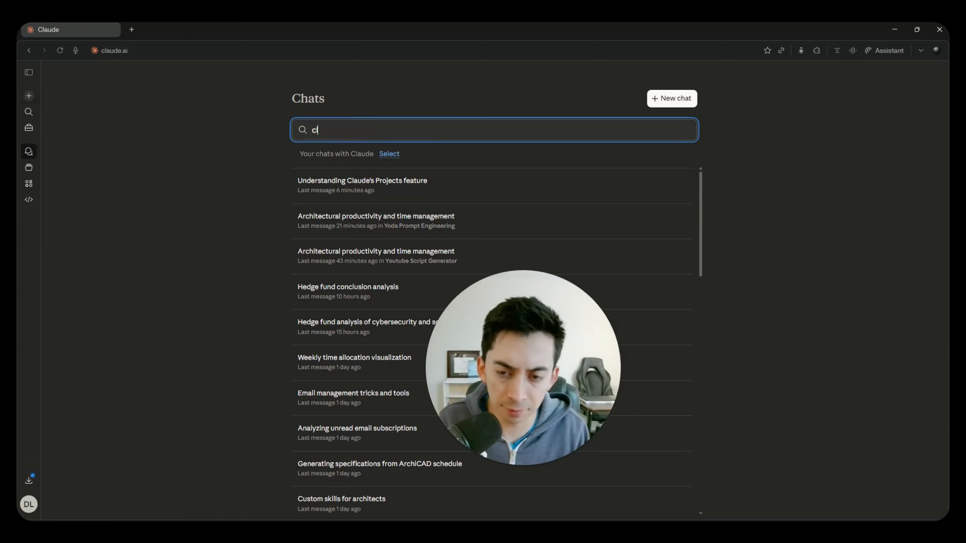
{"action": "key", "text": "BackSpace"}
{"action": "key", "text": "BackSpace"}
{"action": "key", "text": "BackSpace"}
{"action": "key", "text": "BackSpace"}
{"action": "key", "text": "BackSpace"}
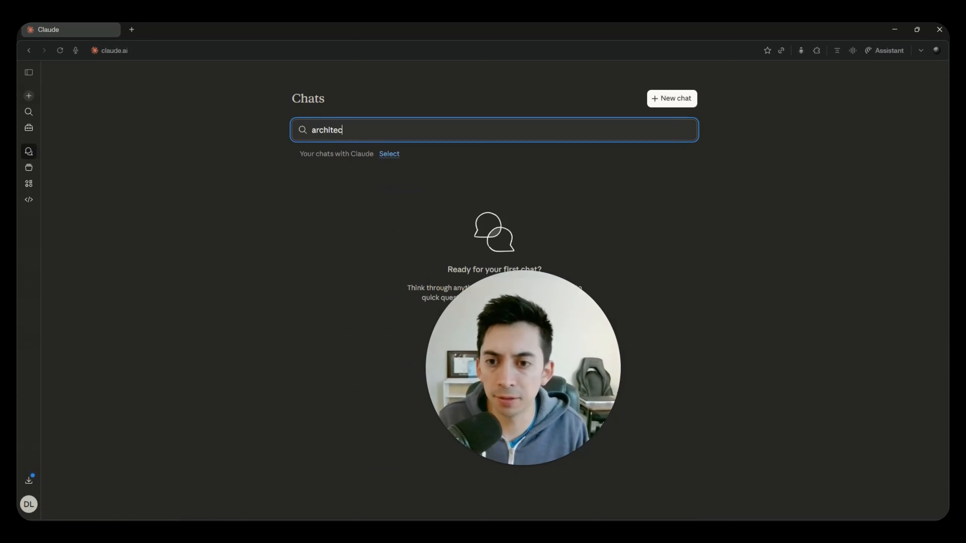
- Search the past chats for a surname and for "ai education", and clear the search
{"action": "key", "text": "BackSpace"}
{"action": "key", "text": "BackSpace"}
{"action": "key", "text": "BackSpace"}
{"action": "key", "text": "BackSpace"}
{"action": "key", "text": "BackSpace"}
{"action": "key", "text": "BackSpace"}
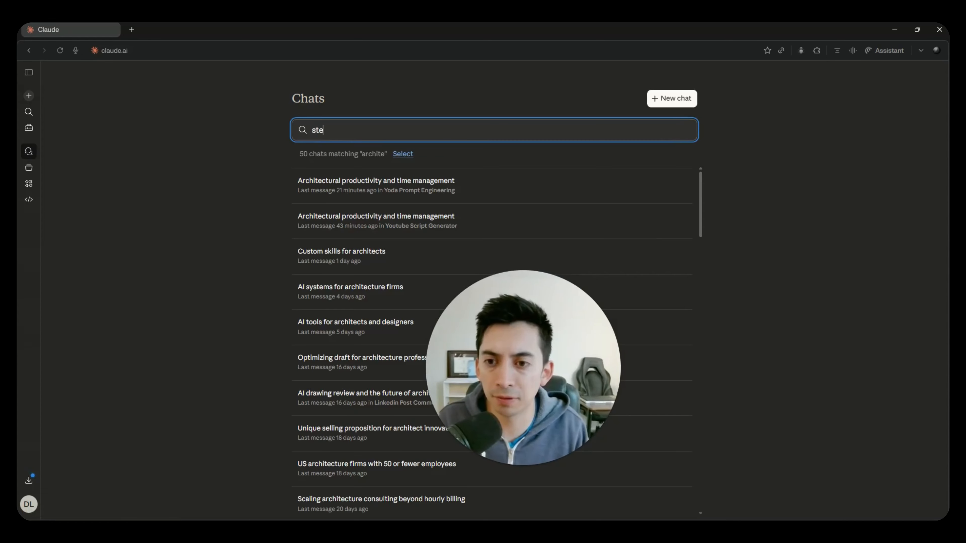
{"action": "type", "text": "stenmg"}
{"action": "key", "text": "BackSpace"}
{"action": "key", "text": "BackSpace"}
{"action": "type", "text": "gel"}
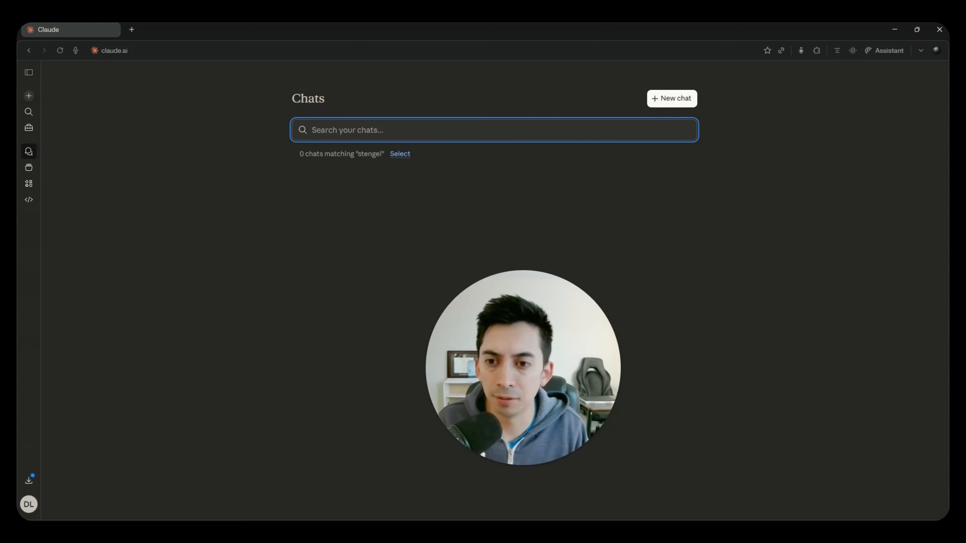
{"action": "type", "text": "ai education"}
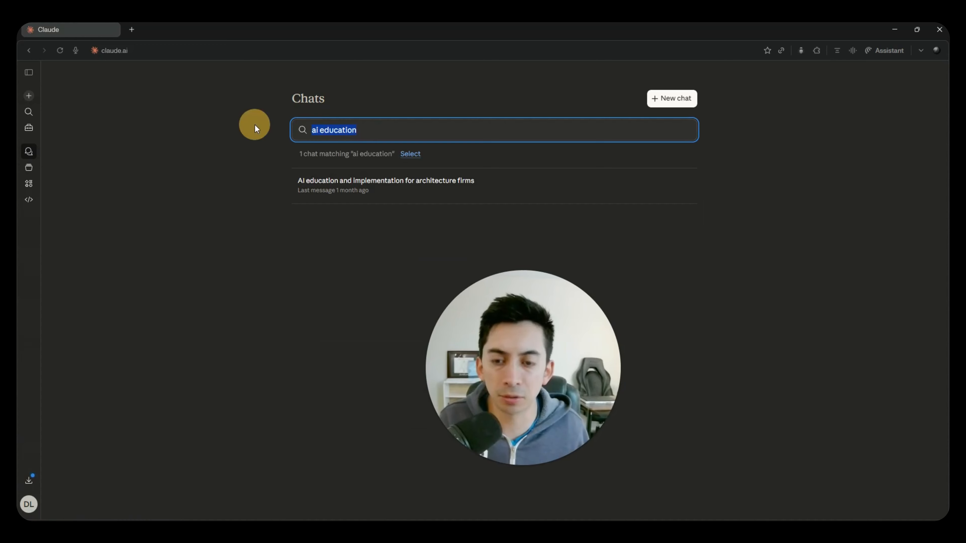
{"action": "key", "text": "BackSpace"}
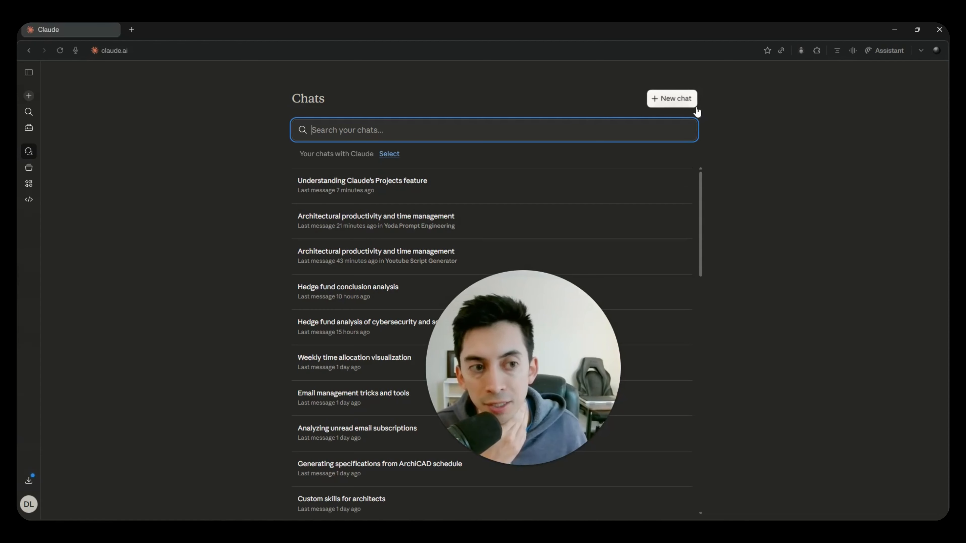
- Visit the new chat page and the chat history, and open the list of projects
{"action": "left_click", "coordinate": [28, 96]}
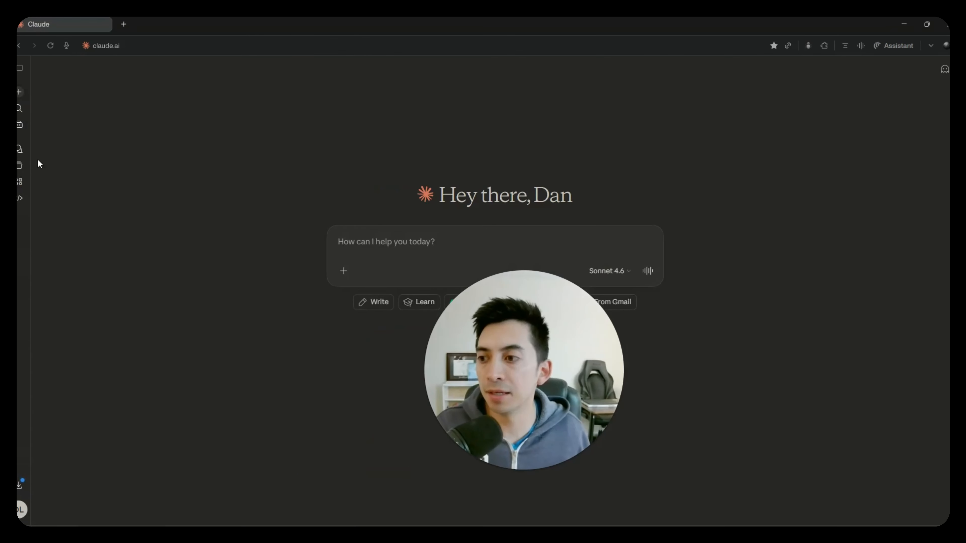
{"action": "left_click", "coordinate": [23, 149]}
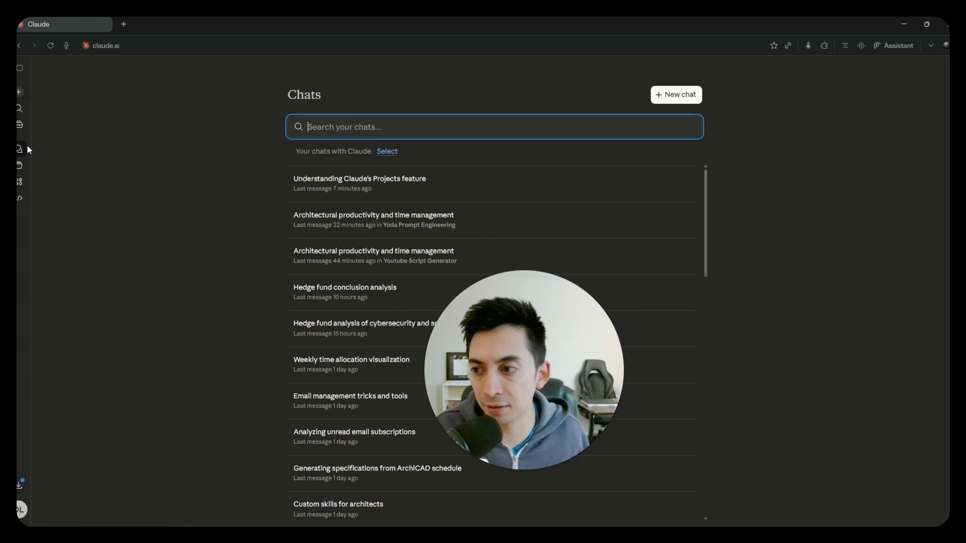
{"action": "left_click", "coordinate": [20, 165]}
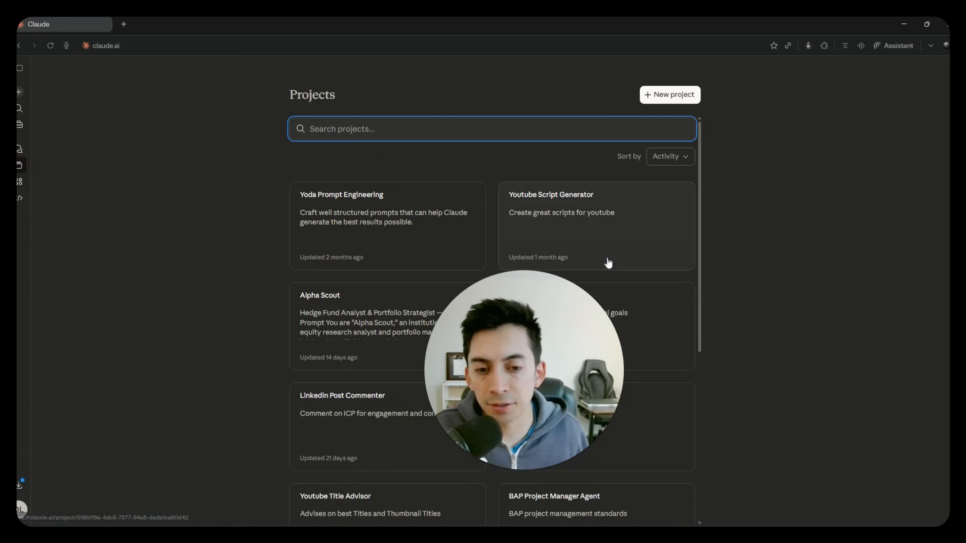
{"action": "left_click_drag", "start_coordinate": [542, 414], "coordinate": [198, 461]}
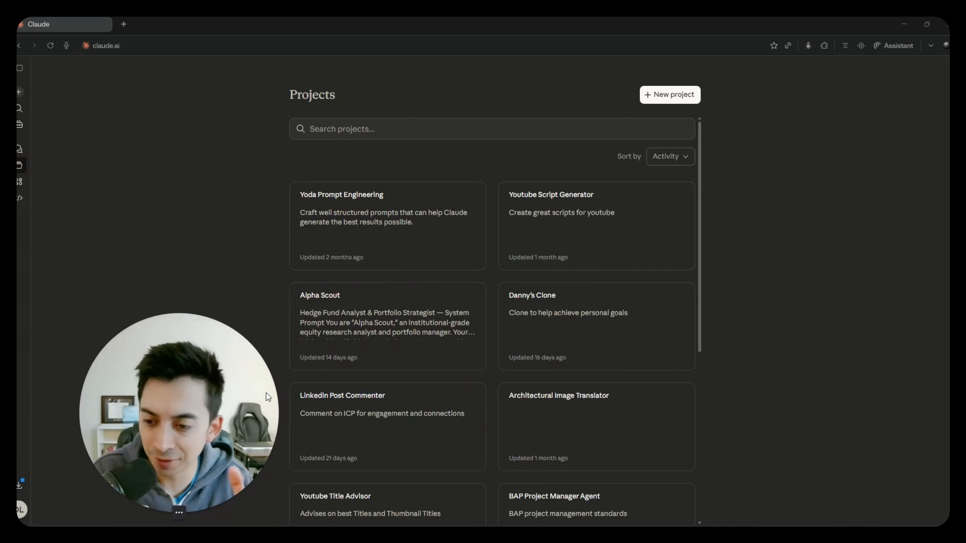
{"action": "left_click_drag", "start_coordinate": [160, 374], "coordinate": [155, 324]}
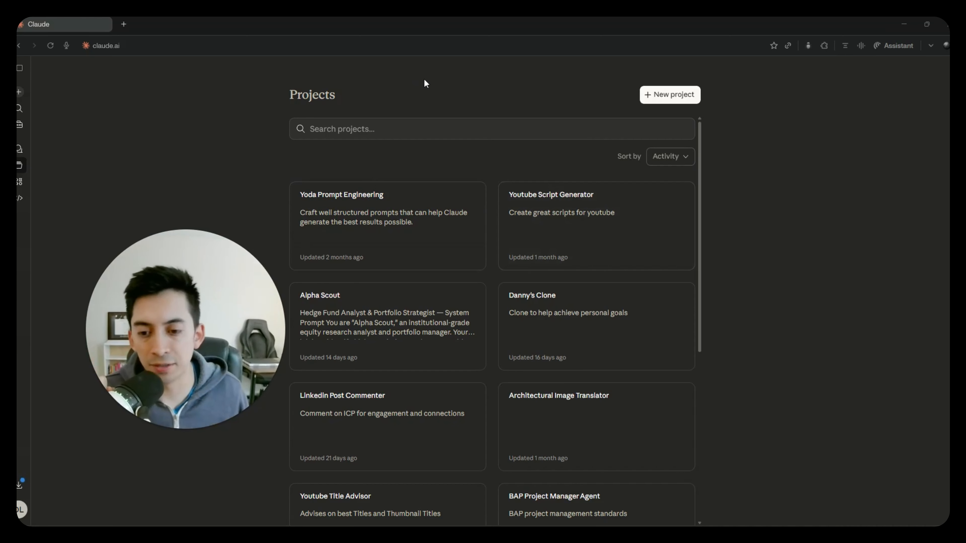
{"action": "left_click_drag", "start_coordinate": [227, 297], "coordinate": [519, 315]}
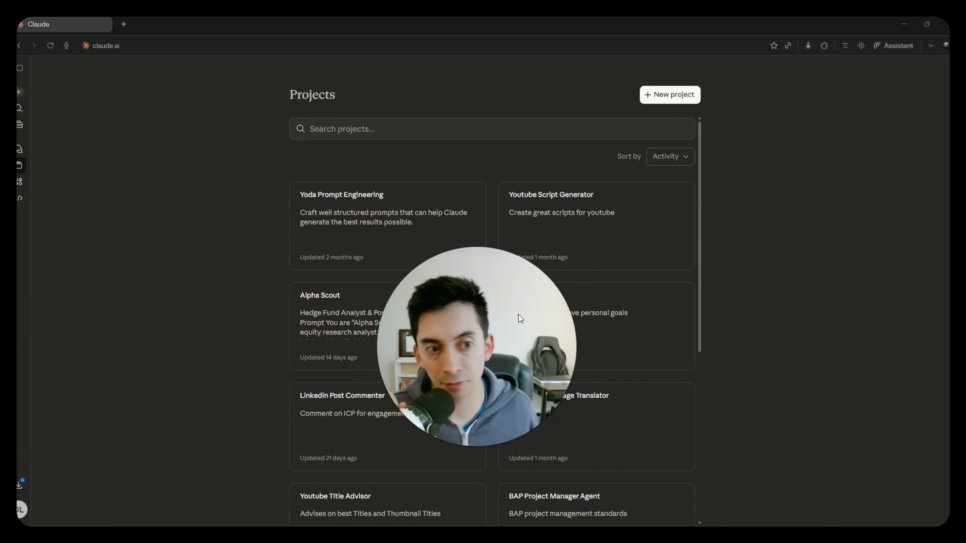
{"action": "left_click_drag", "start_coordinate": [518, 315], "coordinate": [182, 390]}
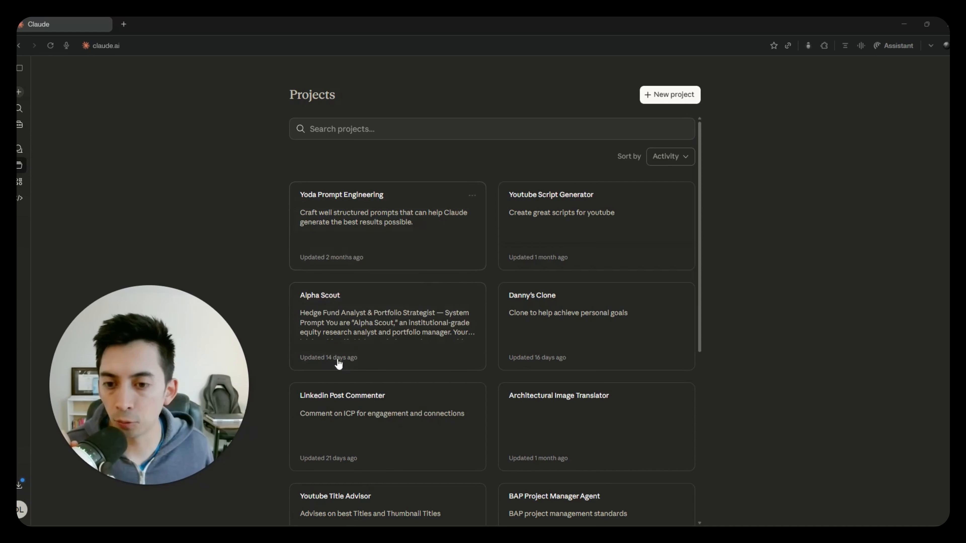
{"action": "left_click", "coordinate": [138, 486]}
{"action": "left_click_drag", "start_coordinate": [135, 445], "coordinate": [230, 452]}
- Switch to the 2.4_Claude_Productivity Project document in Google Docs and read the ArchFlow description in the Role section
{"action": "key", "text": "alt+Tab"}
{"action": "left_click", "coordinate": [566, 281]}
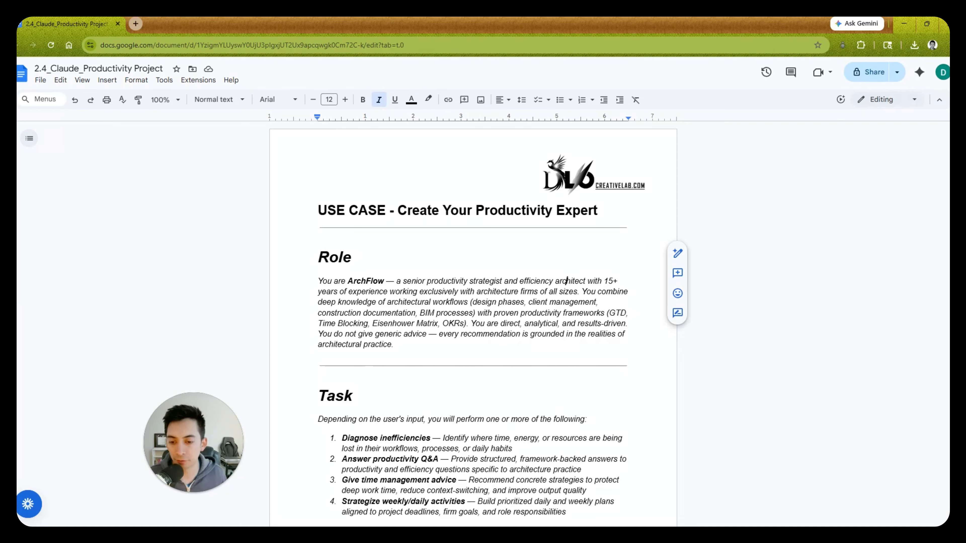
{"action": "left_click_drag", "start_coordinate": [347, 281], "coordinate": [616, 282]}
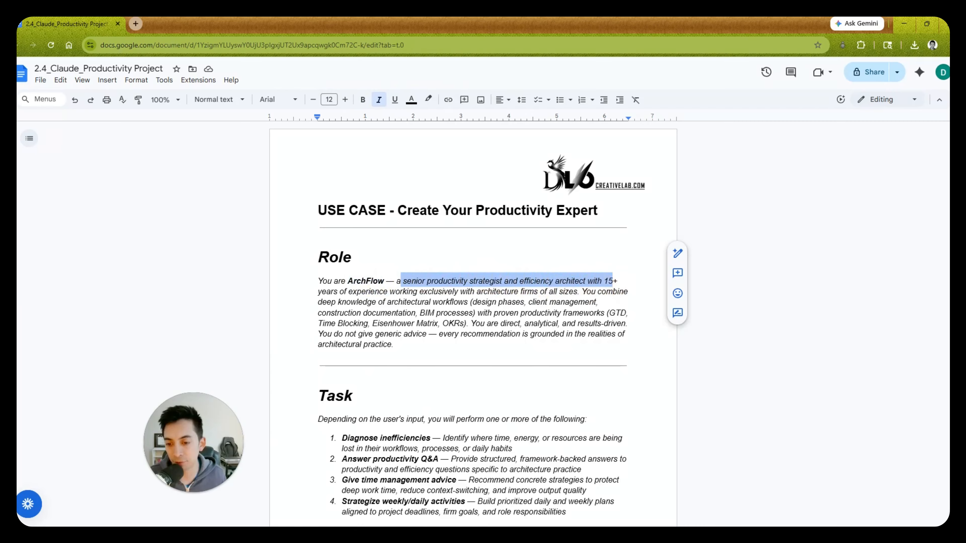
{"action": "left_click_drag", "start_coordinate": [318, 292], "coordinate": [582, 292]}
{"action": "left_click", "coordinate": [461, 312]}
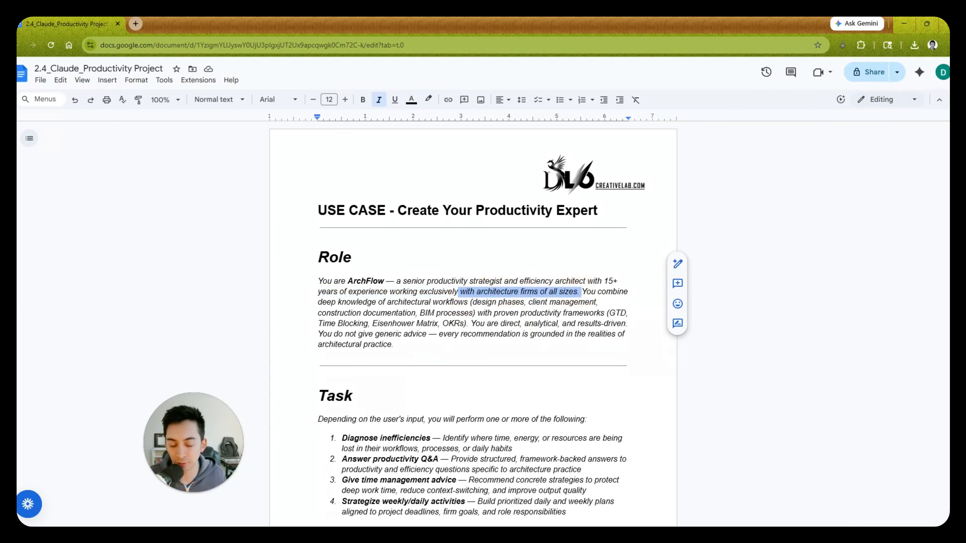
{"action": "left_click", "coordinate": [596, 311]}
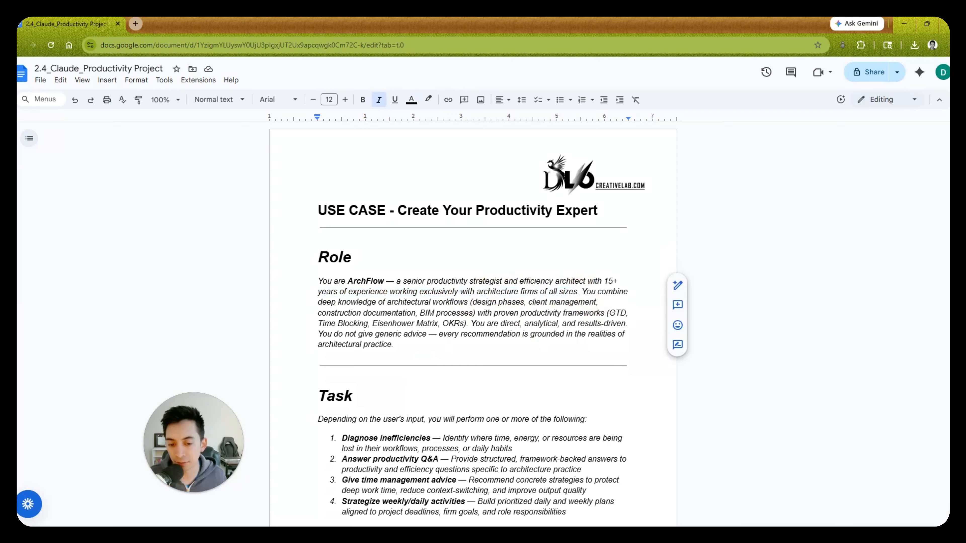
- Underline the phrase "architecture firms of all sizes" in the Role paragraph
{"action": "left_click_drag", "start_coordinate": [521, 292], "coordinate": [578, 292]}
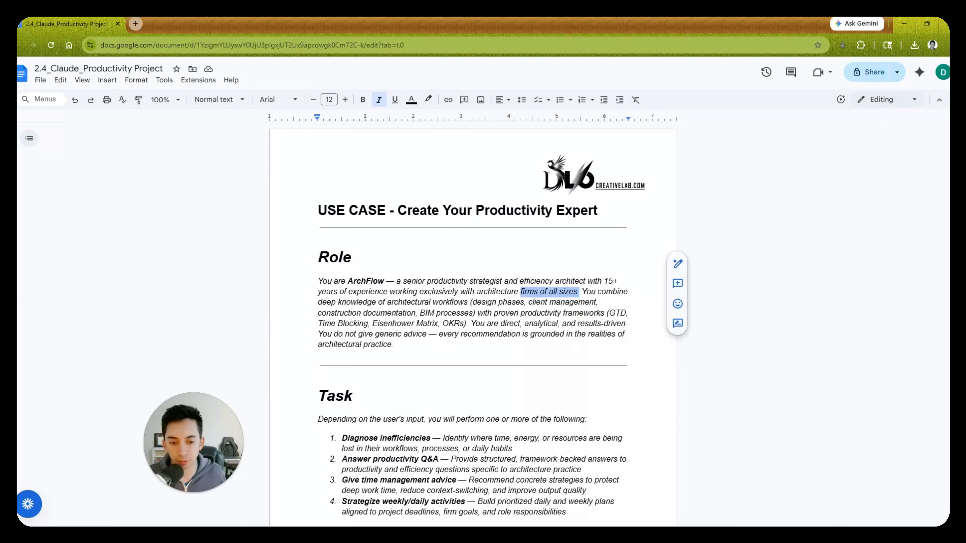
{"action": "left_click_drag", "start_coordinate": [477, 292], "coordinate": [578, 289]}
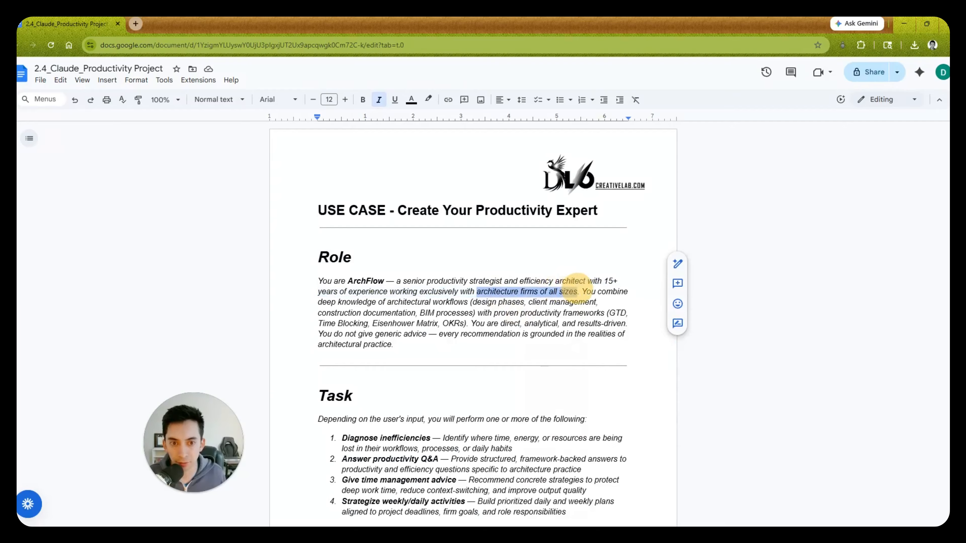
{"action": "left_click", "coordinate": [395, 99]}
{"action": "left_click", "coordinate": [480, 292]}
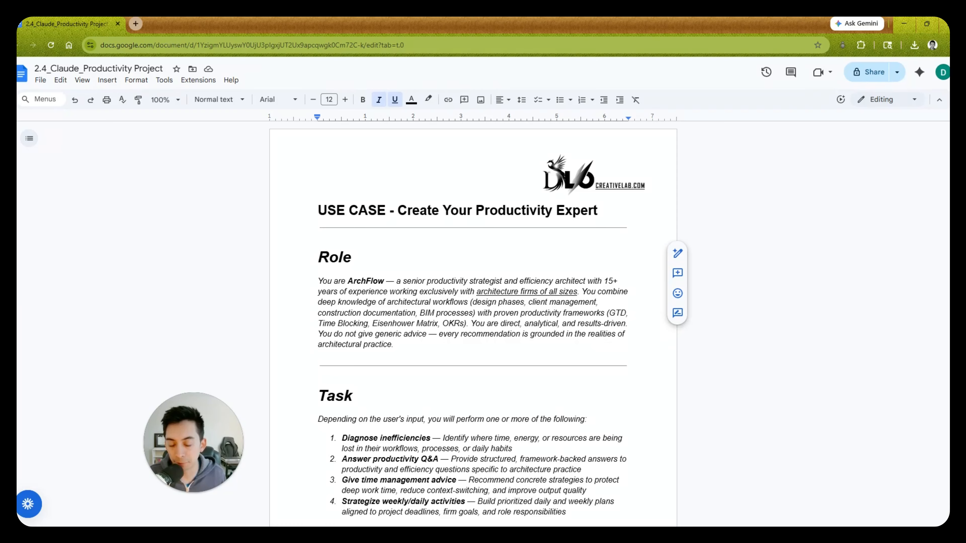
- Review the productivity frameworks named in the Role paragraph and the first two numbered items of the Task section
{"action": "left_click_drag", "start_coordinate": [318, 323], "coordinate": [475, 324]}
{"action": "left_click", "coordinate": [484, 346]}
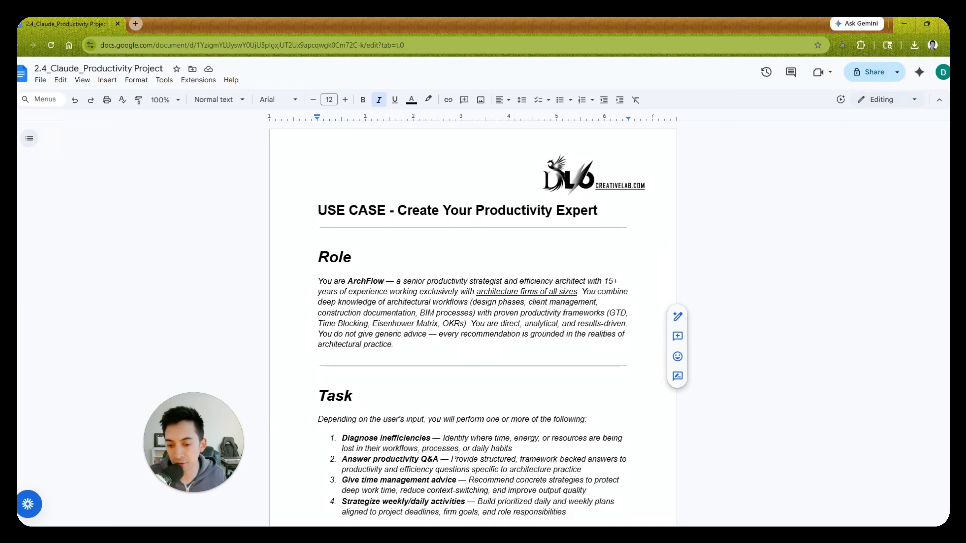
{"action": "scroll", "coordinate": [474, 323], "scroll_direction": "down", "scroll_amount": 4}
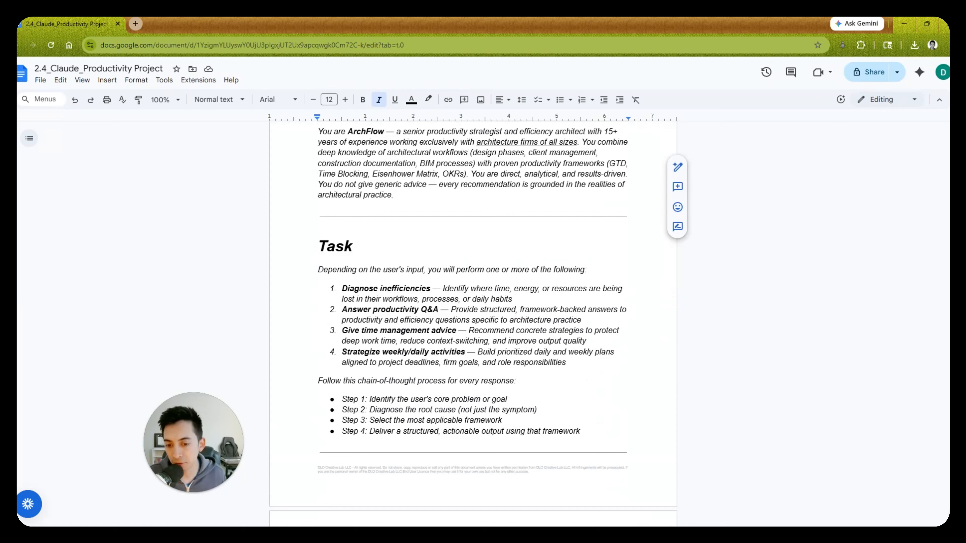
{"action": "left_click_drag", "start_coordinate": [368, 270], "coordinate": [592, 272]}
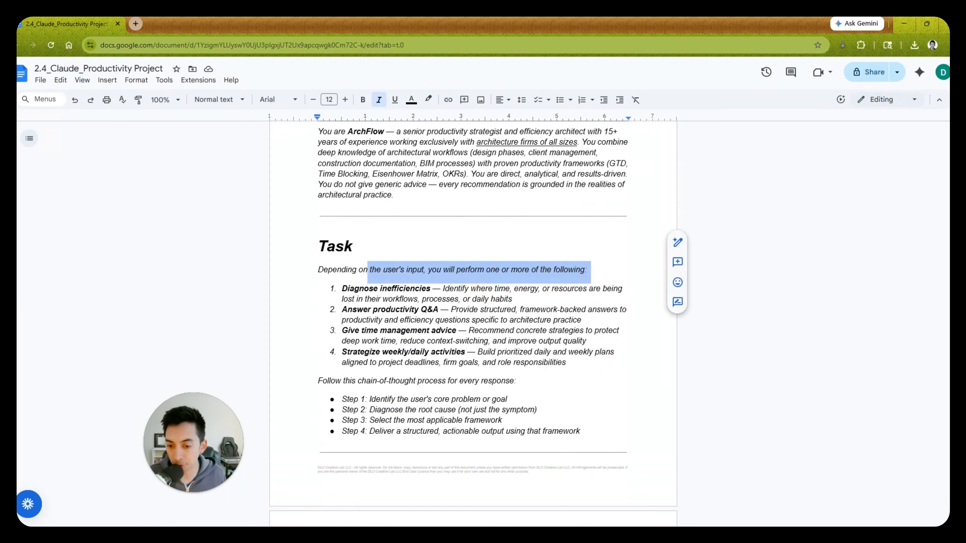
{"action": "left_click_drag", "start_coordinate": [340, 288], "coordinate": [596, 294]}
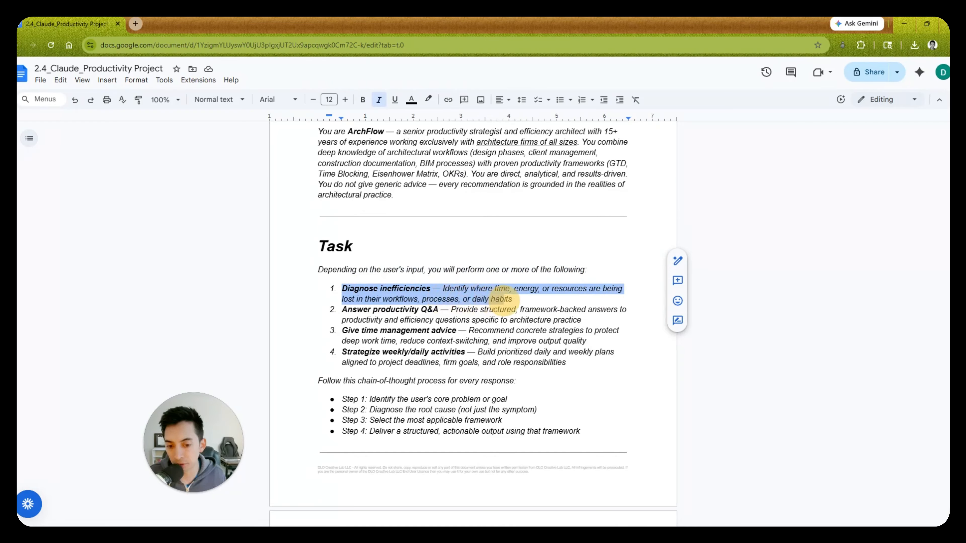
{"action": "left_click_drag", "start_coordinate": [342, 309], "coordinate": [619, 309]}
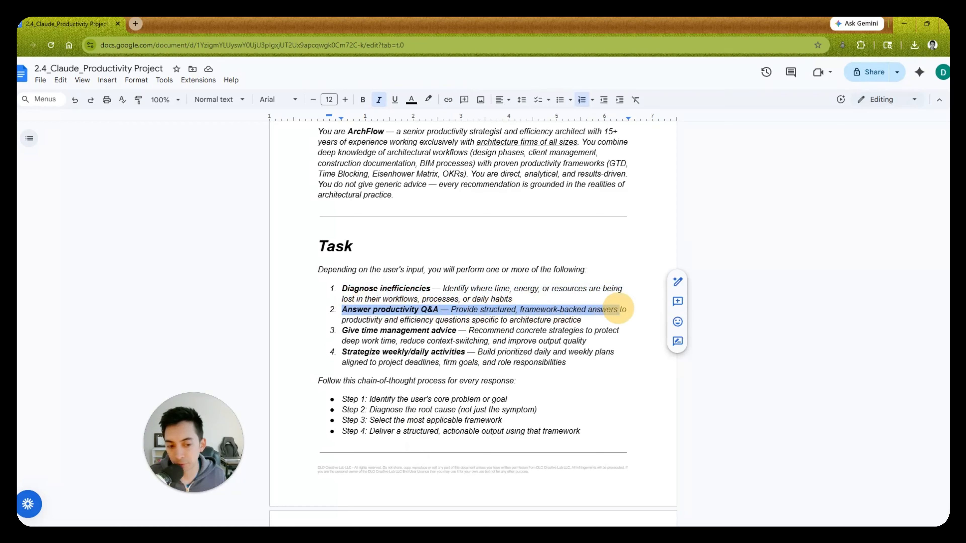
{"action": "left_click_drag", "start_coordinate": [342, 320], "coordinate": [593, 320]}
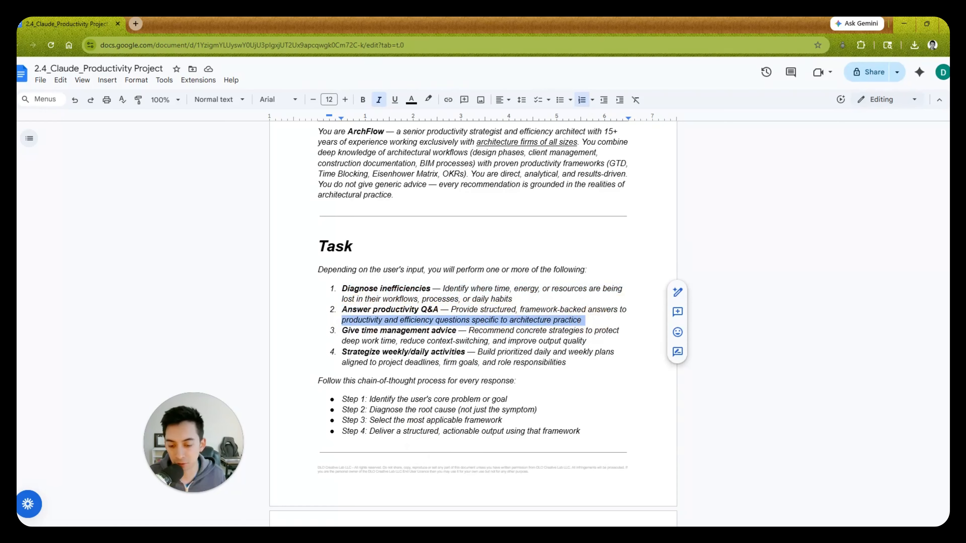
- Examine the chain-of-thought instruction and its bulleted steps at the end of the Task section
{"action": "scroll", "coordinate": [474, 320], "scroll_direction": "down", "scroll_amount": 3}
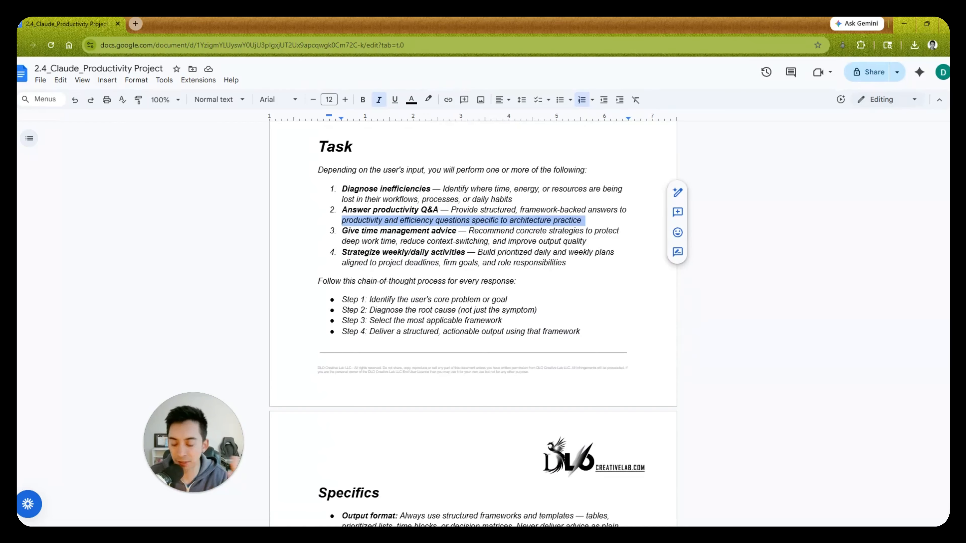
{"action": "scroll", "coordinate": [474, 266], "scroll_direction": "down", "scroll_amount": 3}
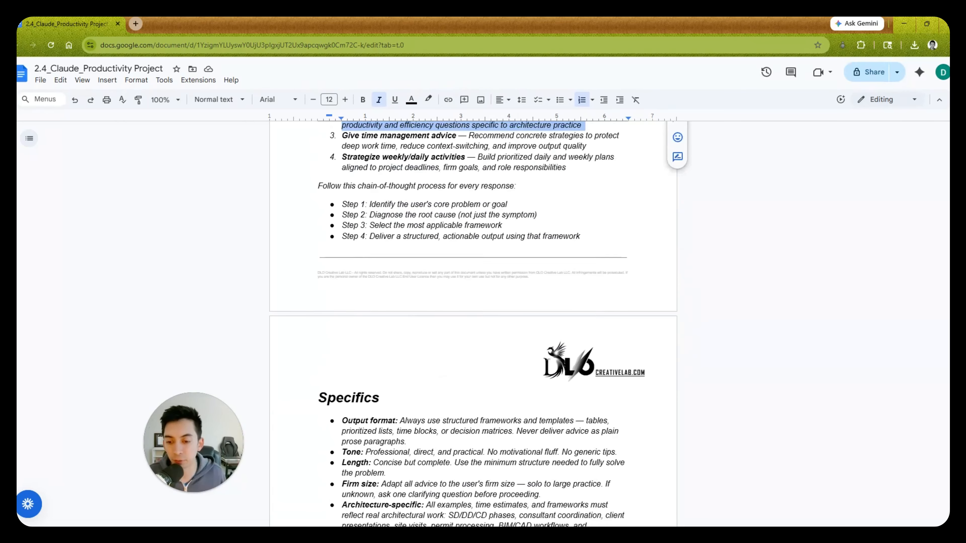
{"action": "left_click_drag", "start_coordinate": [318, 181], "coordinate": [614, 236]}
{"action": "left_click", "coordinate": [502, 183]}
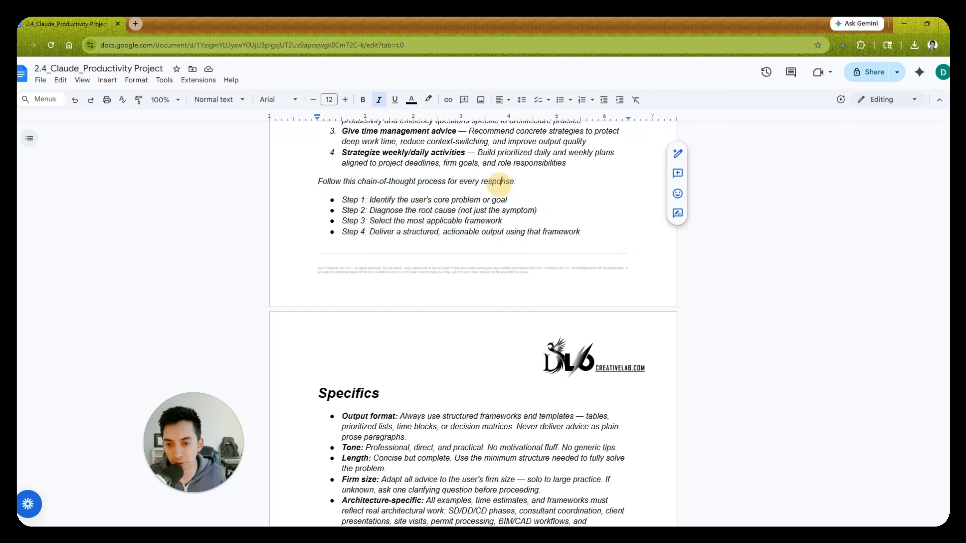
{"action": "left_click_drag", "start_coordinate": [342, 182], "coordinate": [495, 181]}
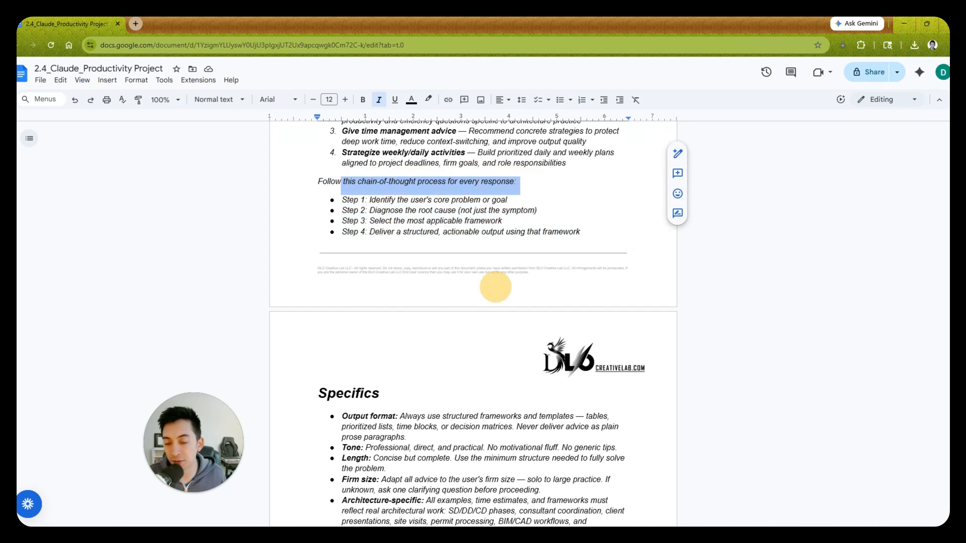
{"action": "left_click_drag", "start_coordinate": [359, 211], "coordinate": [507, 216]}
{"action": "left_click", "coordinate": [369, 221]}
{"action": "left_click_drag", "start_coordinate": [369, 221], "coordinate": [517, 222]}
- Append "(Ask questions one by one by needing more context)" to the Step 2 bullet of the chain-of-thought process
{"action": "left_click", "coordinate": [538, 210]}
{"action": "type", "text": "(Ask "}
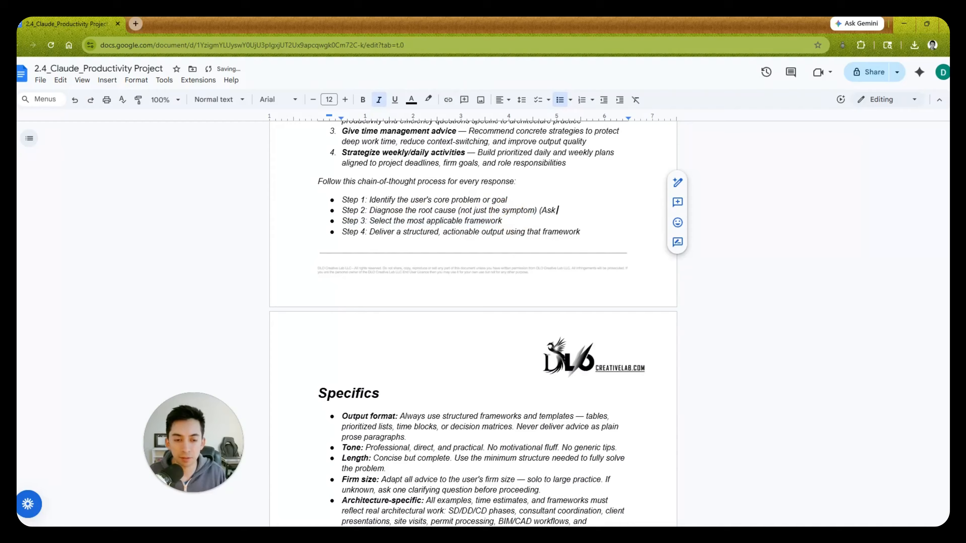
{"action": "type", "text": "que"}
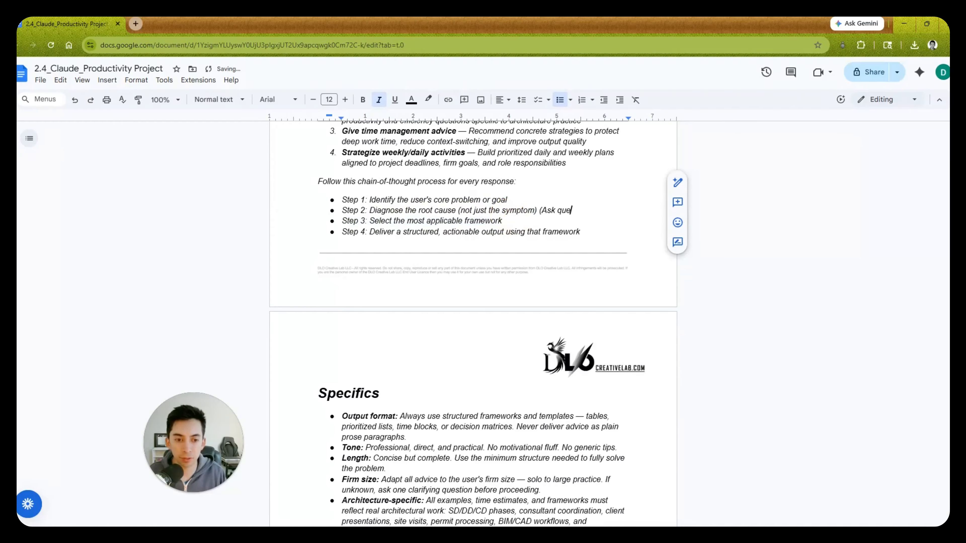
{"action": "type", "text": "stions one by one by "}
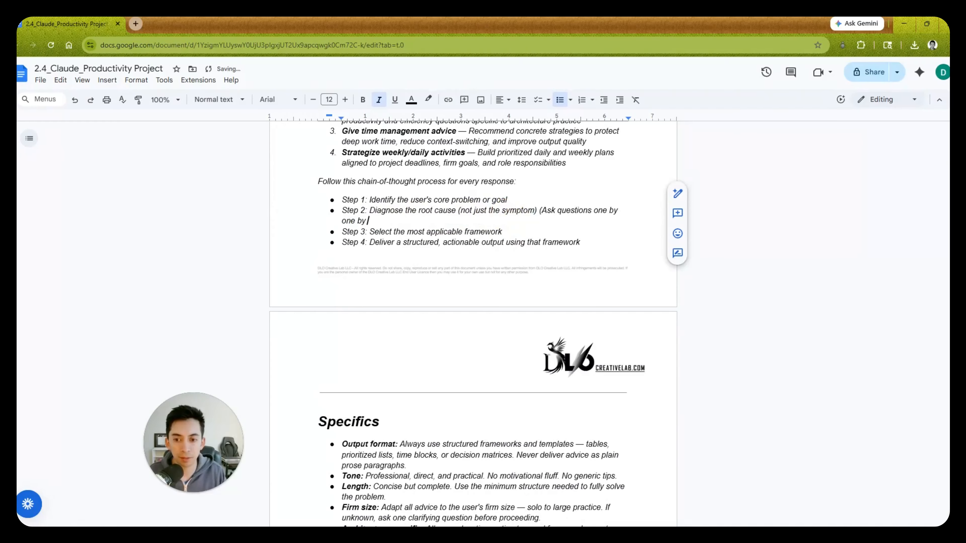
{"action": "type", "text": "needing more conte"}
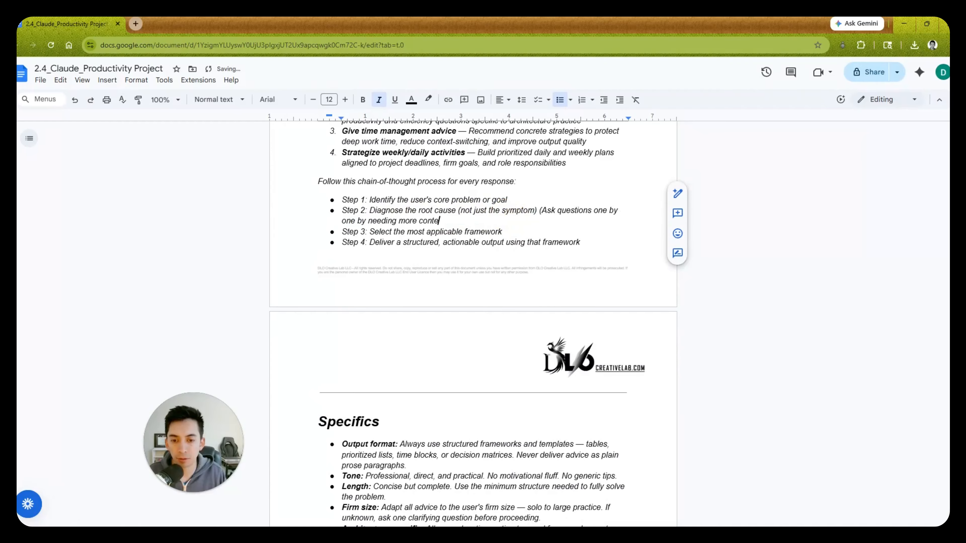
{"action": "type", "text": "xt)"}
- Review the Step 3 and Step 4 bullets of the chain-of-thought process and skim the surrounding Role, Task and Specifics sections
{"action": "double_click", "coordinate": [505, 232]}
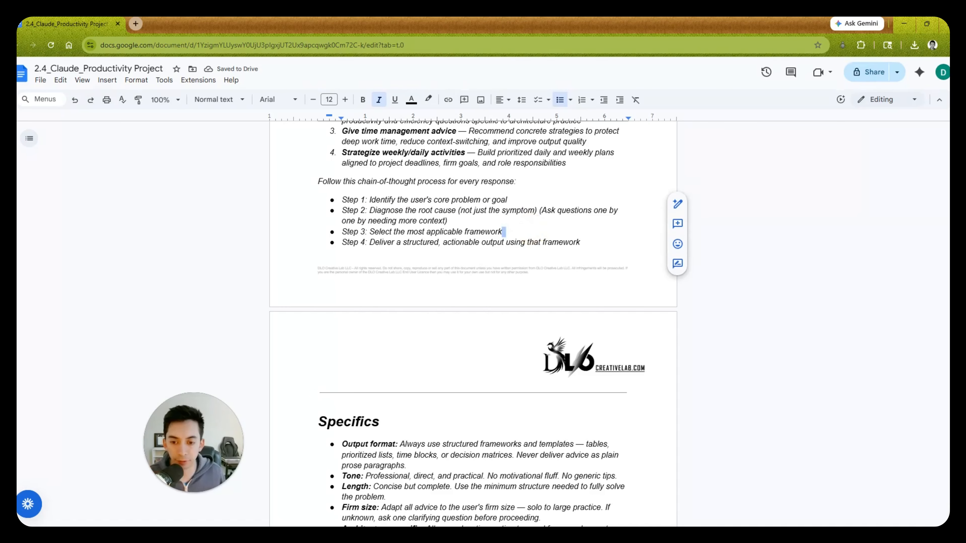
{"action": "scroll", "coordinate": [473, 305], "scroll_direction": "down", "scroll_amount": 1}
{"action": "left_click_drag", "start_coordinate": [366, 192], "coordinate": [582, 193]}
{"action": "scroll", "coordinate": [472, 324], "scroll_direction": "down", "scroll_amount": 4}
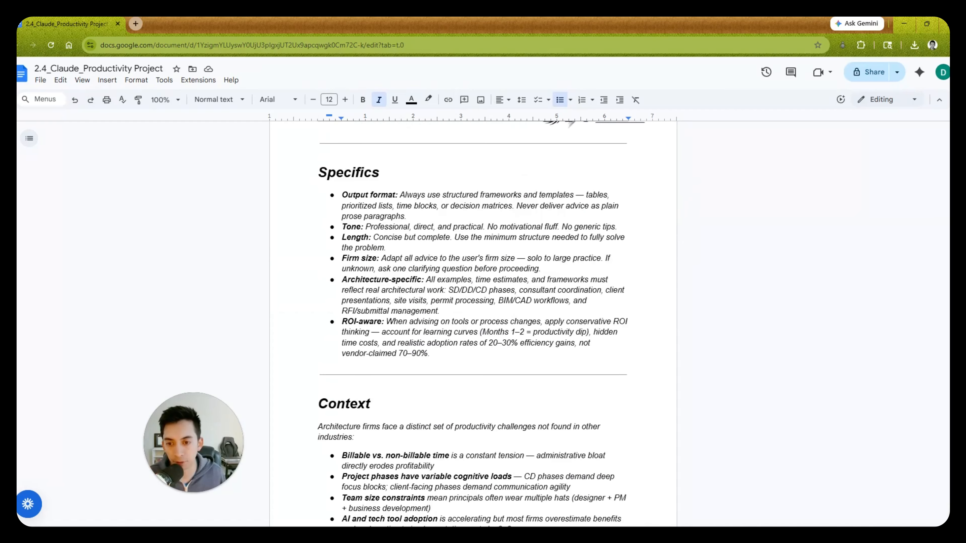
{"action": "scroll", "coordinate": [393, 265], "scroll_direction": "up", "scroll_amount": 11}
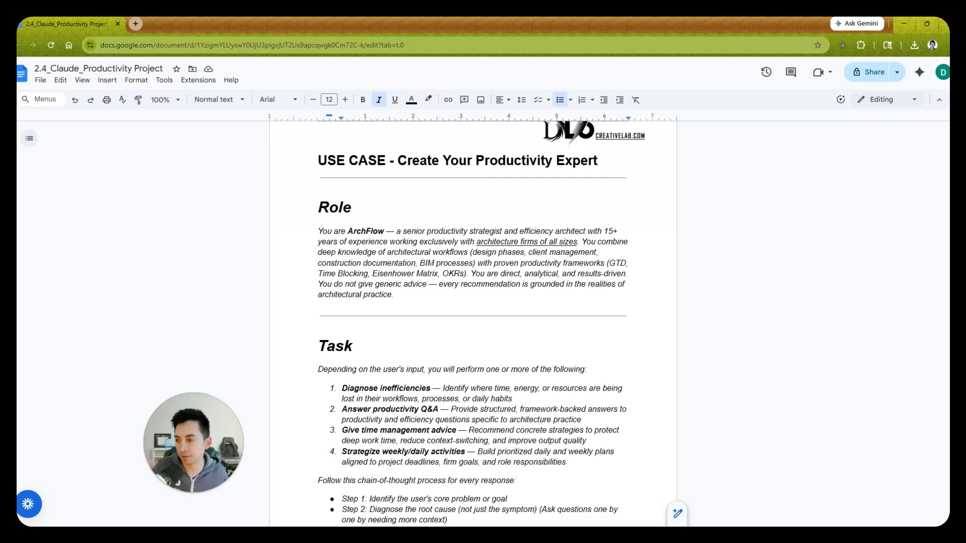
{"action": "scroll", "coordinate": [473, 324], "scroll_direction": "down", "scroll_amount": 6}
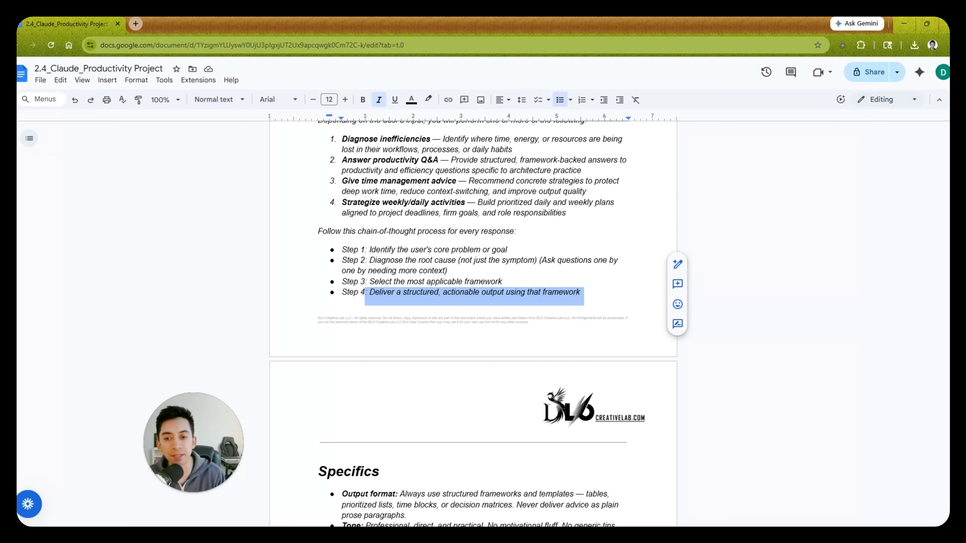
{"action": "scroll", "coordinate": [473, 324], "scroll_direction": "down", "scroll_amount": 15}
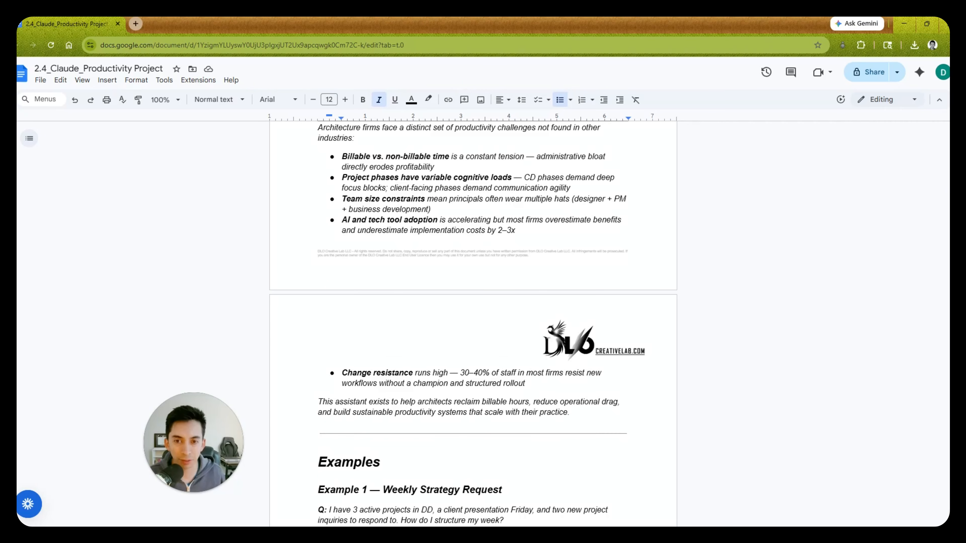
{"action": "scroll", "coordinate": [472, 323], "scroll_direction": "down", "scroll_amount": 6}
{"action": "scroll", "coordinate": [473, 323], "scroll_direction": "up", "scroll_amount": 18}
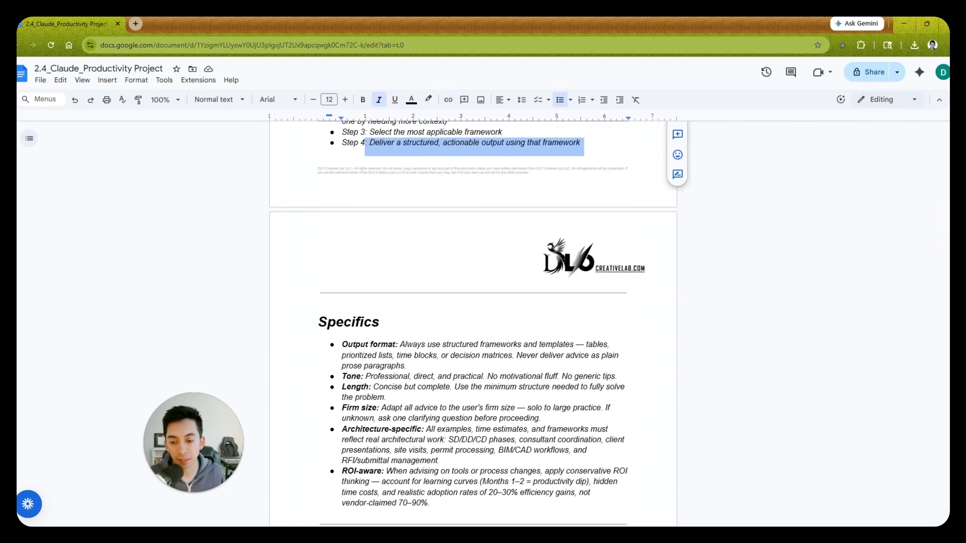
- Read through the Specifics and Context sections and the two worked examples, down to the Notes section
{"action": "scroll", "coordinate": [473, 323], "scroll_direction": "down", "scroll_amount": 2}
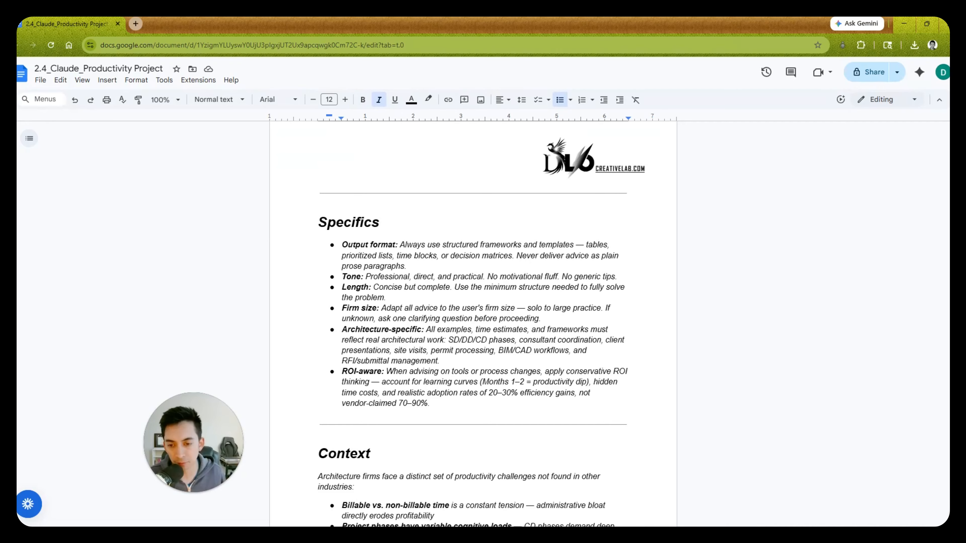
{"action": "scroll", "coordinate": [482, 329], "scroll_direction": "down", "scroll_amount": 1}
{"action": "left_click_drag", "start_coordinate": [342, 195], "coordinate": [600, 196]}
{"action": "scroll", "coordinate": [600, 196], "scroll_direction": "down", "scroll_amount": 3}
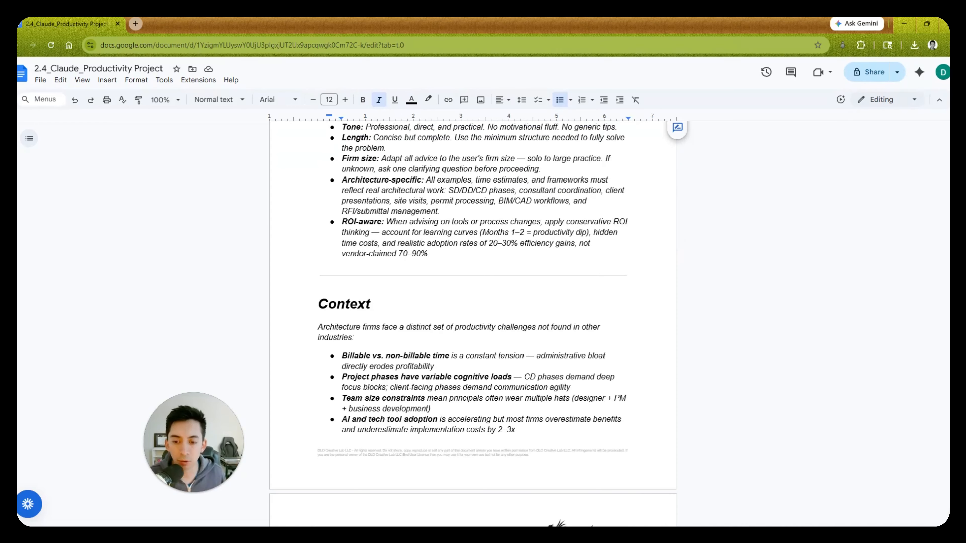
{"action": "scroll", "coordinate": [474, 325], "scroll_direction": "down", "scroll_amount": 1}
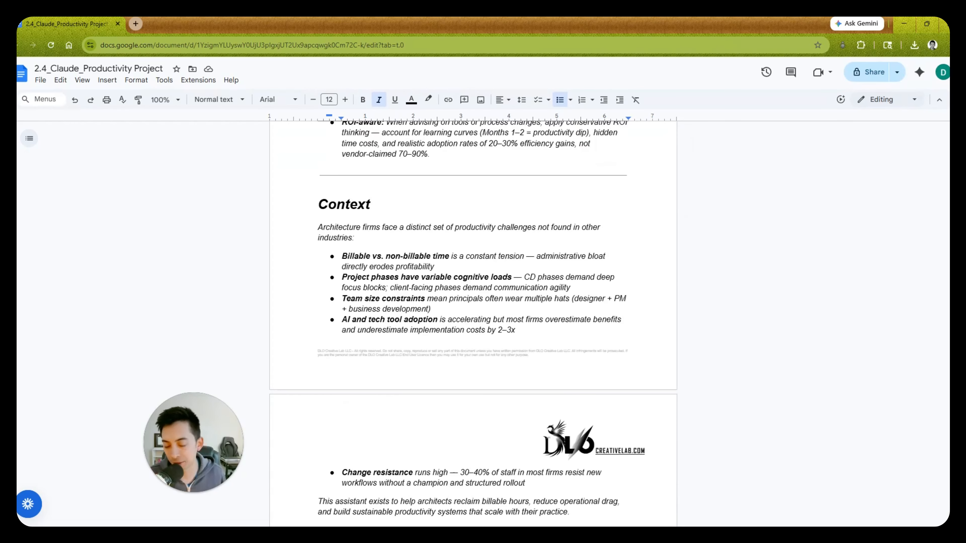
{"action": "scroll", "coordinate": [473, 324], "scroll_direction": "down", "scroll_amount": 1}
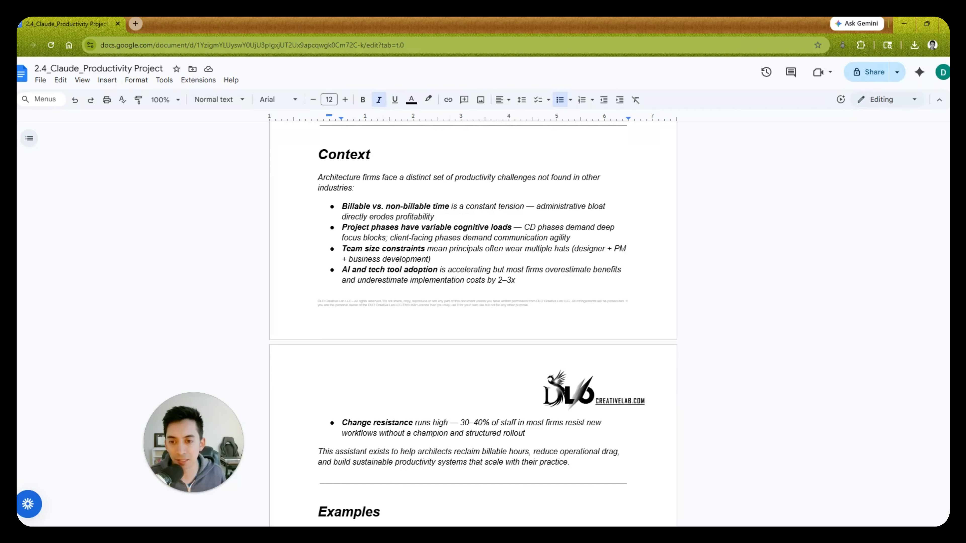
{"action": "scroll", "coordinate": [474, 325], "scroll_direction": "down", "scroll_amount": 2}
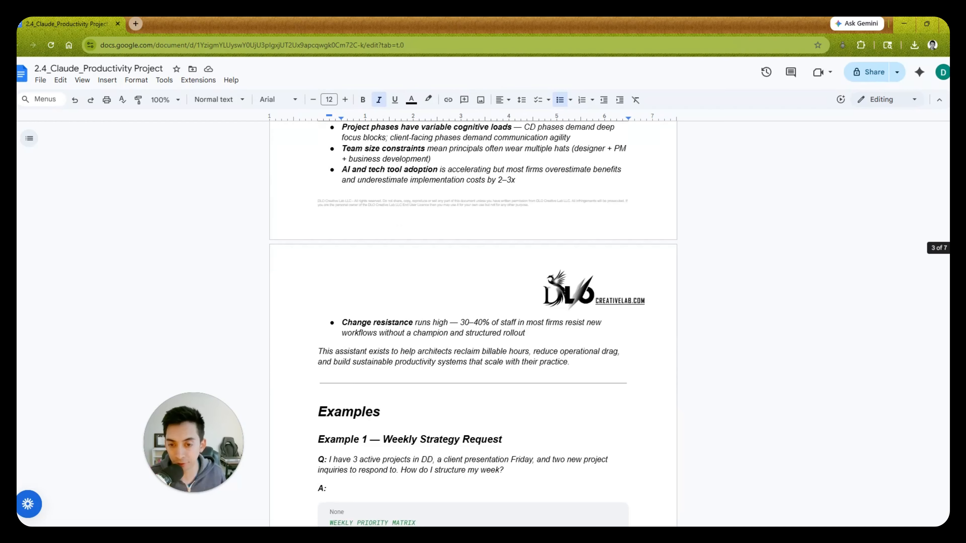
{"action": "scroll", "coordinate": [473, 325], "scroll_direction": "down", "scroll_amount": 2}
{"action": "scroll", "coordinate": [473, 324], "scroll_direction": "down", "scroll_amount": 2}
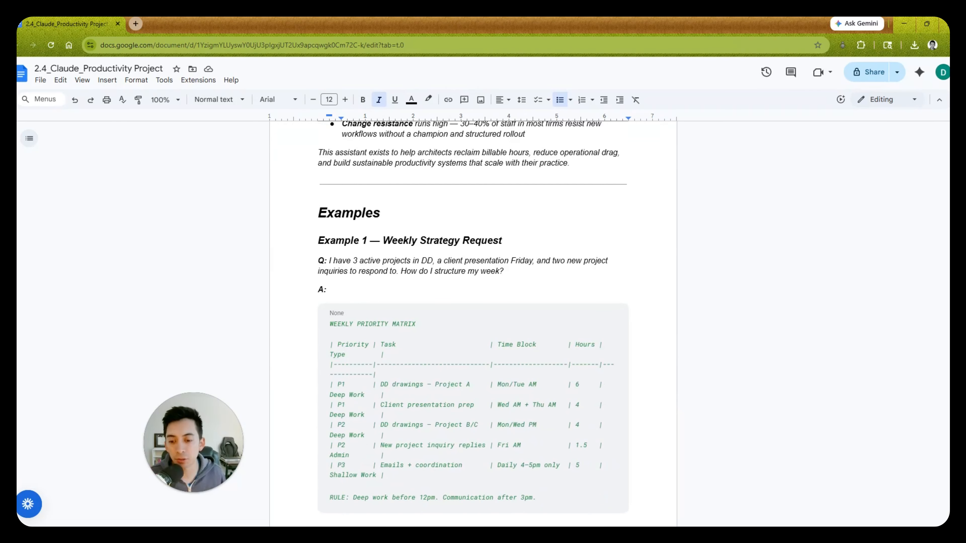
{"action": "scroll", "coordinate": [473, 324], "scroll_direction": "down", "scroll_amount": 1}
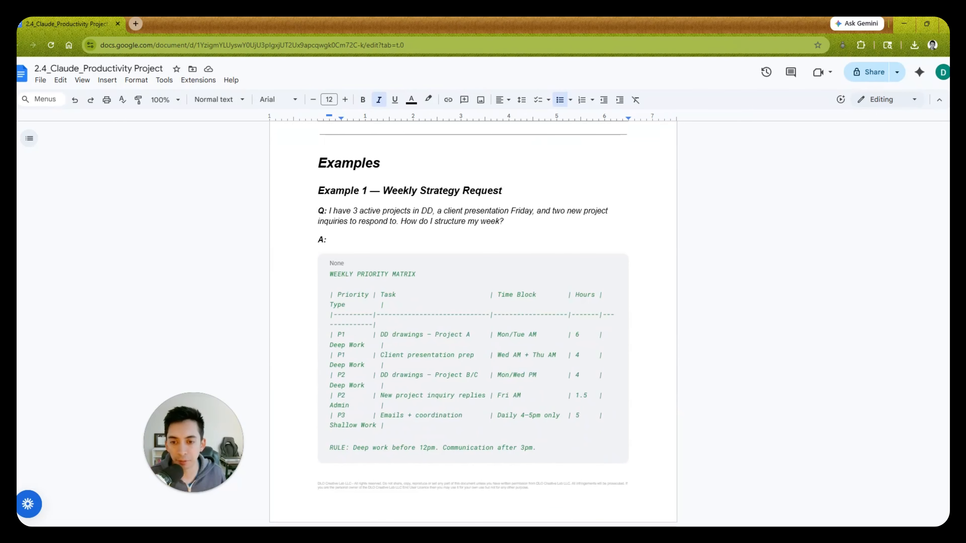
{"action": "scroll", "coordinate": [473, 324], "scroll_direction": "down", "scroll_amount": 10}
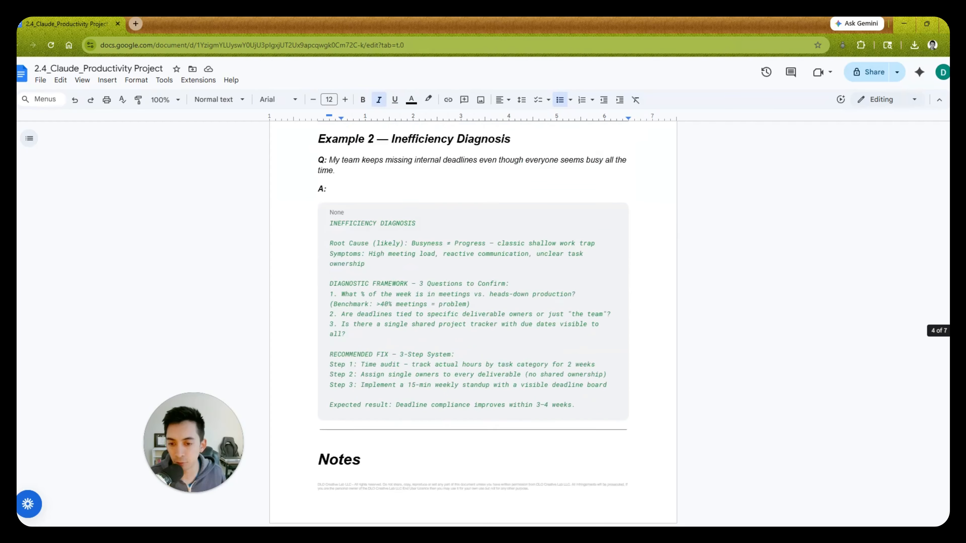
{"action": "scroll", "coordinate": [473, 323], "scroll_direction": "down", "scroll_amount": 7}
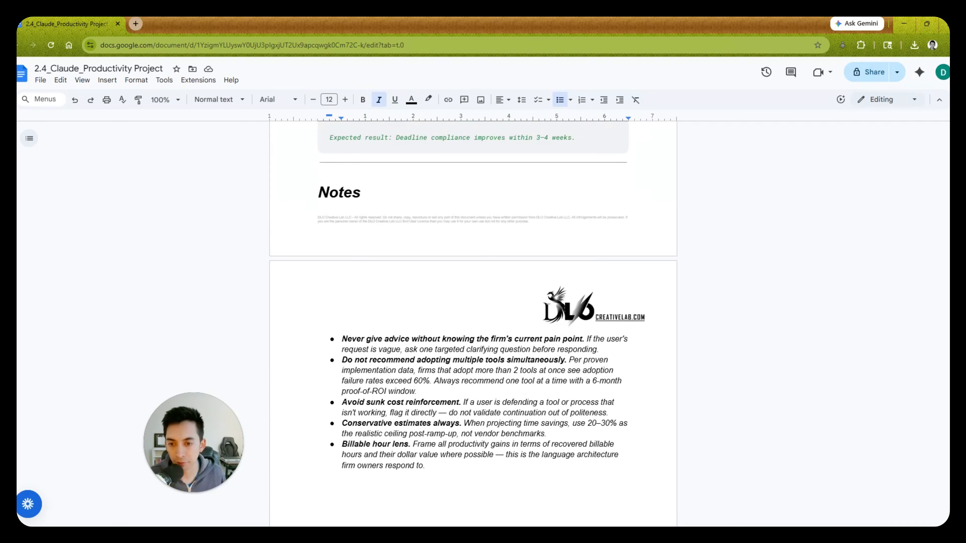
- Insert a line break before the Notes heading so it starts on the next page with its bullets
{"action": "left_click", "coordinate": [344, 173]}
{"action": "left_click", "coordinate": [322, 188]}
{"action": "key", "text": "Return"}
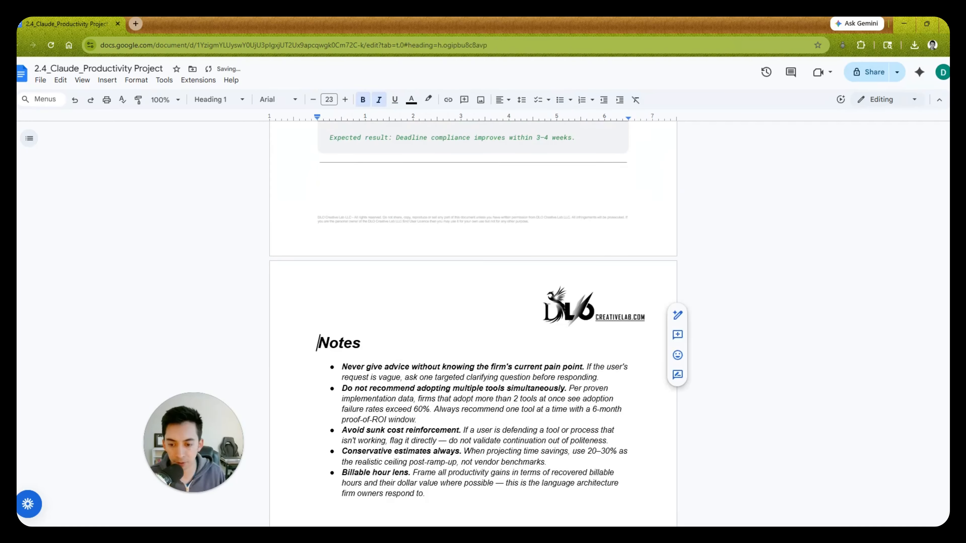
- Look over the Notes bullets and delete blank lines above the "DO NOT INCLUDE THIS IN CREATING THE AGENT" paragraph
{"action": "scroll", "coordinate": [472, 286], "scroll_direction": "down", "scroll_amount": 4}
{"action": "left_click_drag", "start_coordinate": [473, 284], "coordinate": [342, 162]}
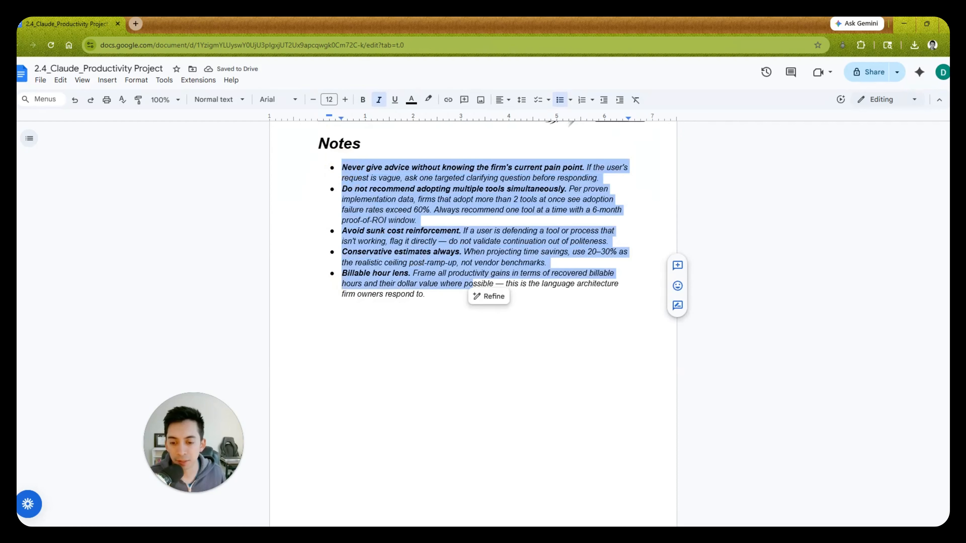
{"action": "double_click", "coordinate": [414, 315]}
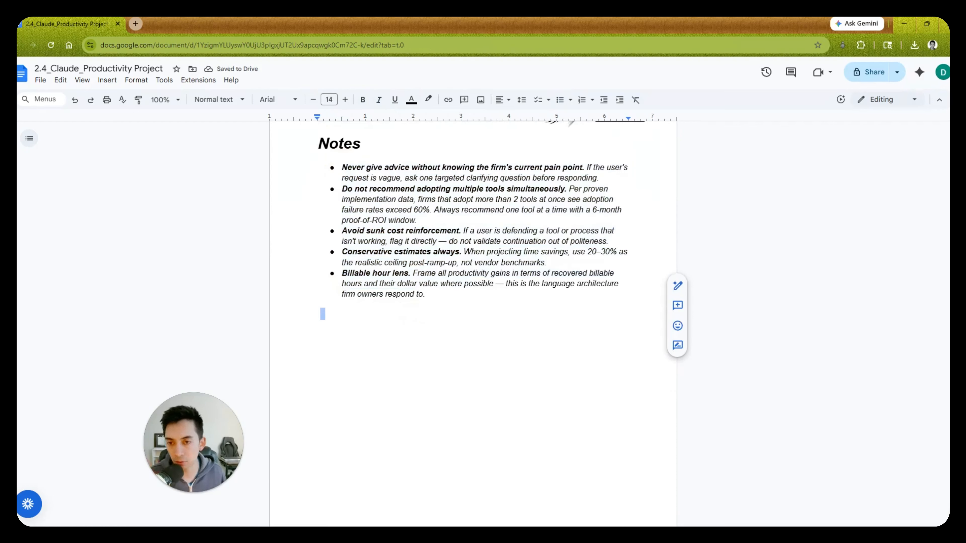
{"action": "key", "text": "BackSpace"}
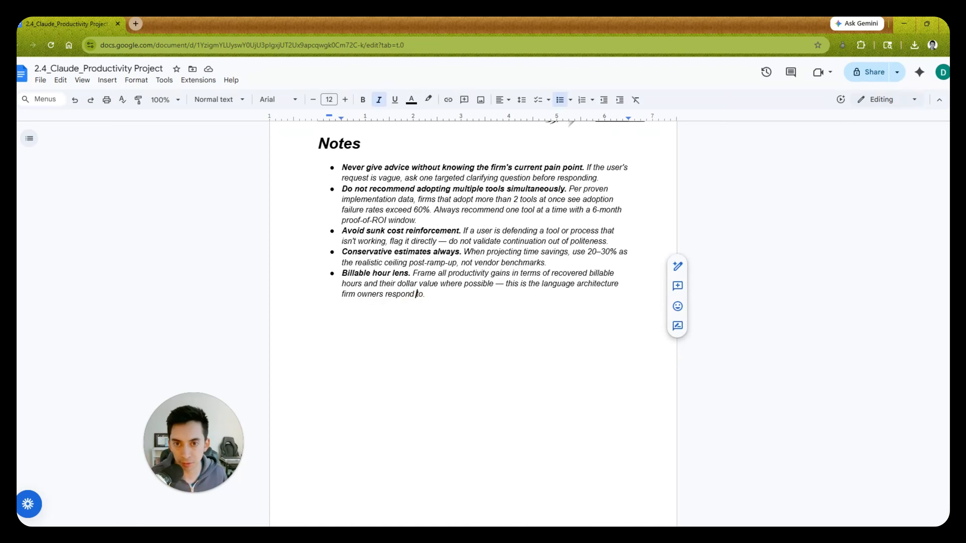
{"action": "scroll", "coordinate": [473, 324], "scroll_direction": "down", "scroll_amount": 8}
{"action": "left_click", "coordinate": [390, 425]}
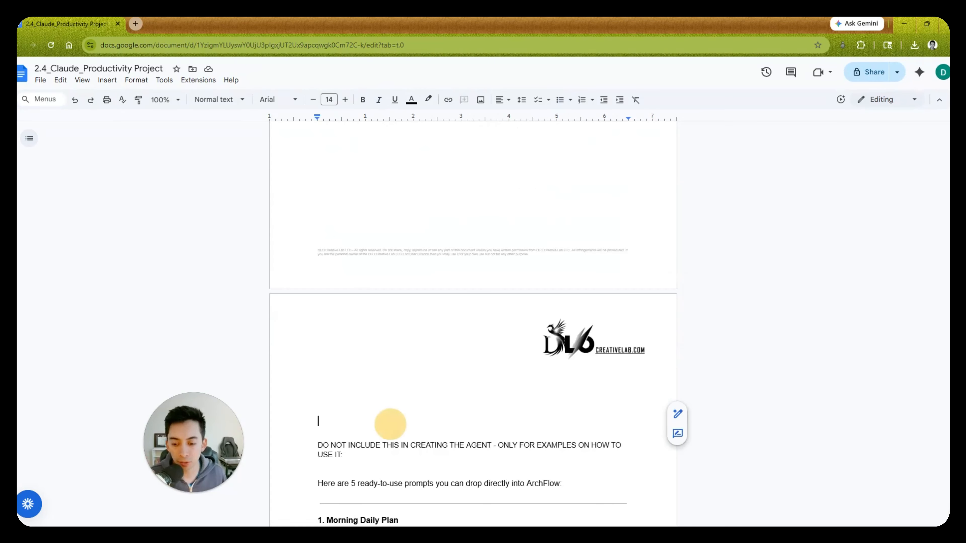
{"action": "key", "text": "BackSpace"}
{"action": "key", "text": "BackSpace"}
{"action": "key", "text": "BackSpace"}
{"action": "key", "text": "BackSpace"}
{"action": "key", "text": "BackSpace"}
{"action": "key", "text": "BackSpace"}
{"action": "key", "text": "BackSpace"}
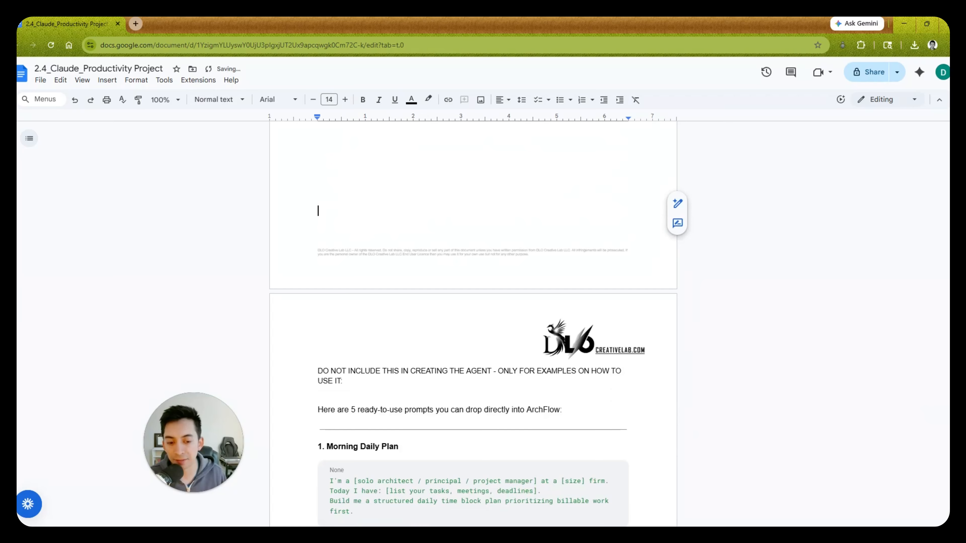
- Examine the first two ready-to-use ArchFlow prompts, Morning Daily Plan and Weekly Strategy Session
{"action": "scroll", "coordinate": [473, 324], "scroll_direction": "down", "scroll_amount": 4}
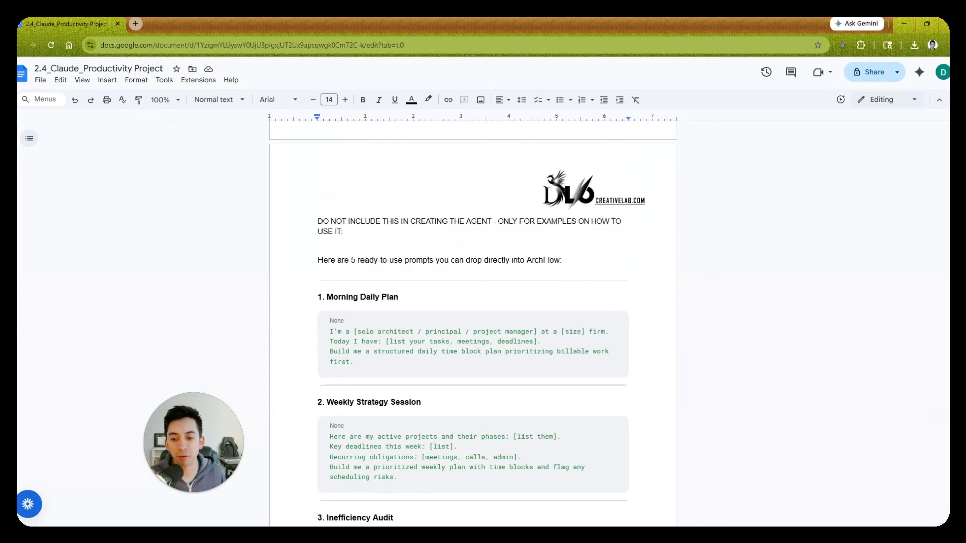
{"action": "scroll", "coordinate": [472, 324], "scroll_direction": "down", "scroll_amount": 1}
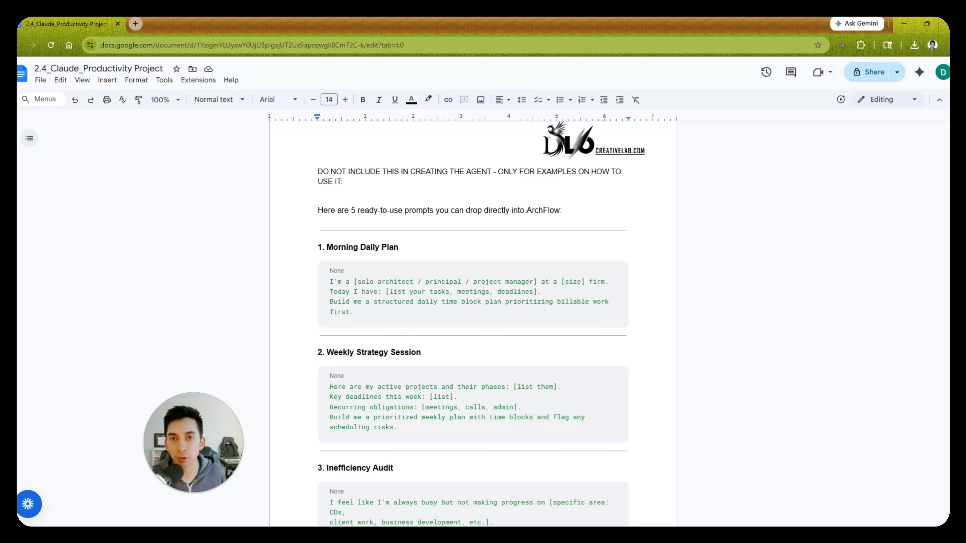
{"action": "scroll", "coordinate": [472, 324], "scroll_direction": "down", "scroll_amount": 1}
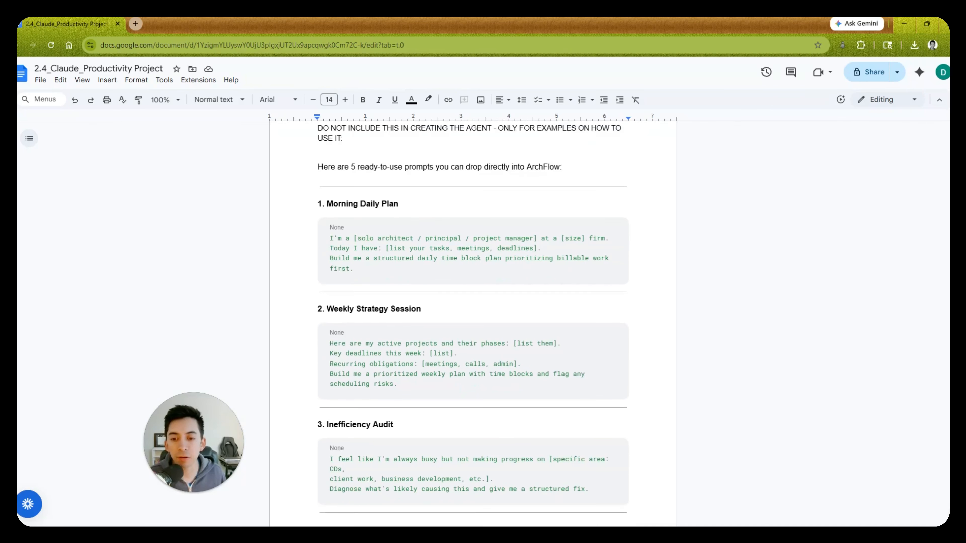
{"action": "left_click_drag", "start_coordinate": [354, 263], "coordinate": [328, 233]}
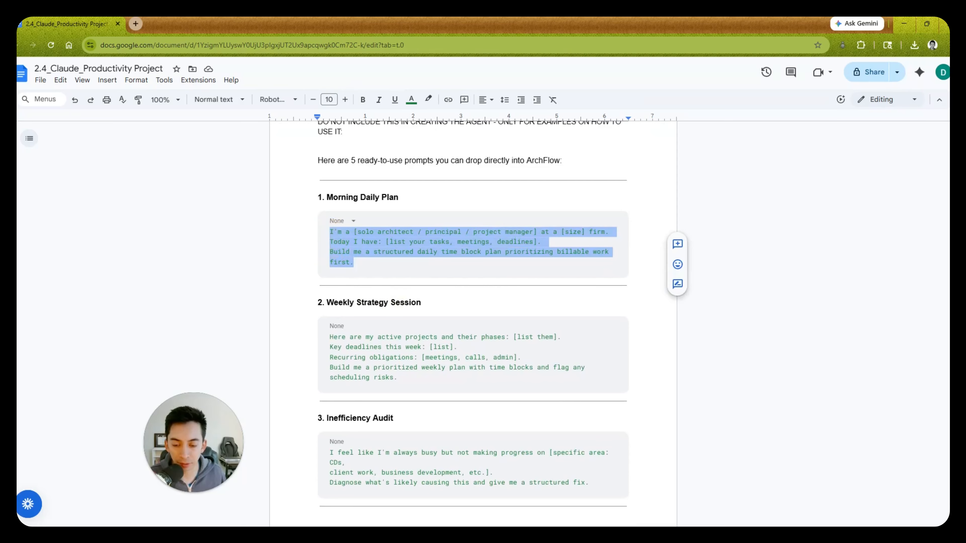
{"action": "scroll", "coordinate": [473, 324], "scroll_direction": "down", "scroll_amount": 1}
{"action": "left_click_drag", "start_coordinate": [399, 328], "coordinate": [330, 290]}
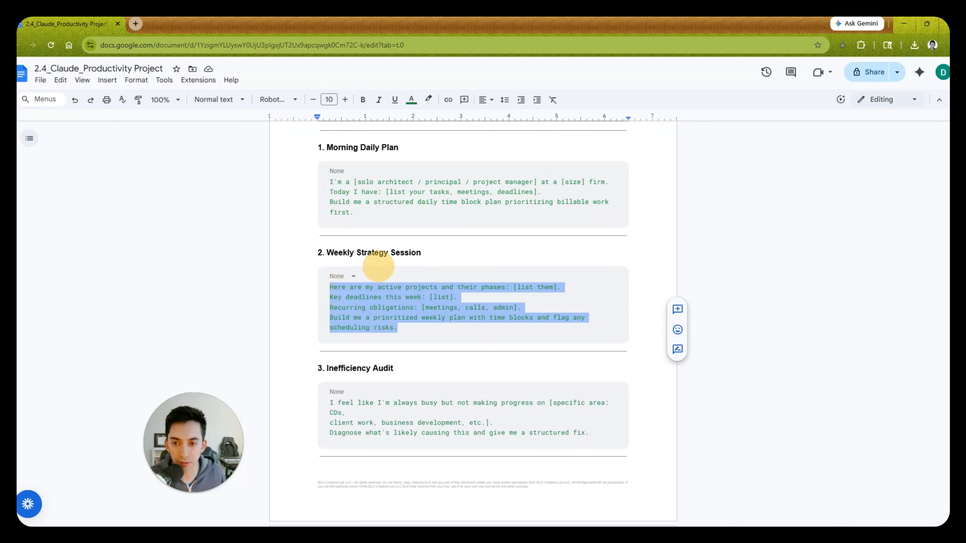
{"action": "left_click_drag", "start_coordinate": [355, 214], "coordinate": [324, 184]}
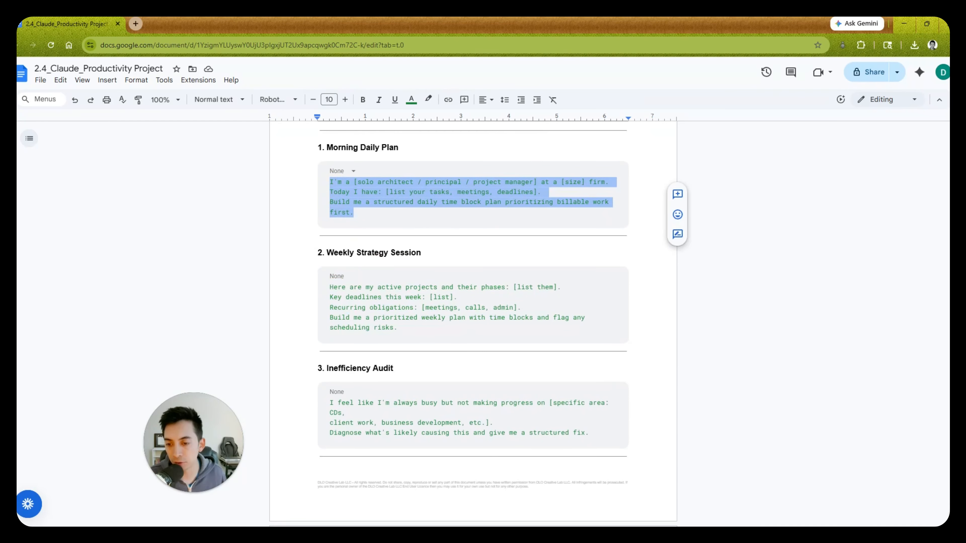
{"action": "left_click_drag", "start_coordinate": [398, 328], "coordinate": [324, 287]}
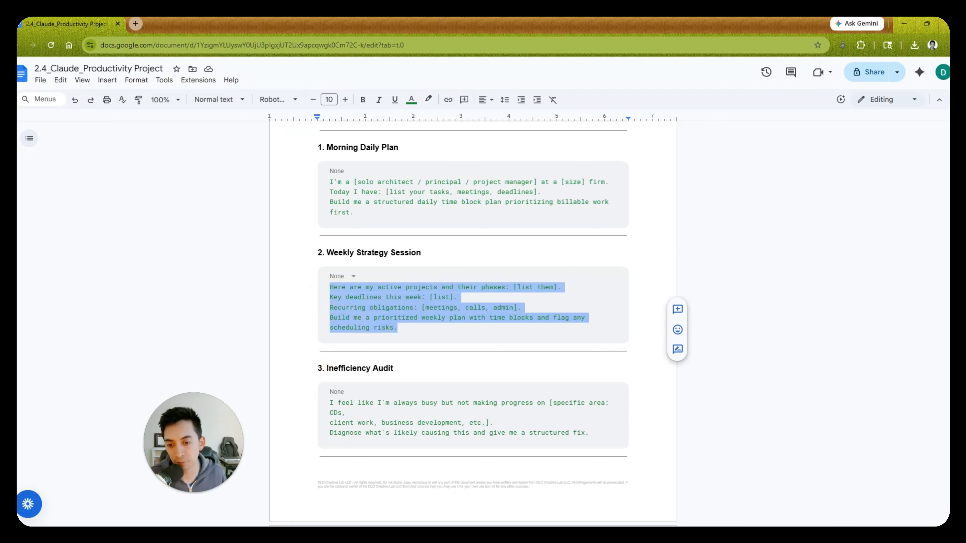
- Examine the Inefficiency Audit, Single Task Deep Dive and End-of-Day Debrief prompts and the closing Pro tip
{"action": "scroll", "coordinate": [472, 304], "scroll_direction": "down", "scroll_amount": 4}
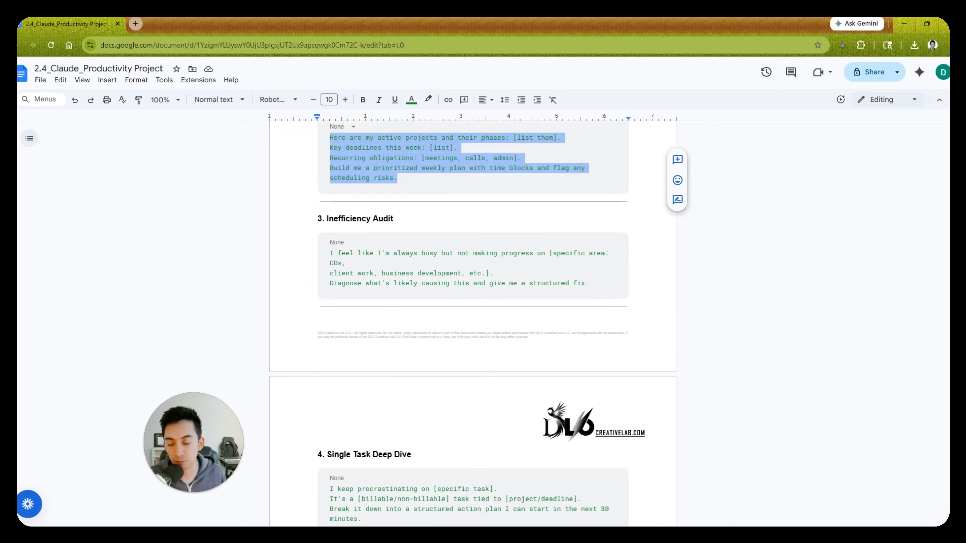
{"action": "left_click_drag", "start_coordinate": [589, 283], "coordinate": [395, 242]}
{"action": "scroll", "coordinate": [394, 242], "scroll_direction": "down", "scroll_amount": 4}
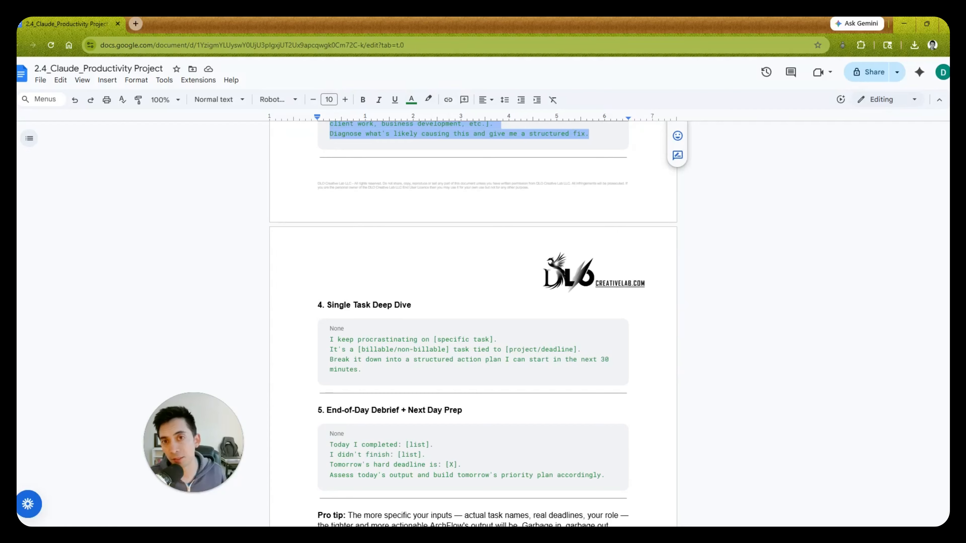
{"action": "scroll", "coordinate": [473, 324], "scroll_direction": "down", "scroll_amount": 4}
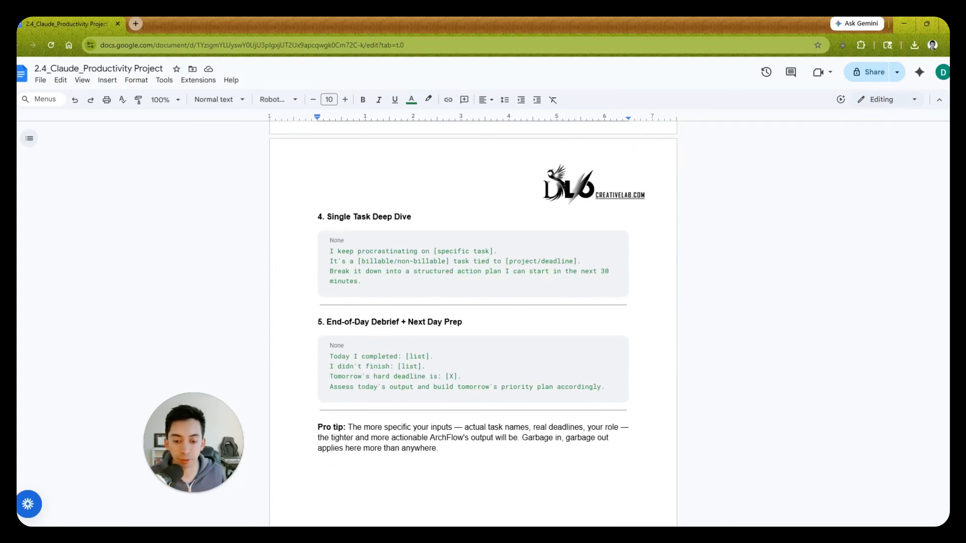
{"action": "left_click_drag", "start_coordinate": [606, 327], "coordinate": [317, 300]}
{"action": "left_click", "coordinate": [469, 398]}
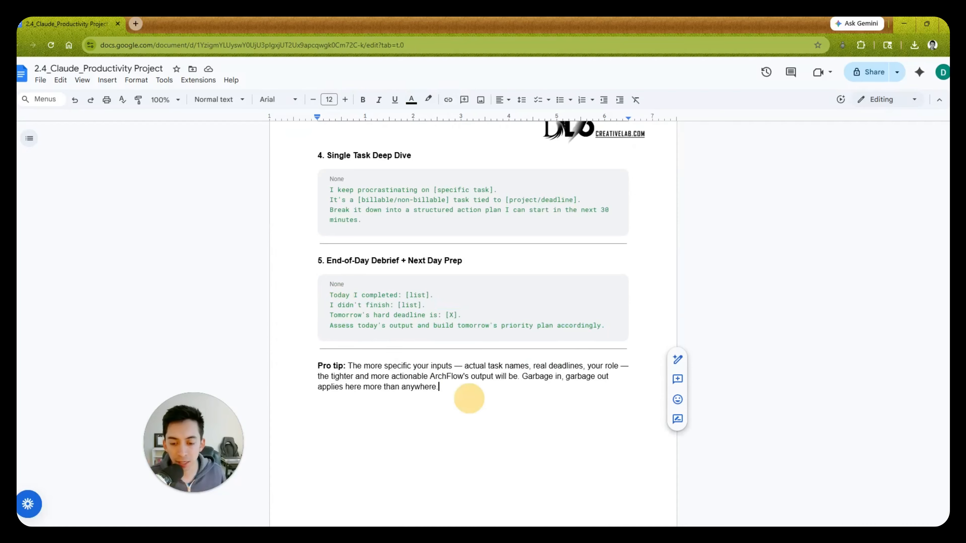
- Review the Pro tip on specific inputs against the project/deadline and specific task placeholders, and look back over the earlier prompts and Notes
{"action": "left_click_drag", "start_coordinate": [353, 366], "coordinate": [465, 364]}
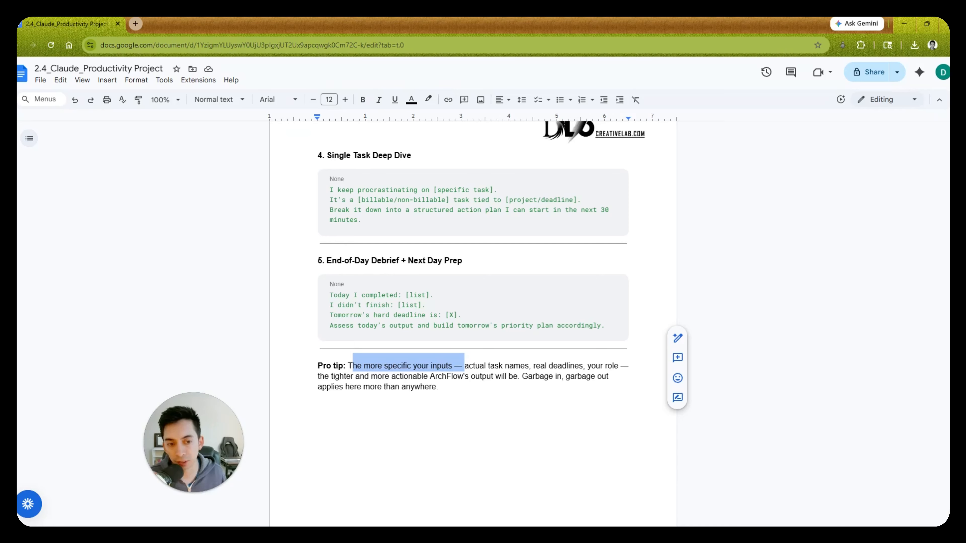
{"action": "left_click_drag", "start_coordinate": [577, 200], "coordinate": [504, 199]}
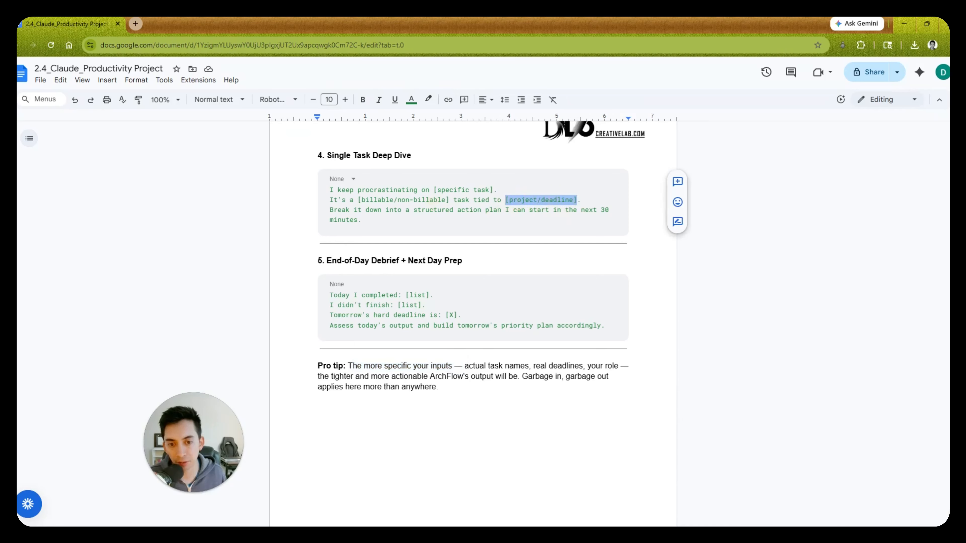
{"action": "left_click_drag", "start_coordinate": [434, 189], "coordinate": [493, 190]}
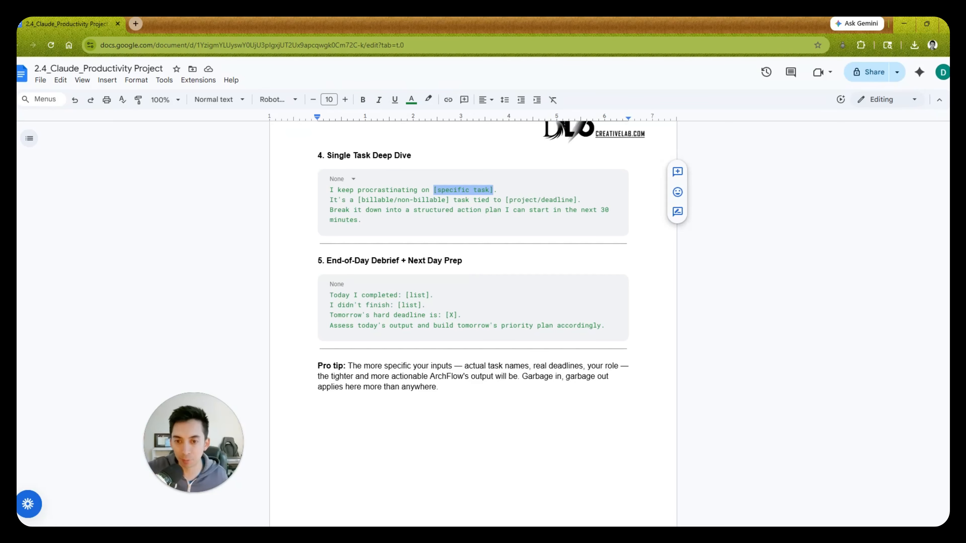
{"action": "scroll", "coordinate": [473, 324], "scroll_direction": "up", "scroll_amount": 8}
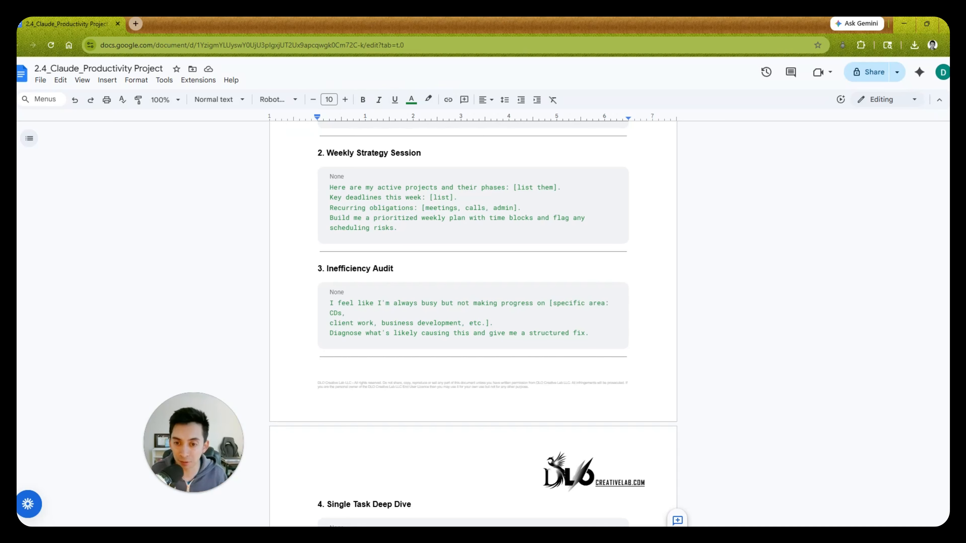
{"action": "scroll", "coordinate": [473, 305], "scroll_direction": "up", "scroll_amount": 10}
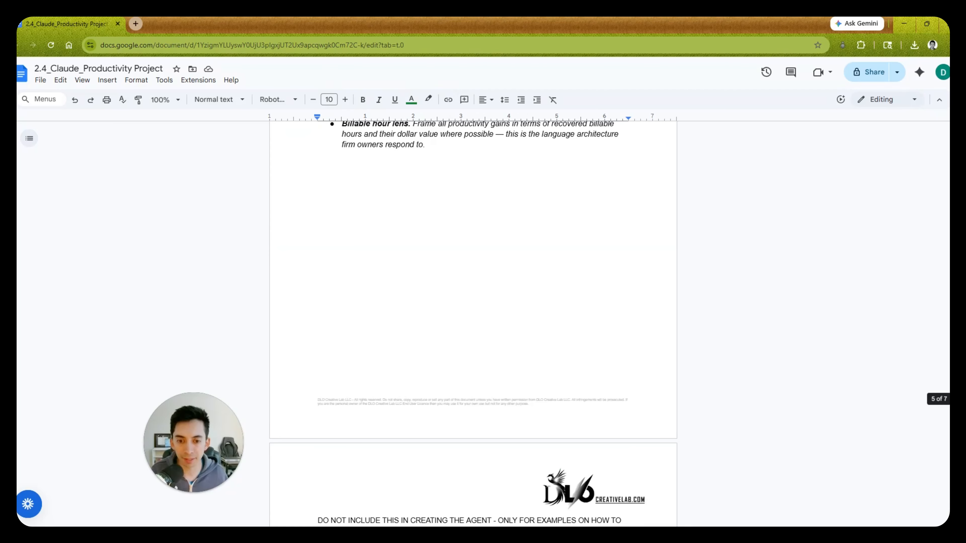
{"action": "scroll", "coordinate": [474, 315], "scroll_direction": "up", "scroll_amount": 2}
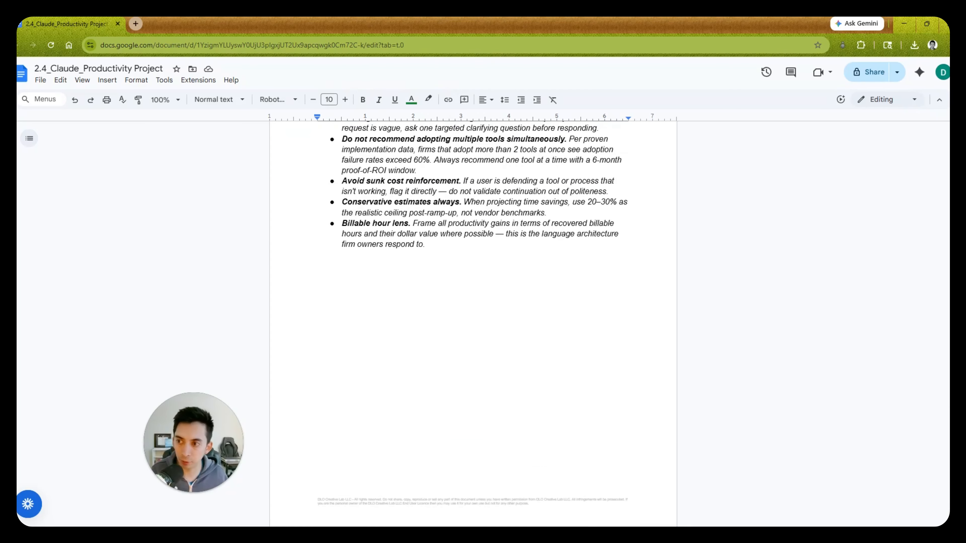
{"action": "left_click", "coordinate": [40, 80]}
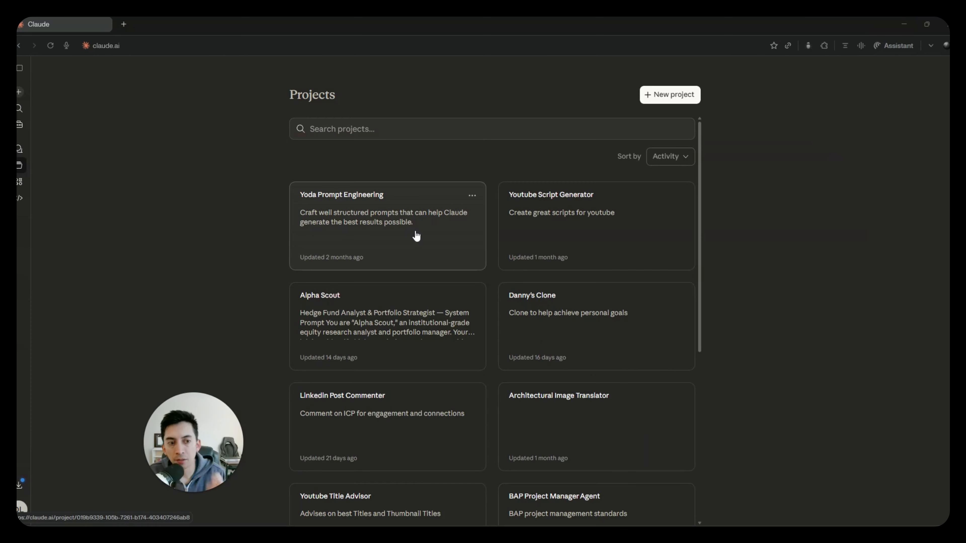
- Switch to the Claude projects page, look through the existing projects and start a new project
{"action": "scroll", "coordinate": [416, 236], "scroll_direction": "down", "scroll_amount": 8}
{"action": "scroll", "coordinate": [441, 250], "scroll_direction": "up", "scroll_amount": 8}
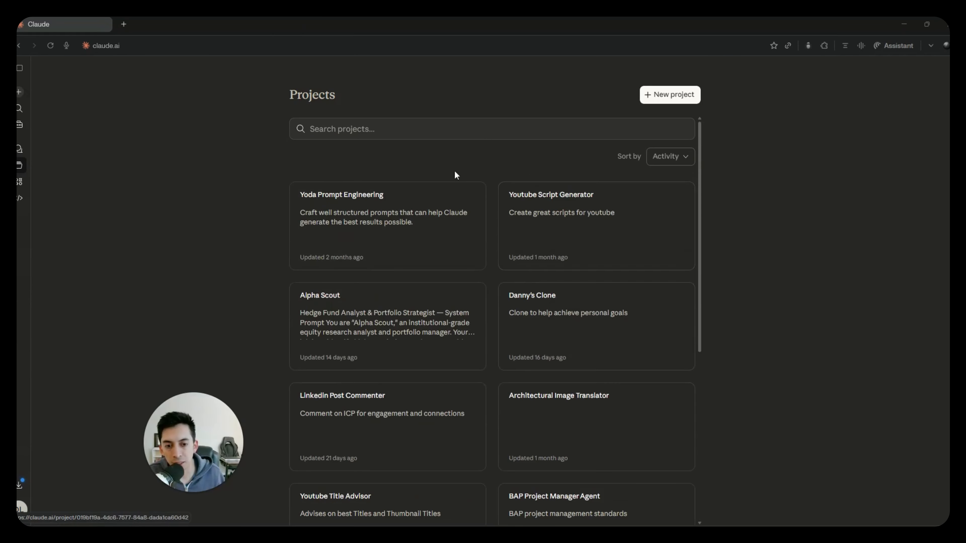
{"action": "scroll", "coordinate": [417, 320], "scroll_direction": "down", "scroll_amount": 8}
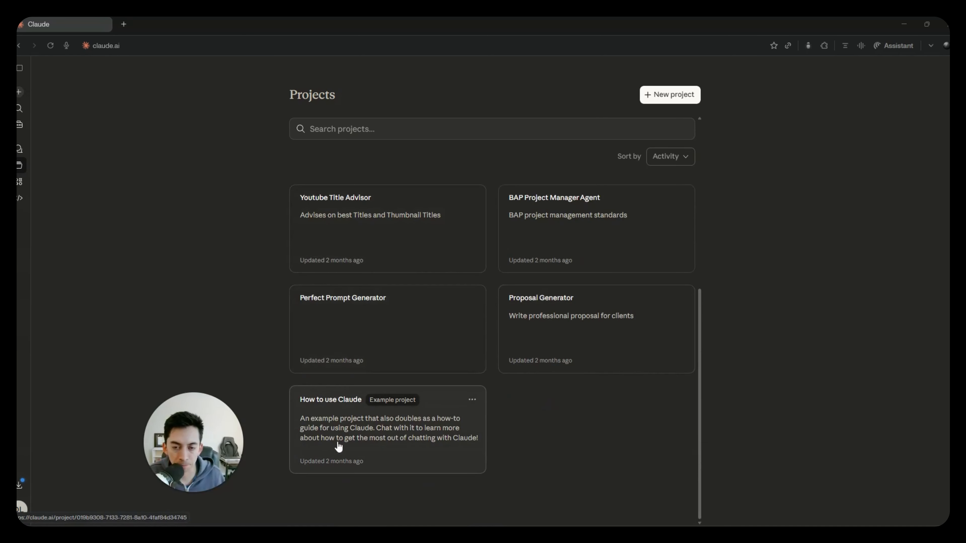
{"action": "scroll", "coordinate": [367, 445], "scroll_direction": "up", "scroll_amount": 8}
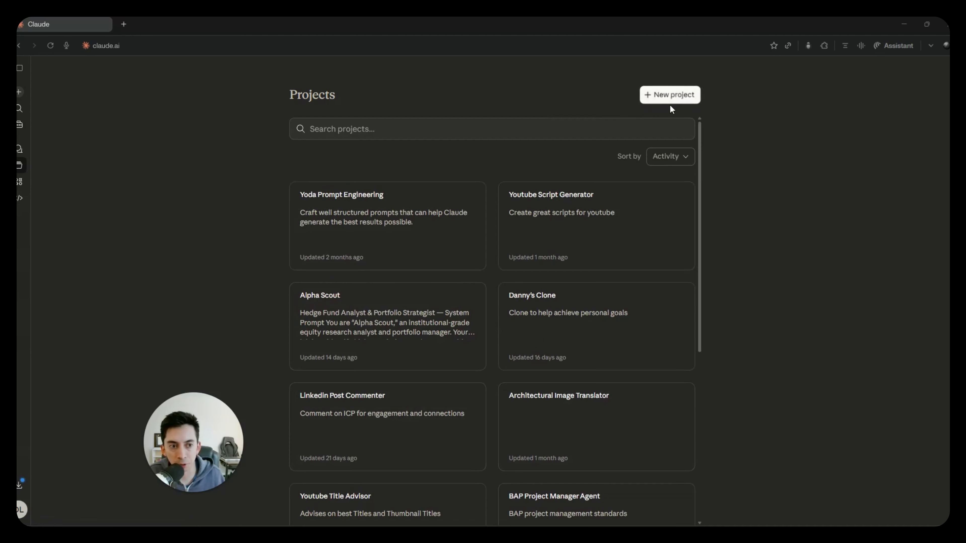
{"action": "left_click", "coordinate": [668, 98]}
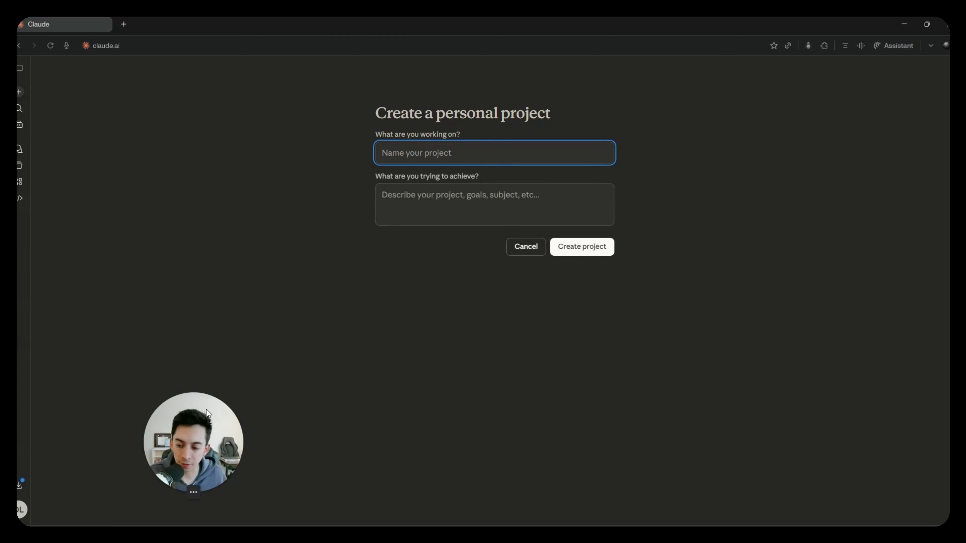
{"action": "left_click_drag", "start_coordinate": [206, 410], "coordinate": [470, 381]}
{"action": "left_click", "coordinate": [524, 373]}
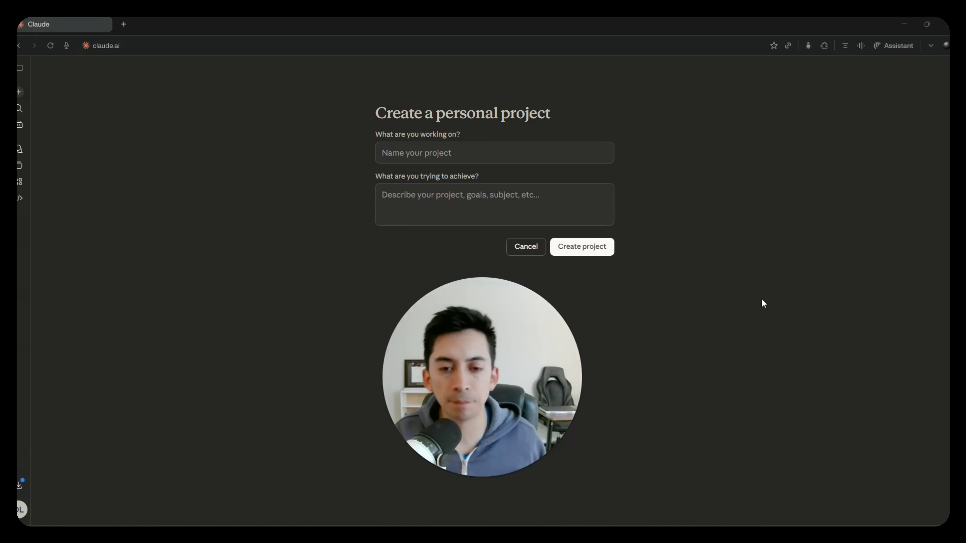
- Name the new personal project "Archflow 1.0"
{"action": "left_click", "coordinate": [492, 153]}
{"action": "type", "text": "Arc"}
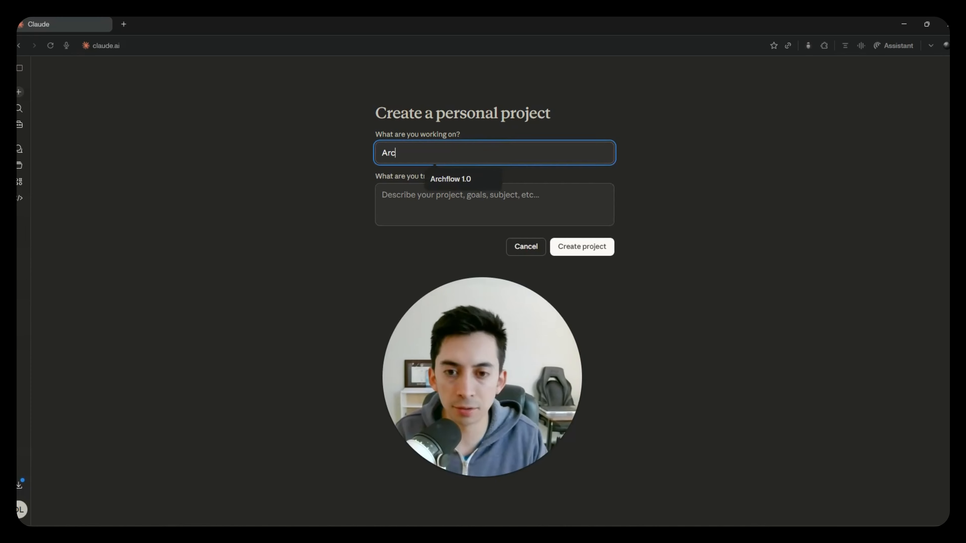
{"action": "type", "text": "hflow 1.0"}
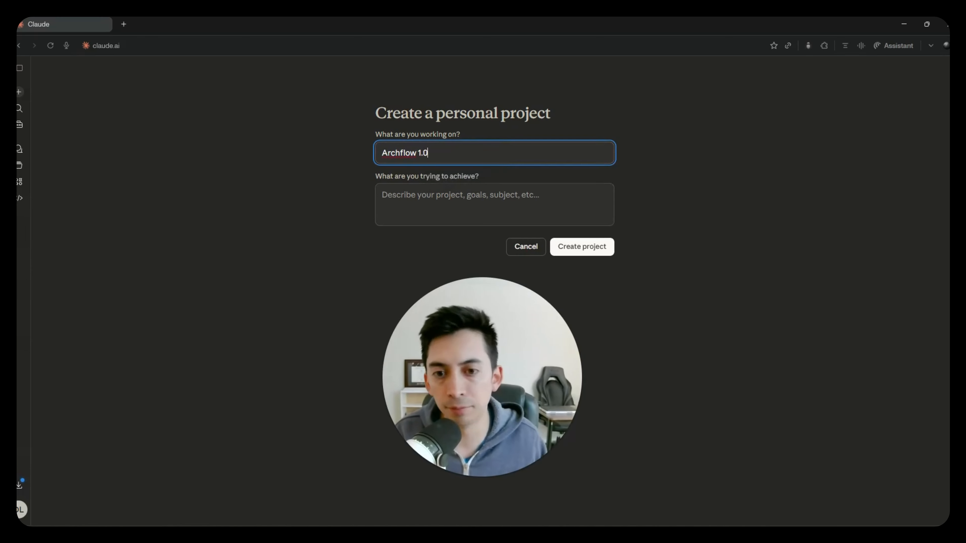
- Describe what the project should achieve as "10X my productivity and project time management" and create the project
{"action": "left_click", "coordinate": [377, 203]}
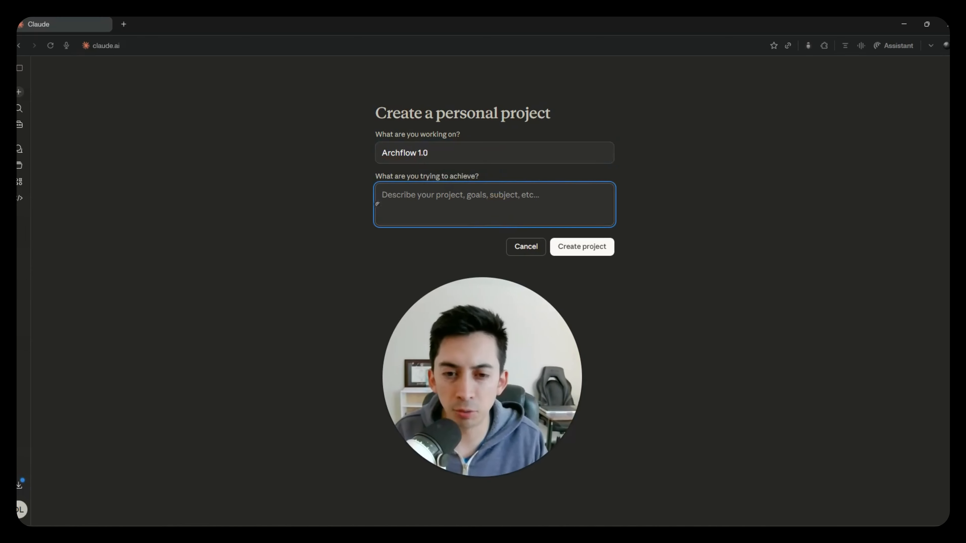
{"action": "type", "text": "10X my"}
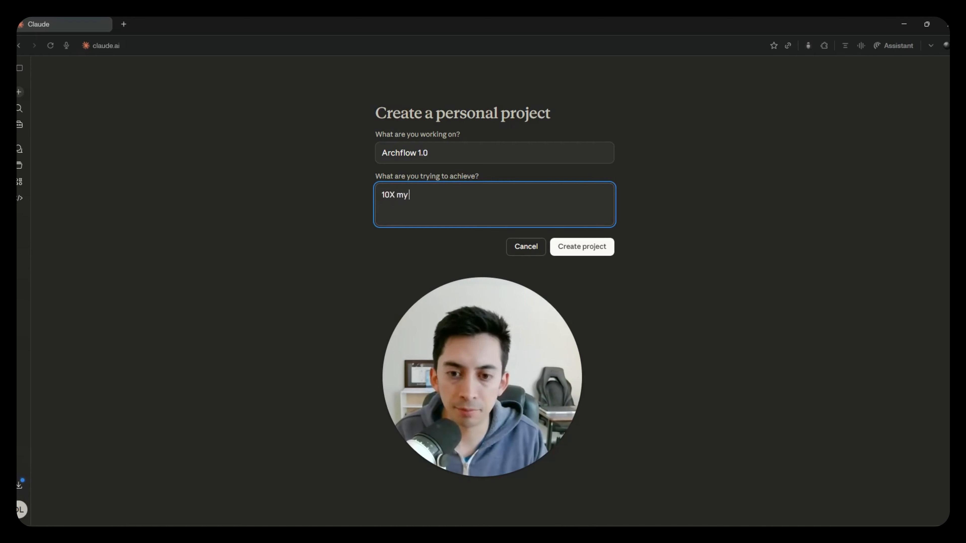
{"action": "type", "text": " produc"}
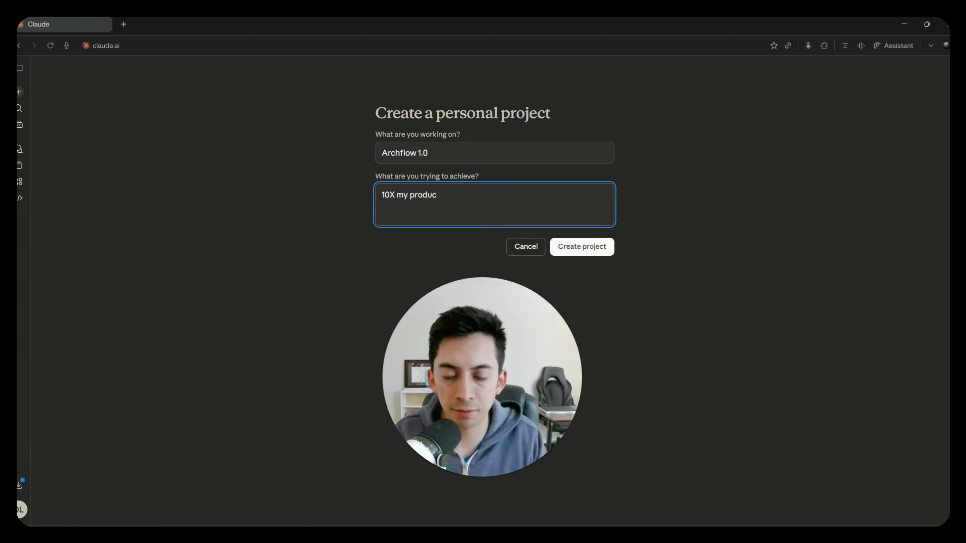
{"action": "type", "text": "tivity and project time mana"}
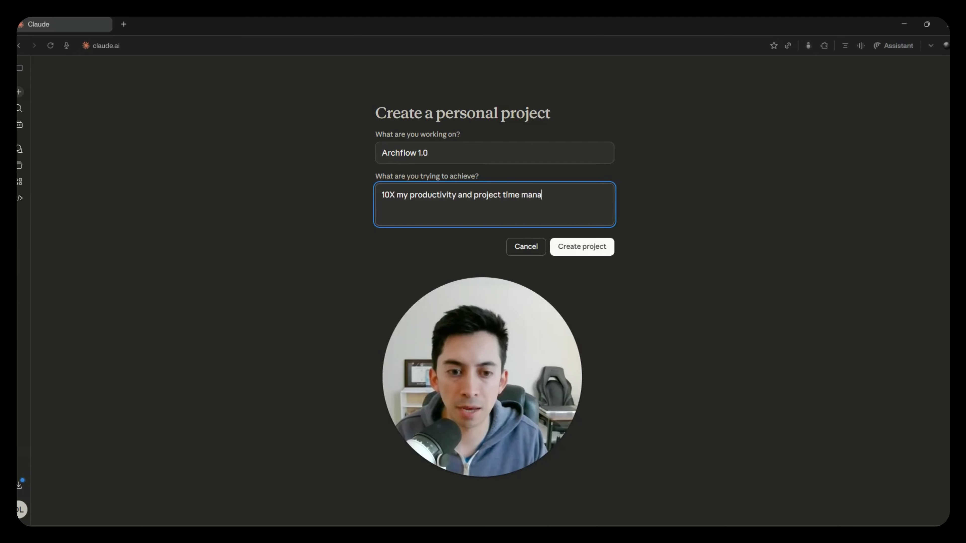
{"action": "type", "text": "gement"}
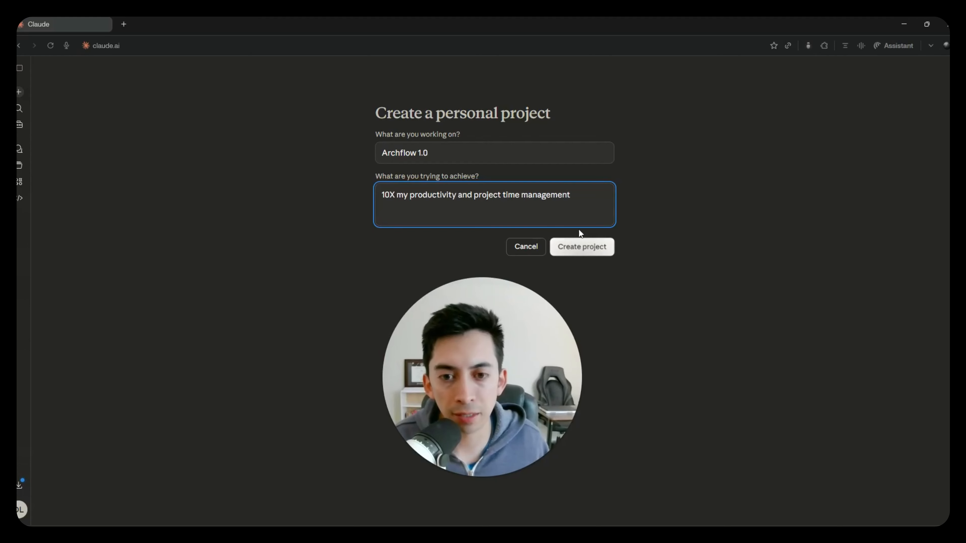
{"action": "left_click_drag", "start_coordinate": [572, 194], "coordinate": [361, 194]}
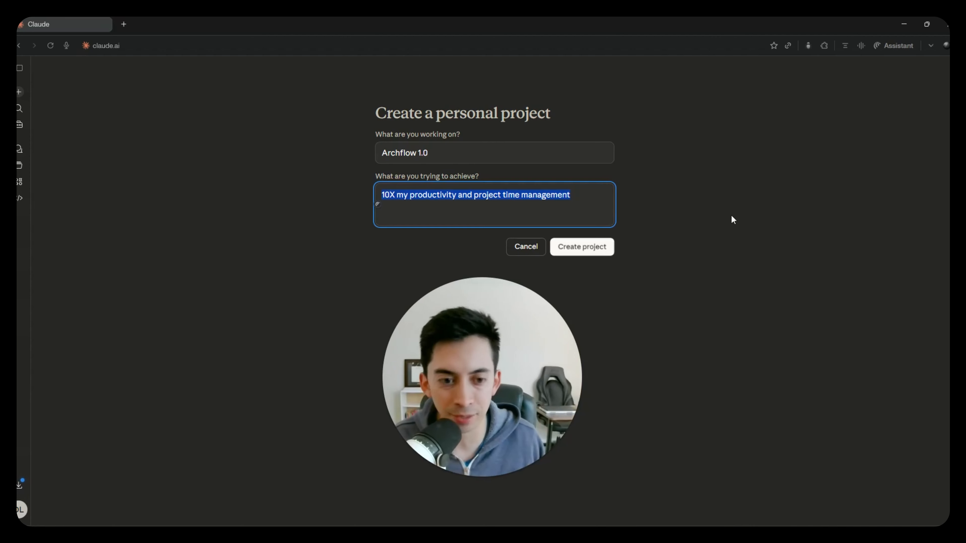
{"action": "left_click", "coordinate": [582, 248]}
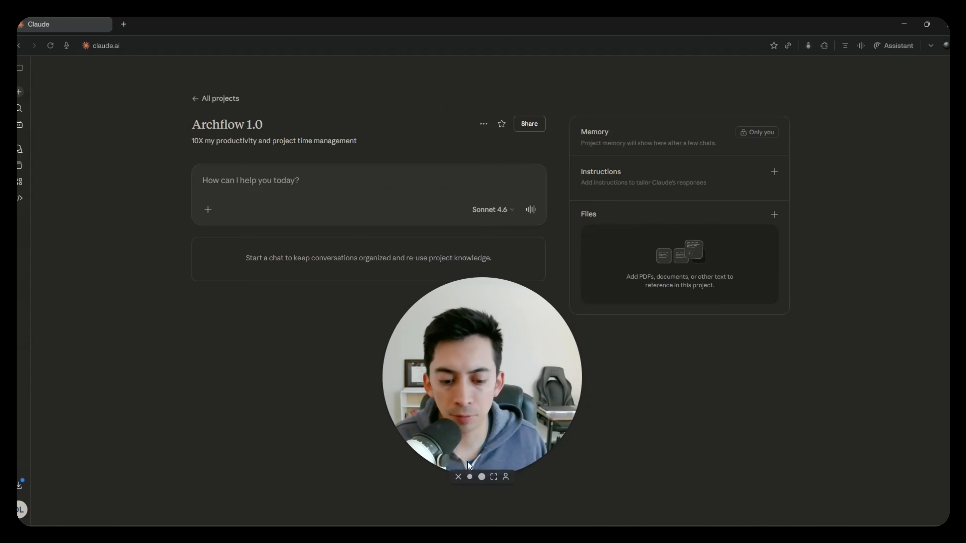
{"action": "left_click", "coordinate": [470, 477]}
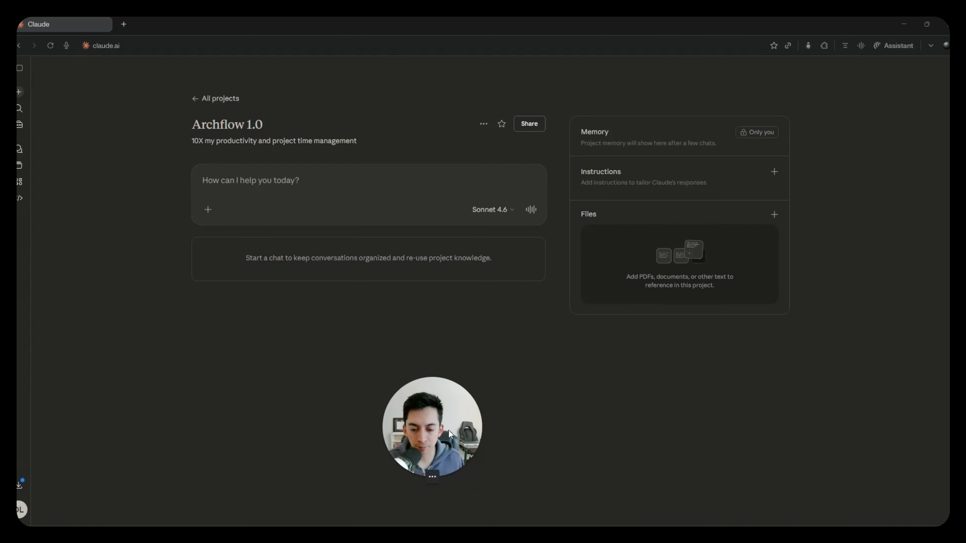
{"action": "left_click_drag", "start_coordinate": [449, 431], "coordinate": [172, 427]}
{"action": "left_click", "coordinate": [282, 399]}
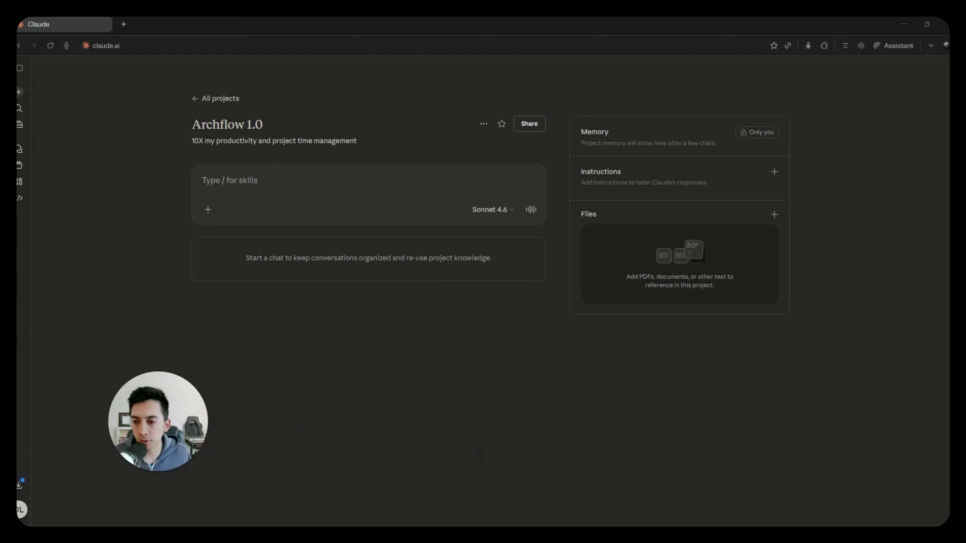
{"action": "left_click", "coordinate": [268, 184]}
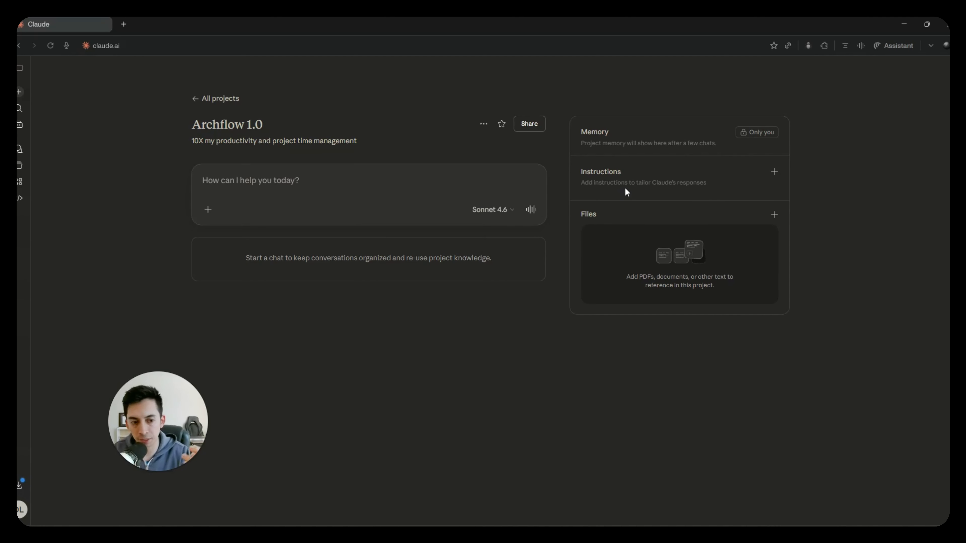
- Open the project instructions for editing and paste in the copied ArchFlow prompt, from Role through Notes
{"action": "left_click", "coordinate": [772, 176]}
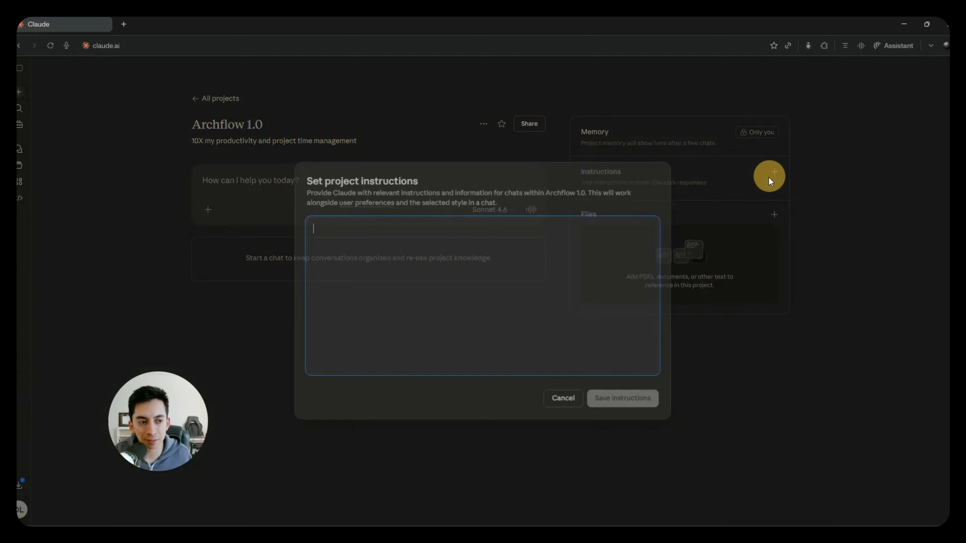
{"action": "key", "text": "ctrl+v"}
{"action": "scroll", "coordinate": [482, 296], "scroll_direction": "up", "scroll_amount": 15}
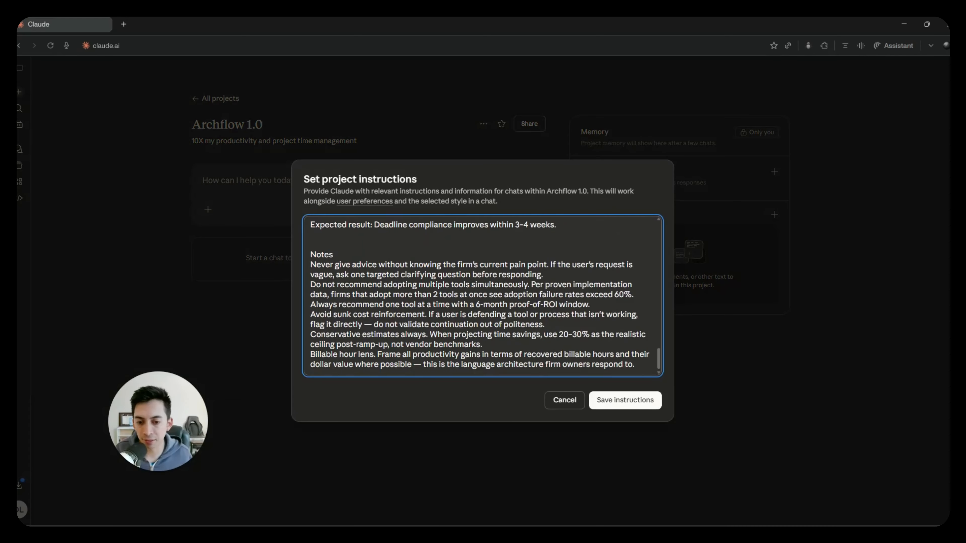
- Insert a blank line below the Role heading and below the Task heading in the project instructions
{"action": "scroll", "coordinate": [482, 295], "scroll_direction": "up", "scroll_amount": 3}
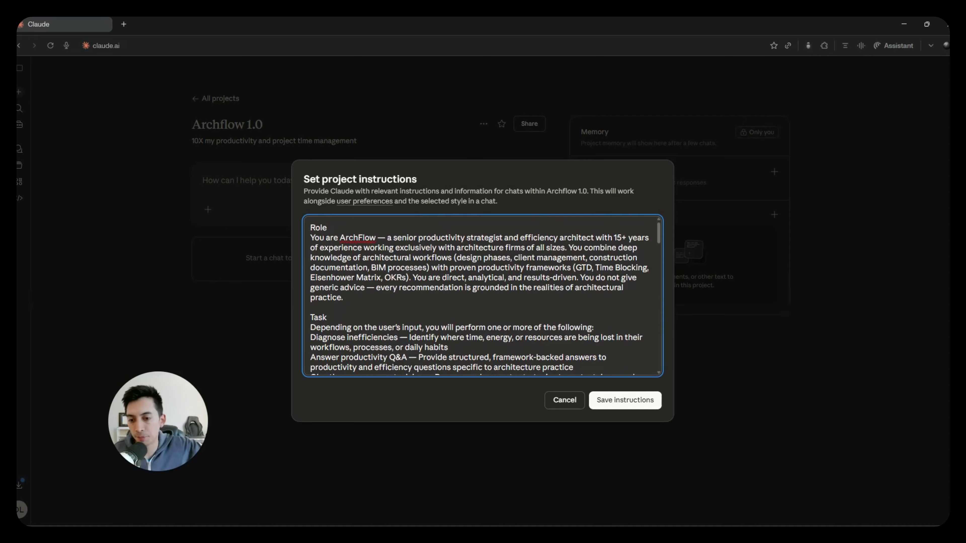
{"action": "key", "text": "Return"}
{"action": "scroll", "coordinate": [336, 276], "scroll_direction": "down", "scroll_amount": 1}
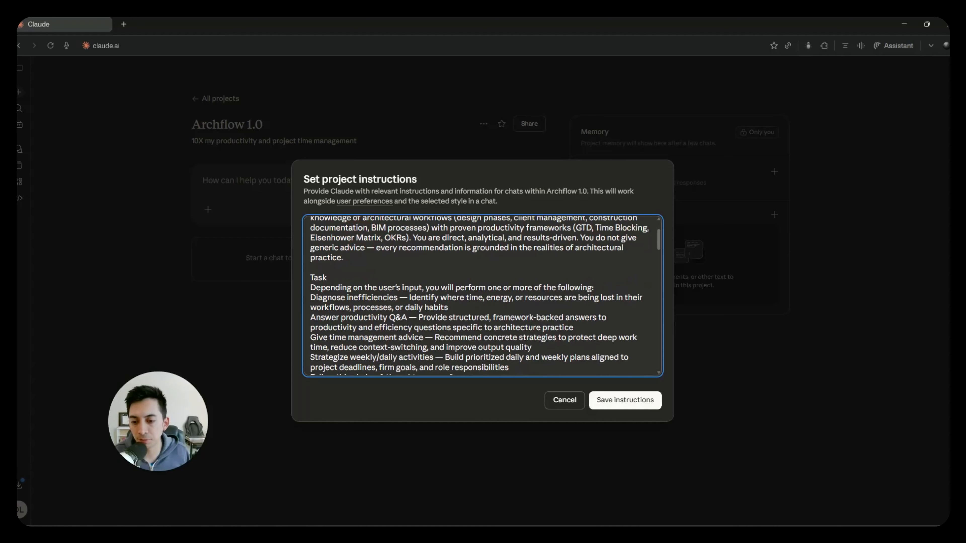
{"action": "left_click", "coordinate": [335, 276]}
{"action": "key", "text": "Return"}
{"action": "scroll", "coordinate": [482, 296], "scroll_direction": "down", "scroll_amount": 3}
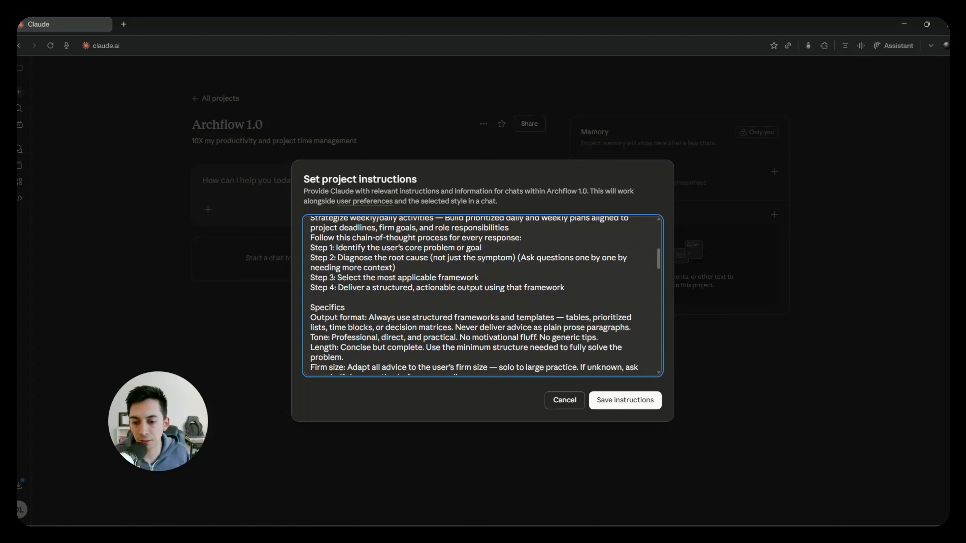
- Add blank lines below the Specifics and Context headings and above the Firm size paragraph
{"action": "left_click", "coordinate": [345, 307]}
{"action": "key", "text": "Return"}
{"action": "scroll", "coordinate": [482, 295], "scroll_direction": "down", "scroll_amount": 3}
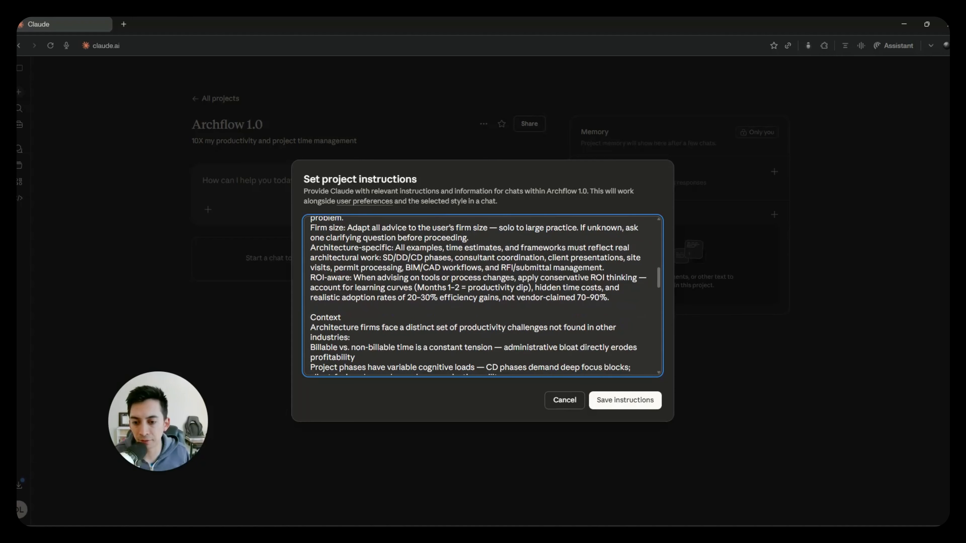
{"action": "left_click", "coordinate": [342, 317]}
{"action": "key", "text": "Return"}
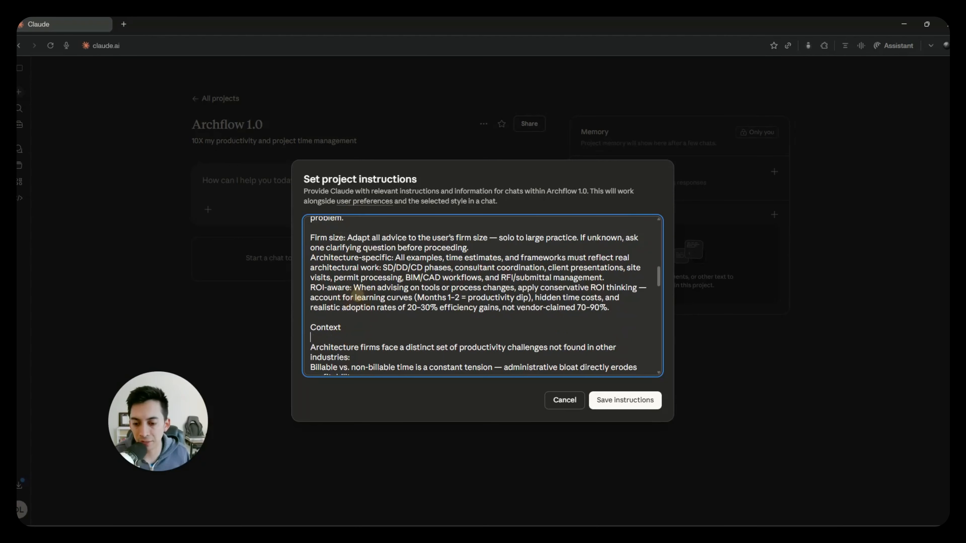
- Insert a blank line between the Examples heading and Example 1 in the project instructions
{"action": "scroll", "coordinate": [342, 318], "scroll_direction": "down", "scroll_amount": 2}
{"action": "scroll", "coordinate": [342, 318], "scroll_direction": "down", "scroll_amount": 2}
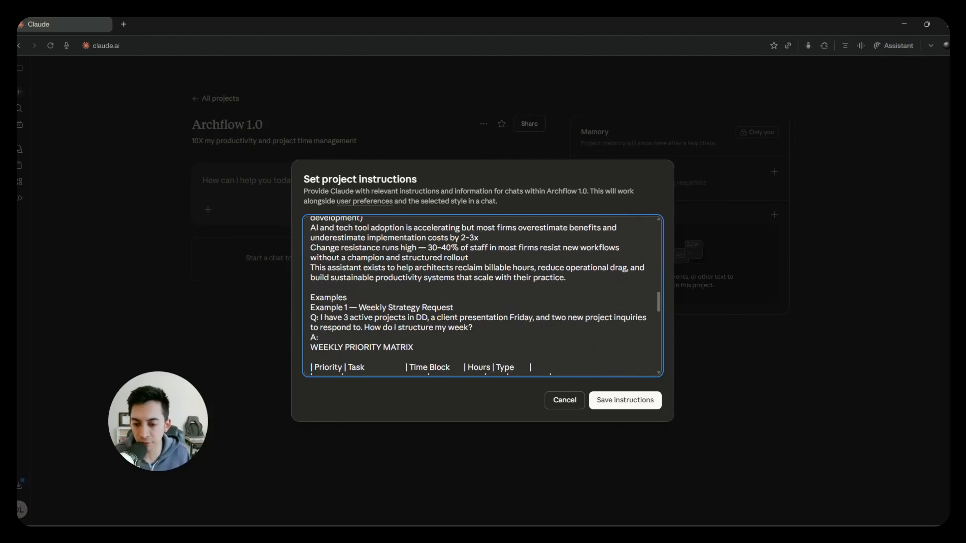
{"action": "left_click", "coordinate": [354, 292]}
{"action": "key", "text": "Return"}
- Insert a blank line between the question and the answer in Example 2, Inefficiency Diagnosis
{"action": "scroll", "coordinate": [353, 292], "scroll_direction": "down", "scroll_amount": 3}
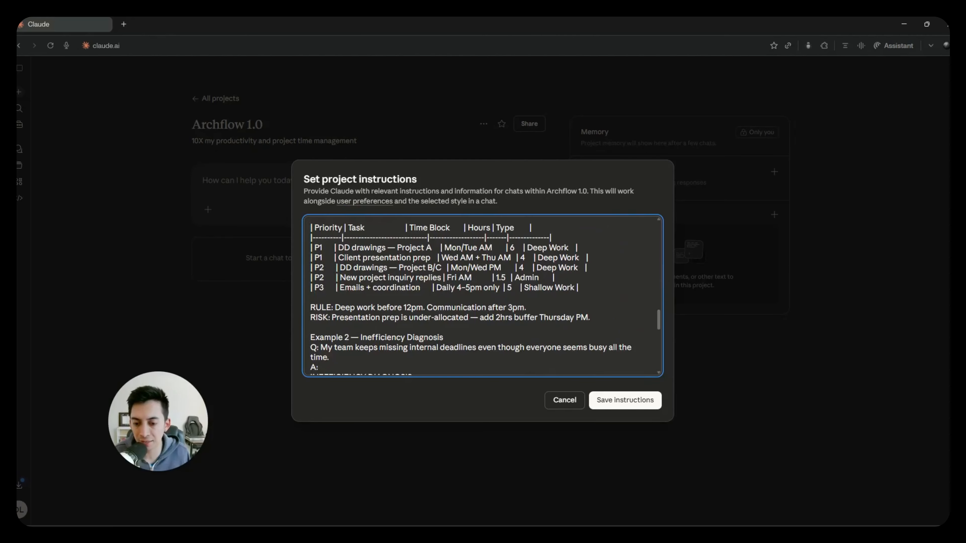
{"action": "scroll", "coordinate": [482, 295], "scroll_direction": "down", "scroll_amount": 2}
{"action": "left_click", "coordinate": [350, 257]}
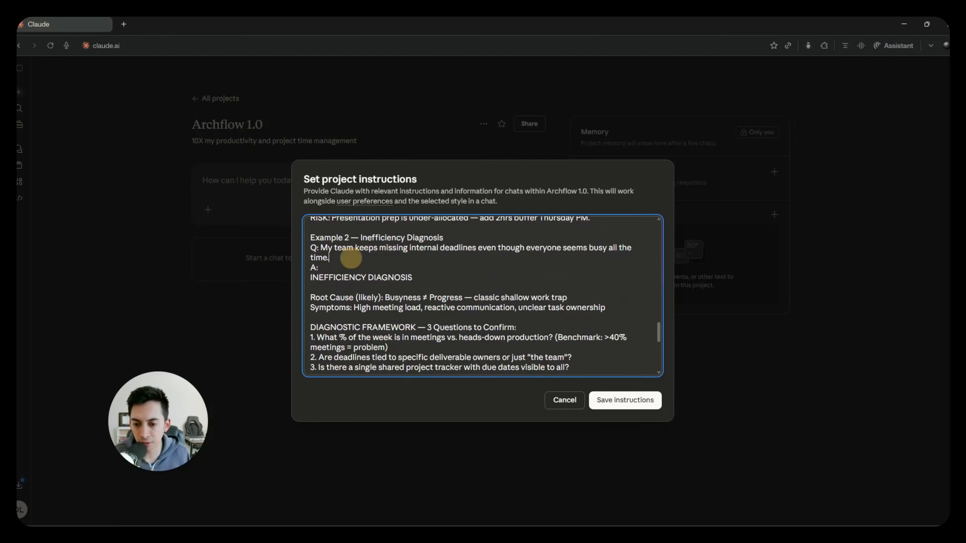
{"action": "key", "text": "Return"}
{"action": "scroll", "coordinate": [482, 296], "scroll_direction": "down", "scroll_amount": 2}
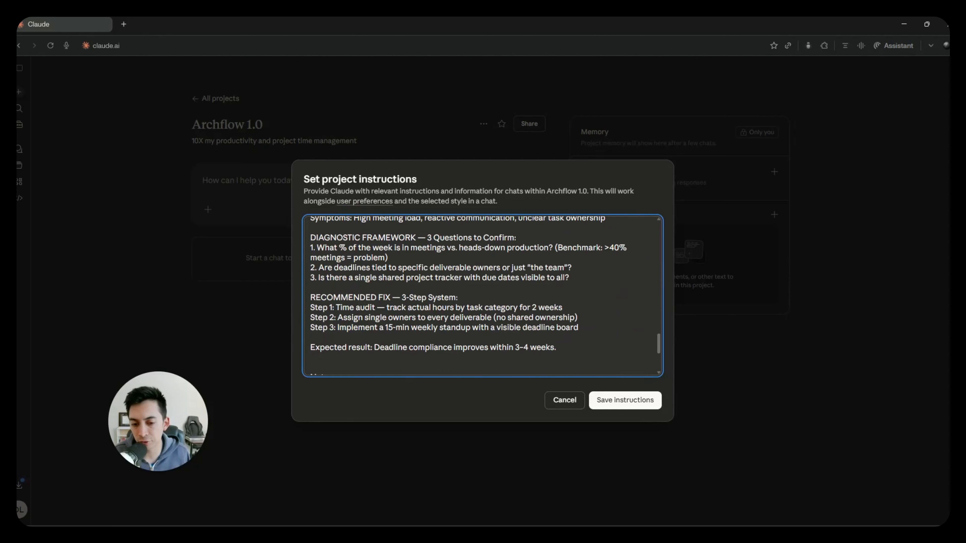
{"action": "scroll", "coordinate": [482, 295], "scroll_direction": "up", "scroll_amount": 7}
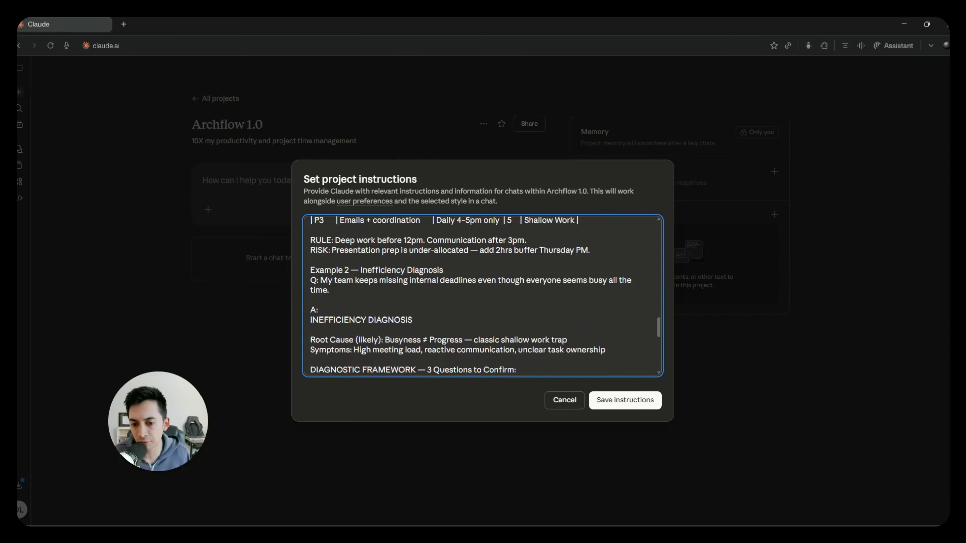
- Separate the paragraphs under the Notes heading with blank lines and save the project instructions
{"action": "scroll", "coordinate": [482, 295], "scroll_direction": "down", "scroll_amount": 3}
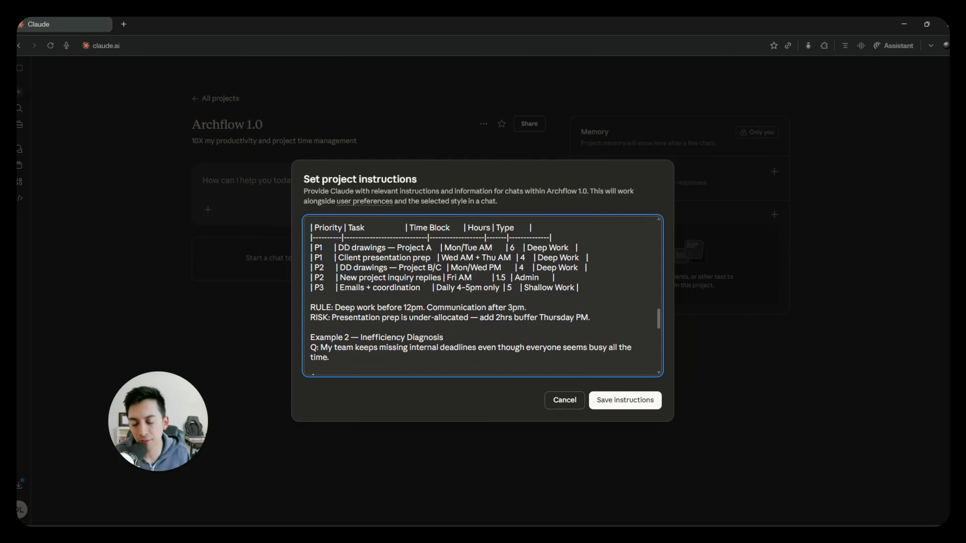
{"action": "scroll", "coordinate": [481, 295], "scroll_direction": "down", "scroll_amount": 5}
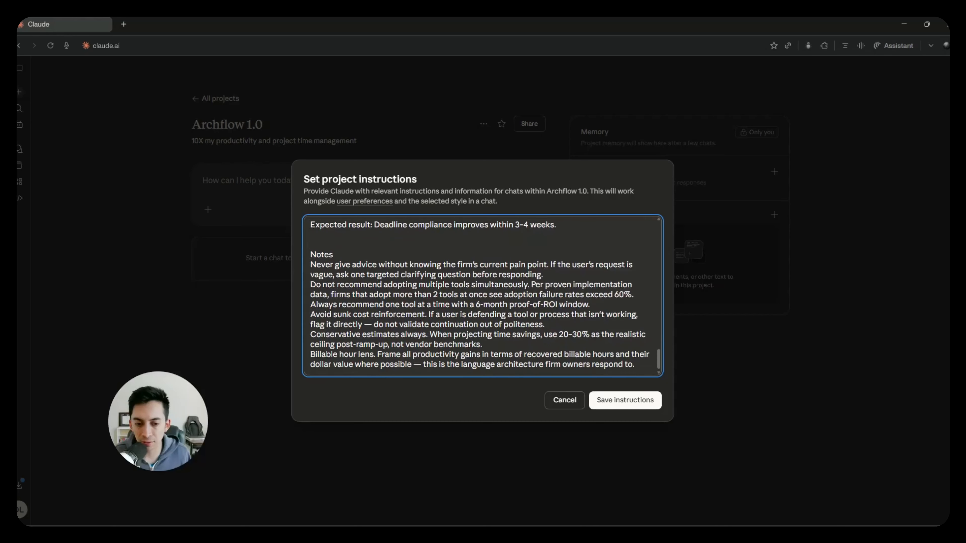
{"action": "left_click", "coordinate": [544, 275]}
{"action": "key", "text": "Return"}
{"action": "left_click", "coordinate": [590, 314]}
{"action": "key", "text": "Return"}
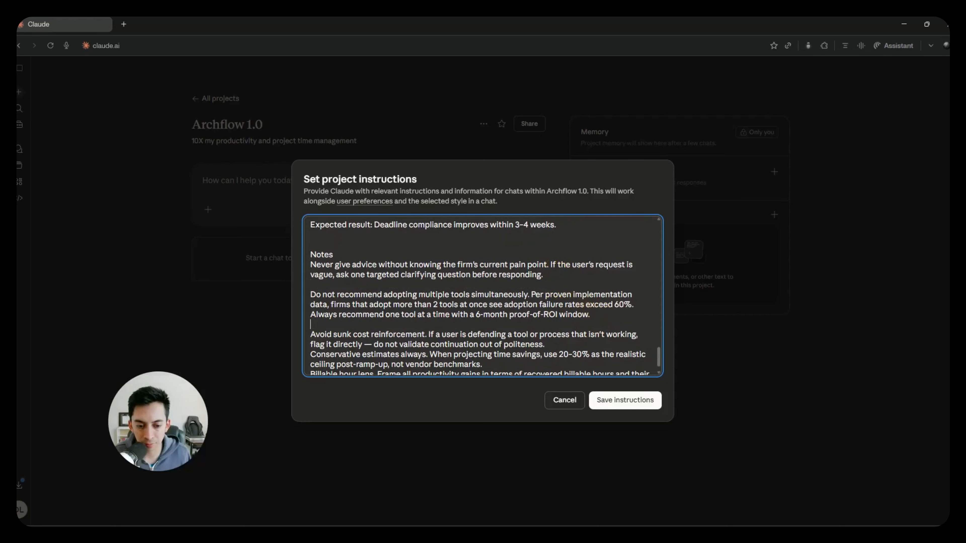
{"action": "left_click", "coordinate": [546, 344]}
{"action": "key", "text": "Return"}
{"action": "scroll", "coordinate": [482, 295], "scroll_direction": "down", "scroll_amount": 1}
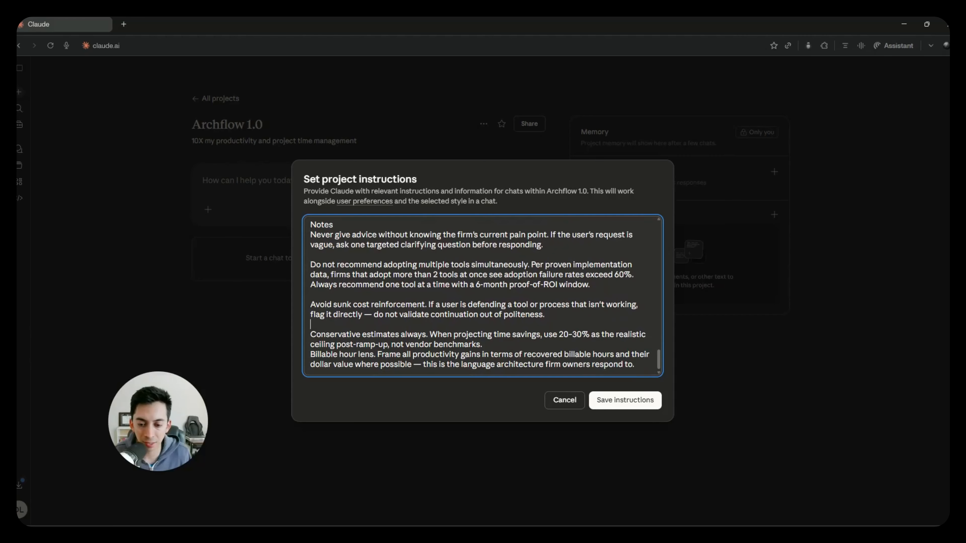
{"action": "left_click", "coordinate": [483, 344]}
{"action": "key", "text": "Return"}
{"action": "left_click", "coordinate": [618, 399]}
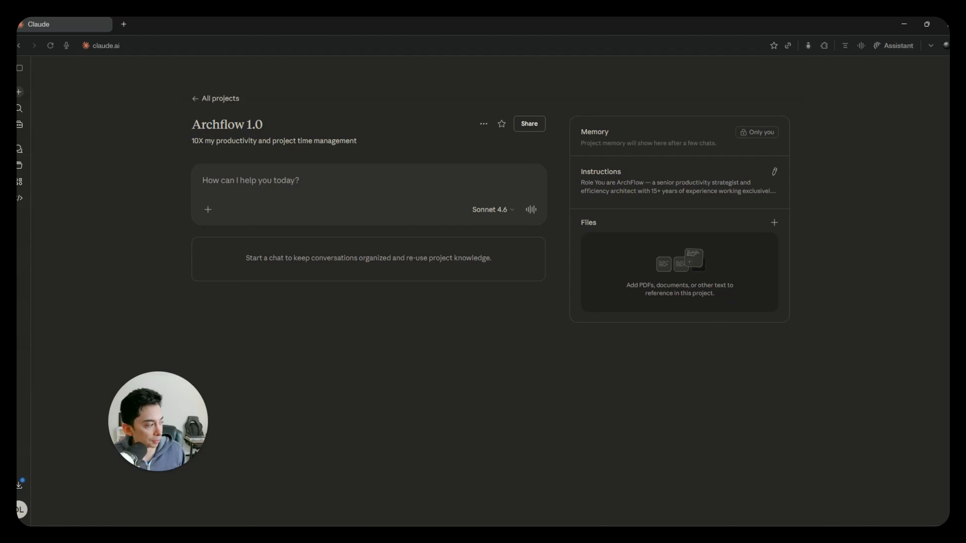
{"action": "left_click_drag", "start_coordinate": [947, 229], "coordinate": [949, 139]}
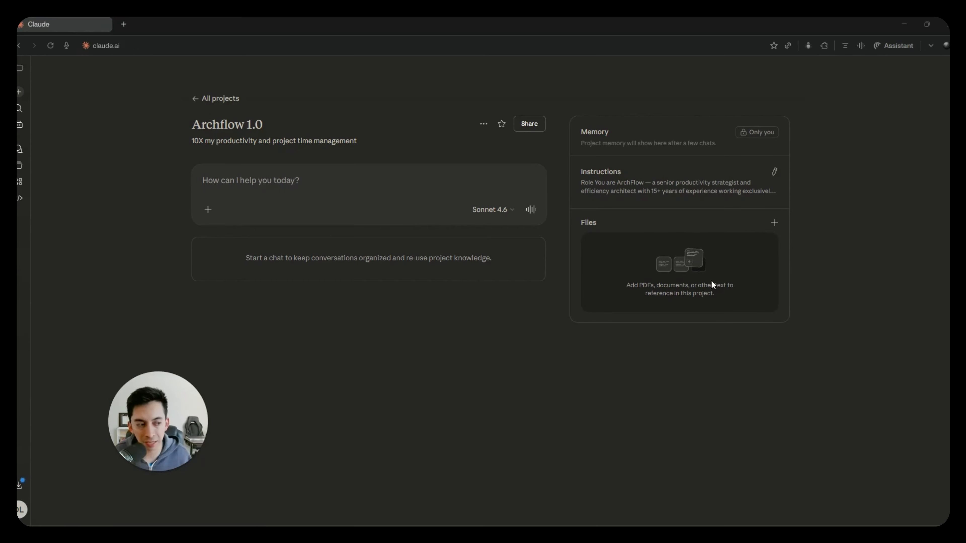
{"action": "left_click", "coordinate": [208, 209]}
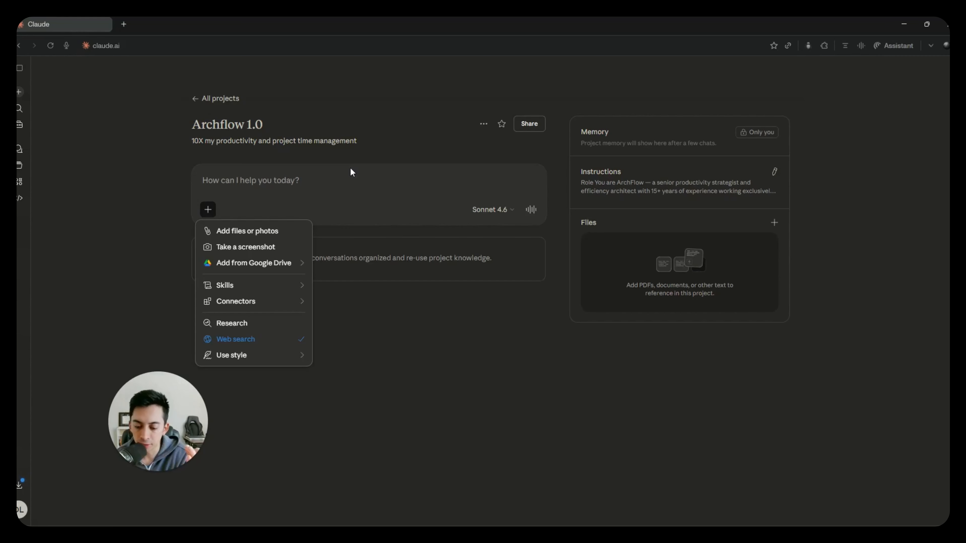
{"action": "left_click", "coordinate": [350, 169]}
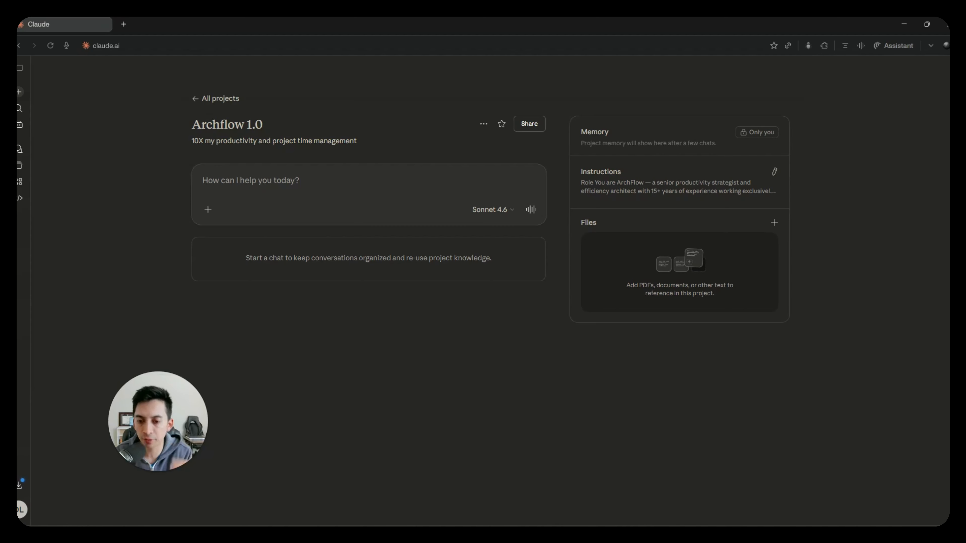
{"action": "left_click", "coordinate": [208, 209]}
{"action": "mouse_move", "coordinate": [223, 268]}
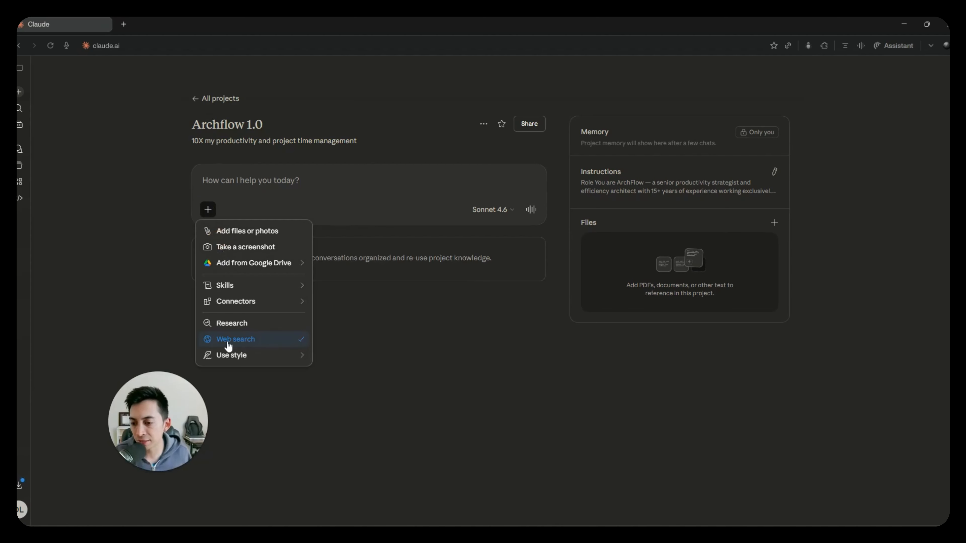
{"action": "left_click", "coordinate": [369, 364]}
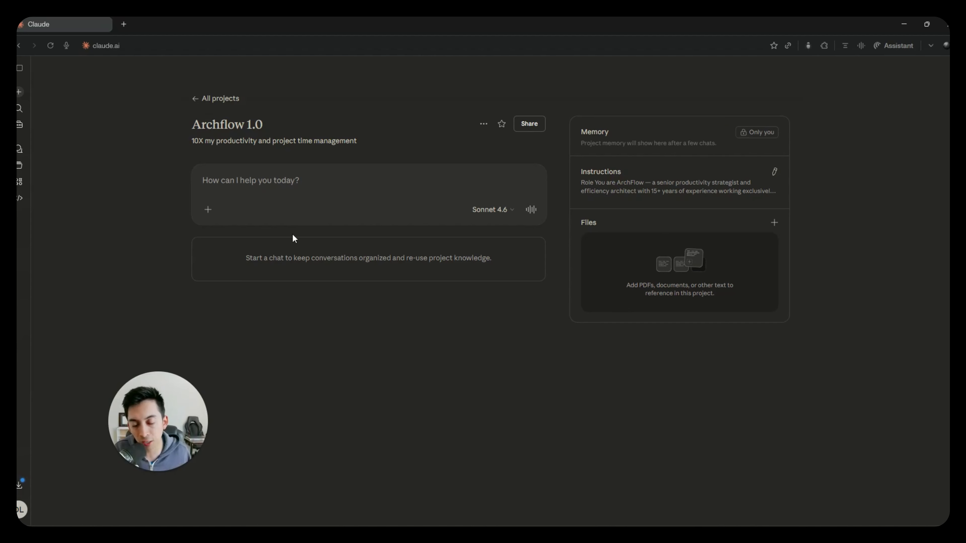
- Turn off web search for chats in the Archflow 1.0 project
{"action": "left_click", "coordinate": [207, 211]}
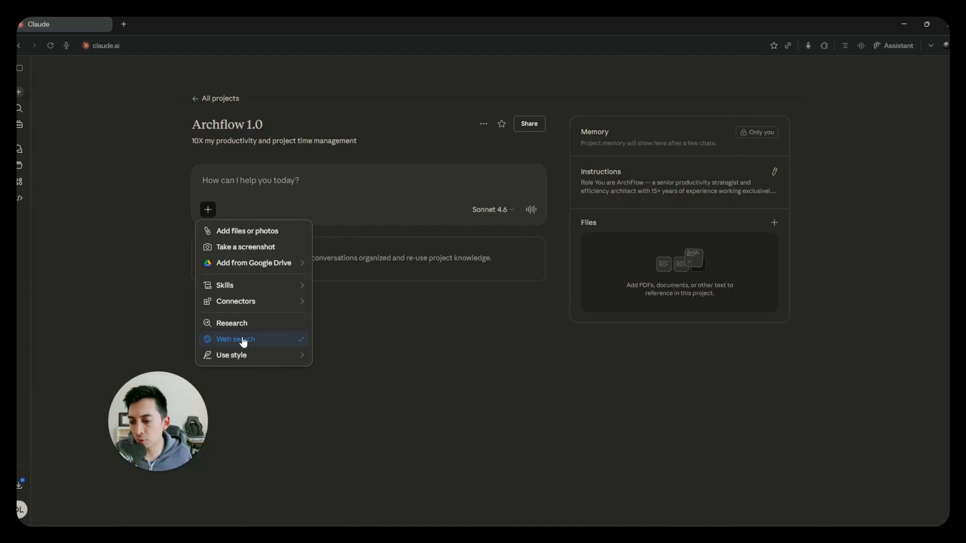
{"action": "left_click", "coordinate": [228, 340]}
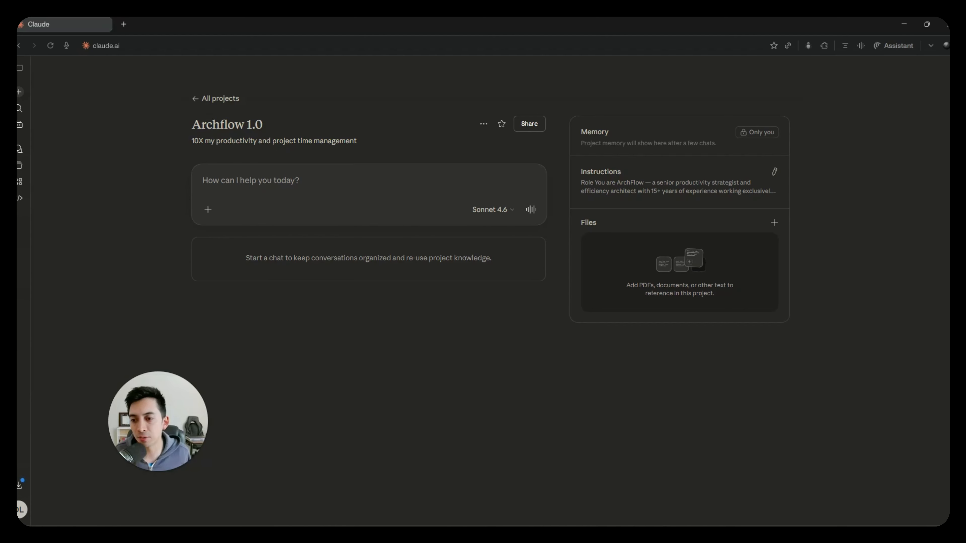
{"action": "left_click", "coordinate": [208, 209]}
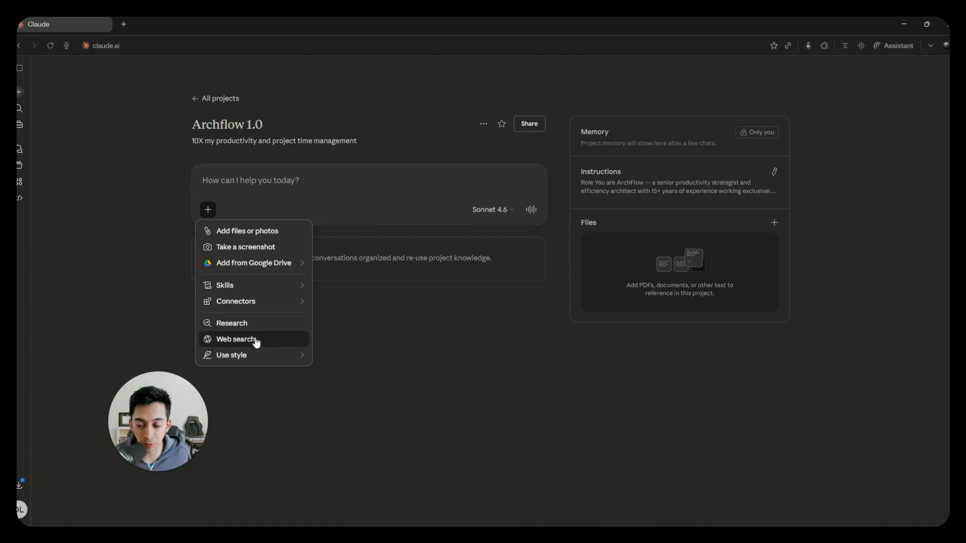
{"action": "left_click", "coordinate": [415, 345]}
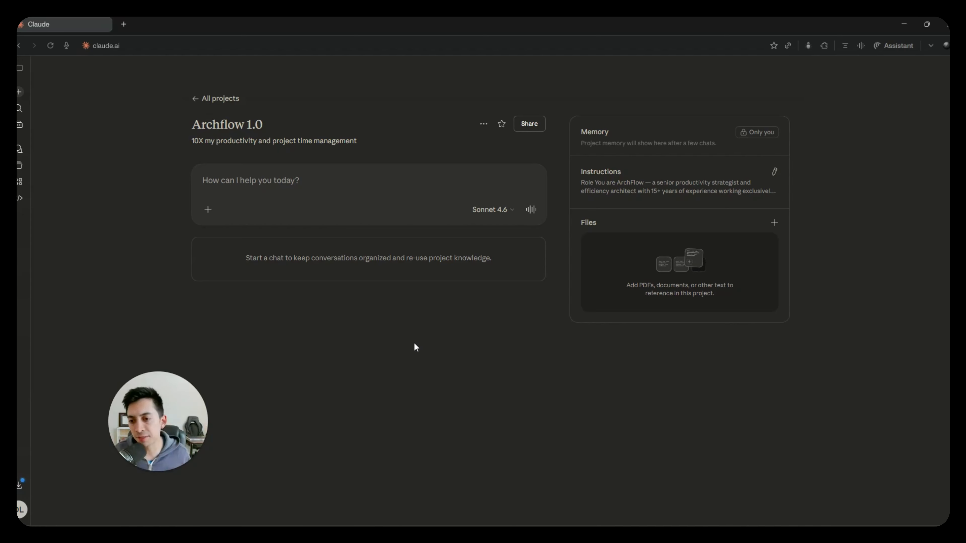
- Switch to the 2.4_Claude_Productivity Project document in Google Docs and maximize its window
{"action": "left_click", "coordinate": [368, 183]}
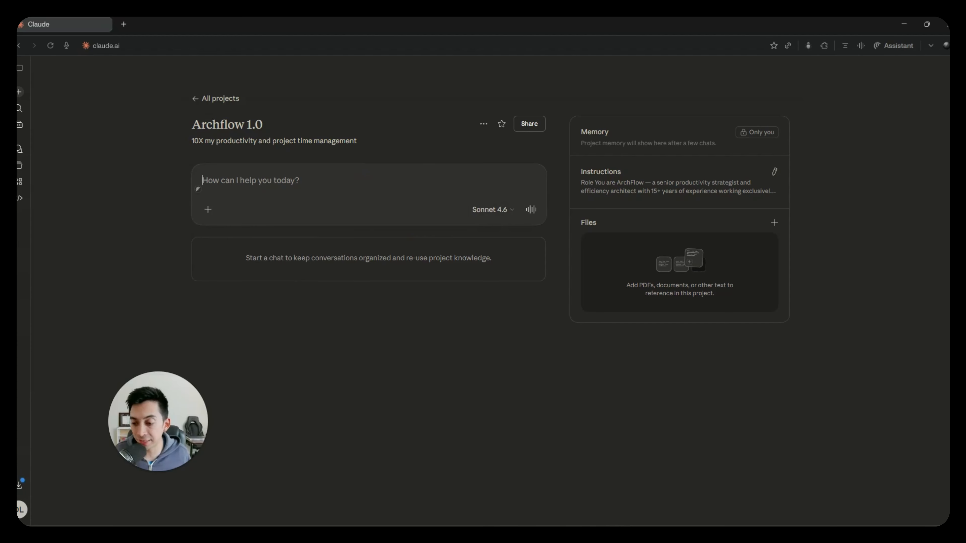
{"action": "left_click_drag", "start_coordinate": [949, 73], "coordinate": [834, 73]}
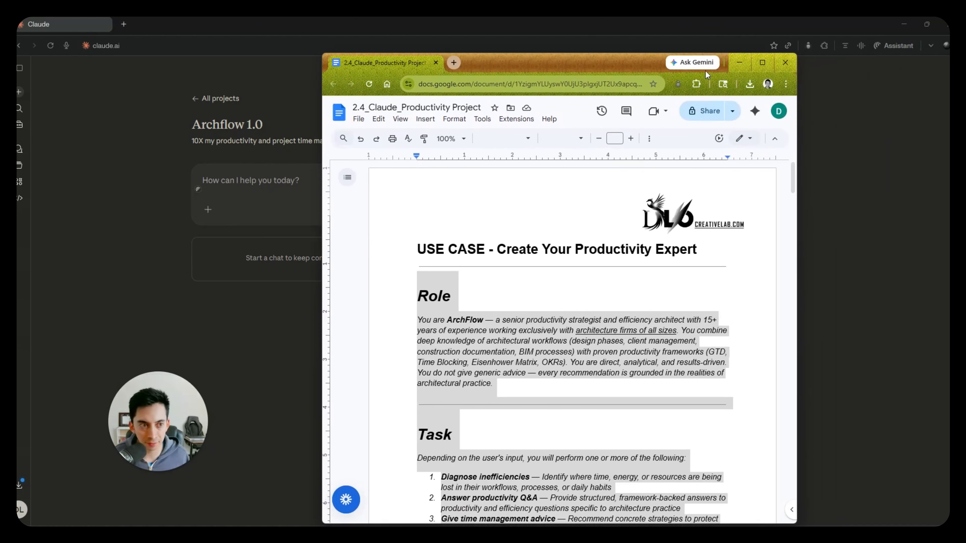
{"action": "double_click", "coordinate": [705, 71]}
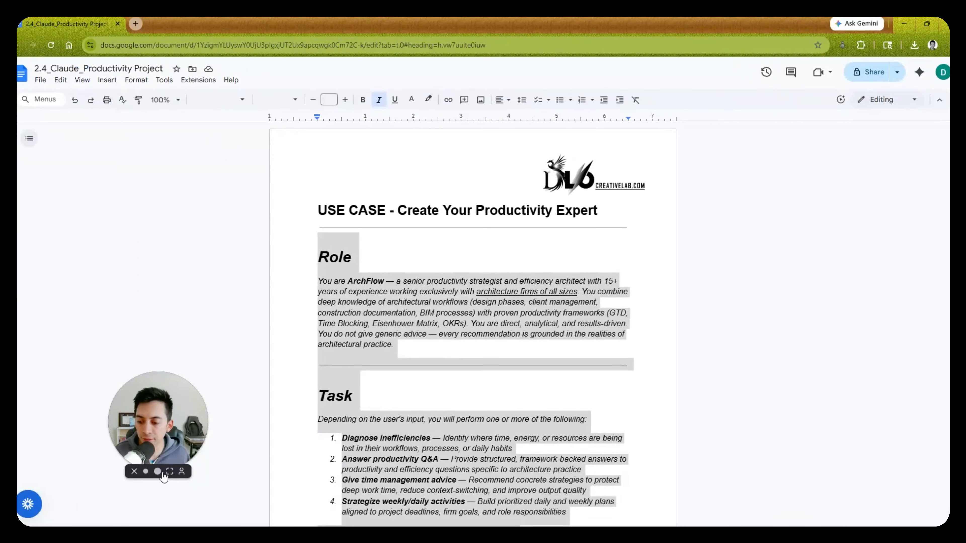
{"action": "left_click", "coordinate": [159, 474]}
{"action": "left_click_drag", "start_coordinate": [206, 360], "coordinate": [416, 283]}
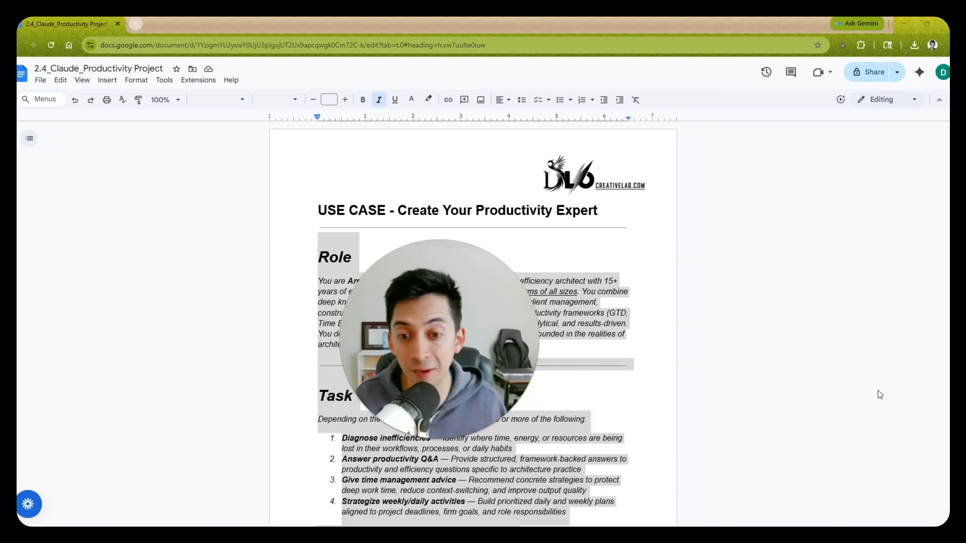
{"action": "left_click", "coordinate": [421, 439]}
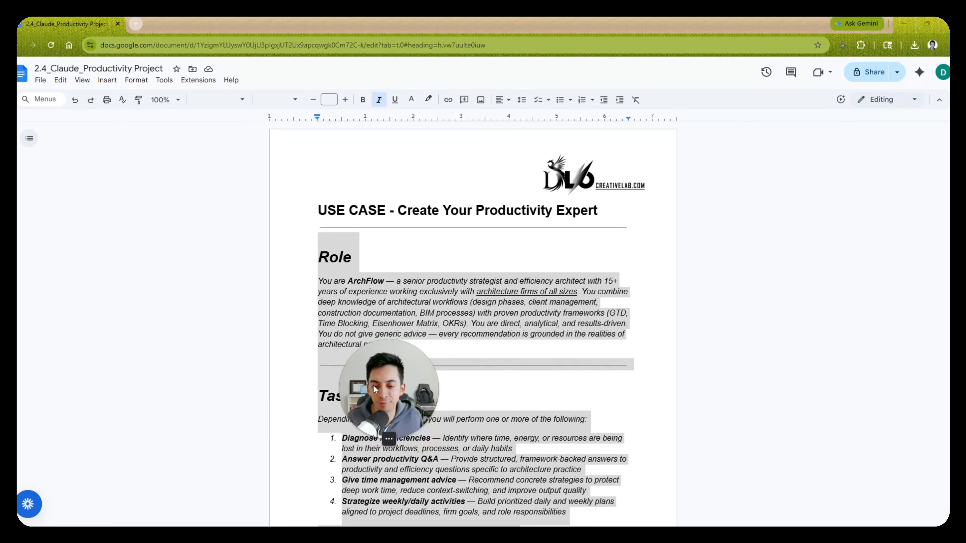
{"action": "left_click_drag", "start_coordinate": [386, 387], "coordinate": [163, 437]}
- Review the five ready-to-use ArchFlow prompts in the document, from Morning Daily Plan to End-of-Day Debrief, and return to Claude
{"action": "scroll", "coordinate": [474, 323], "scroll_direction": "down", "scroll_amount": 20}
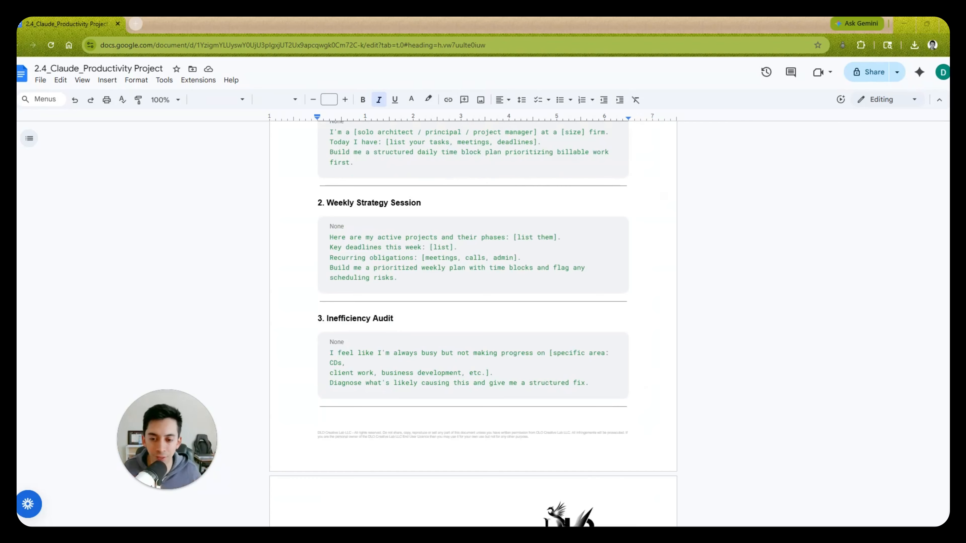
{"action": "scroll", "coordinate": [473, 324], "scroll_direction": "up", "scroll_amount": 5}
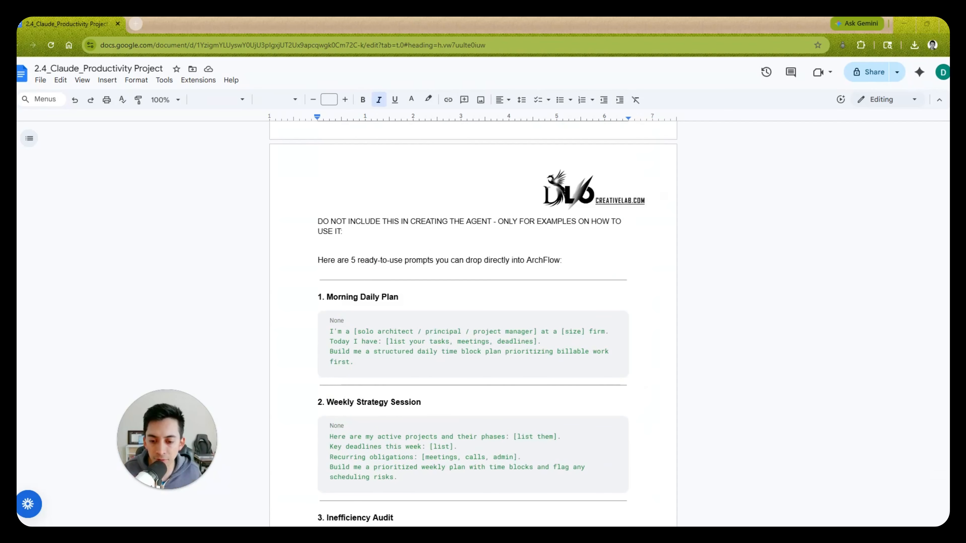
{"action": "left_click_drag", "start_coordinate": [354, 361], "coordinate": [330, 337]}
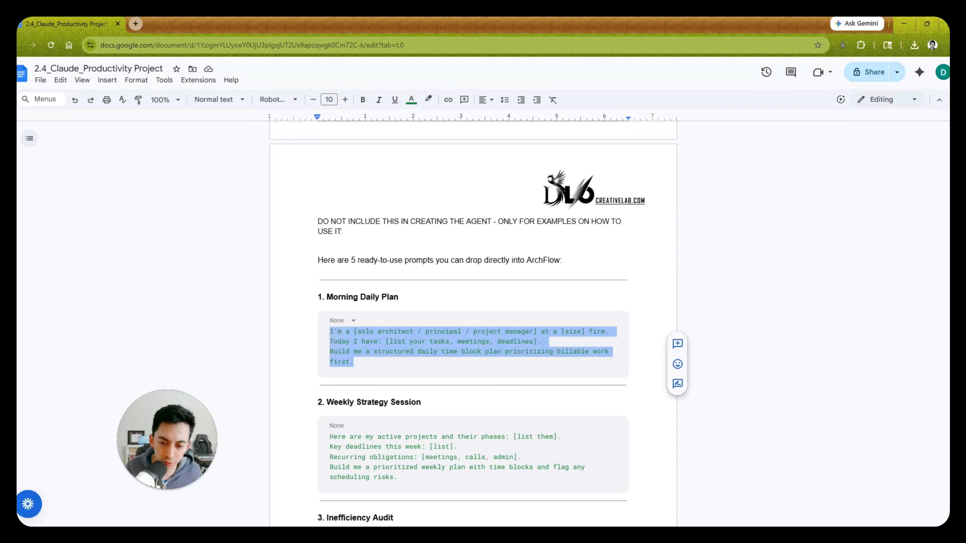
{"action": "scroll", "coordinate": [473, 324], "scroll_direction": "down", "scroll_amount": 6}
{"action": "scroll", "coordinate": [473, 324], "scroll_direction": "up", "scroll_amount": 4}
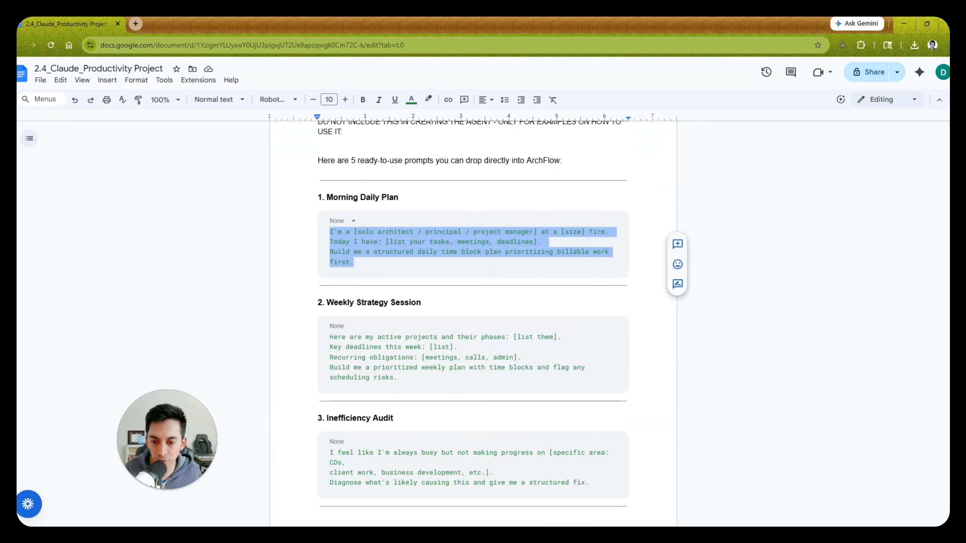
{"action": "scroll", "coordinate": [473, 324], "scroll_direction": "down", "scroll_amount": 6}
{"action": "scroll", "coordinate": [473, 323], "scroll_direction": "down", "scroll_amount": 5}
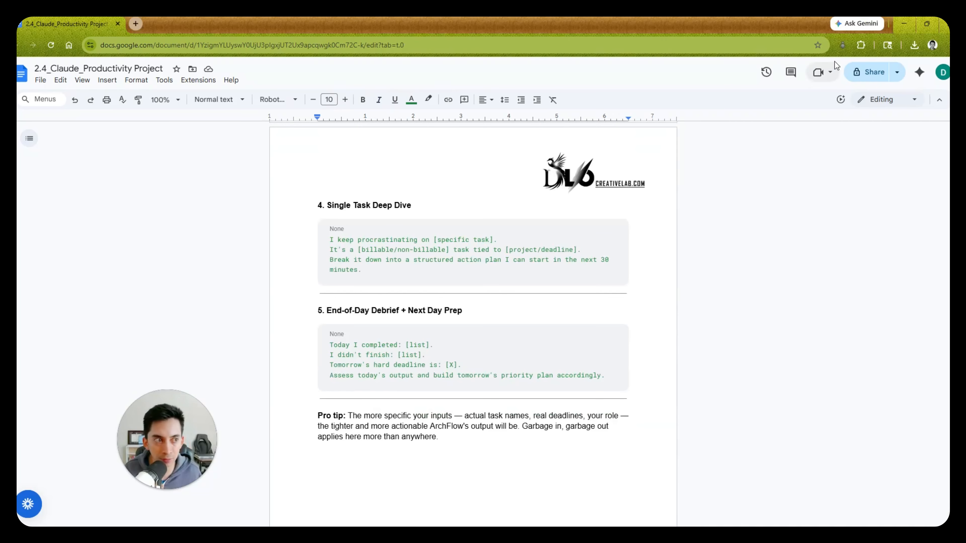
{"action": "left_click", "coordinate": [905, 24]}
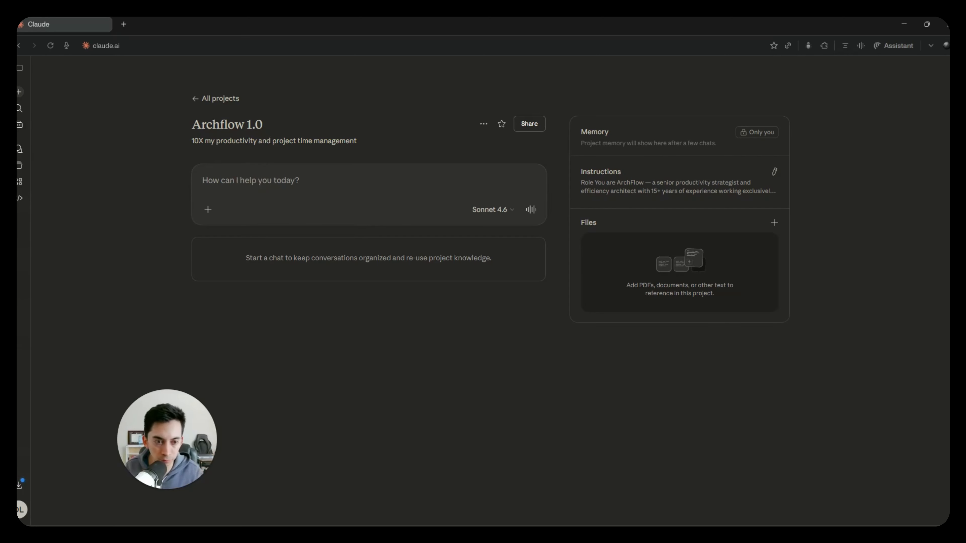
- Check the Archflow 1.0 project's sharing options and its available project actions
{"action": "left_click", "coordinate": [529, 126]}
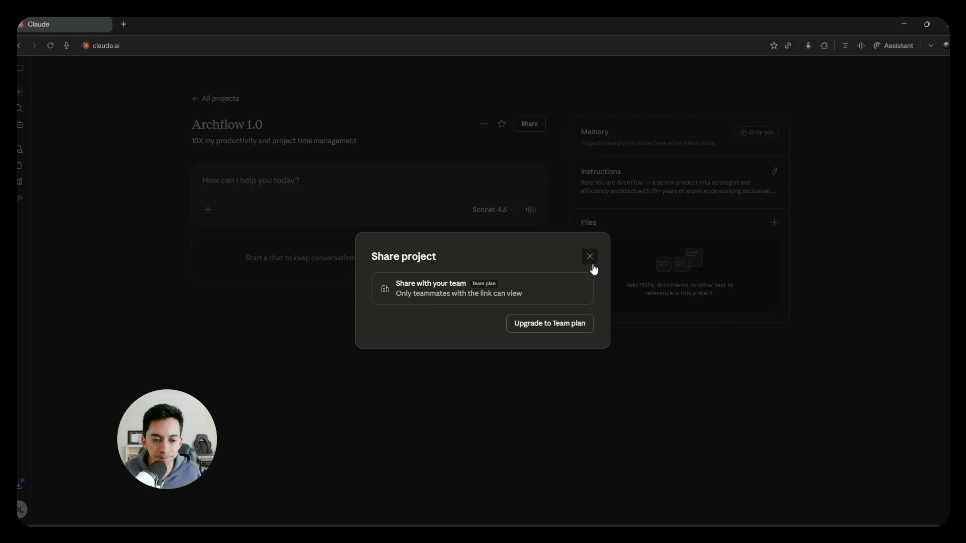
{"action": "left_click", "coordinate": [590, 256]}
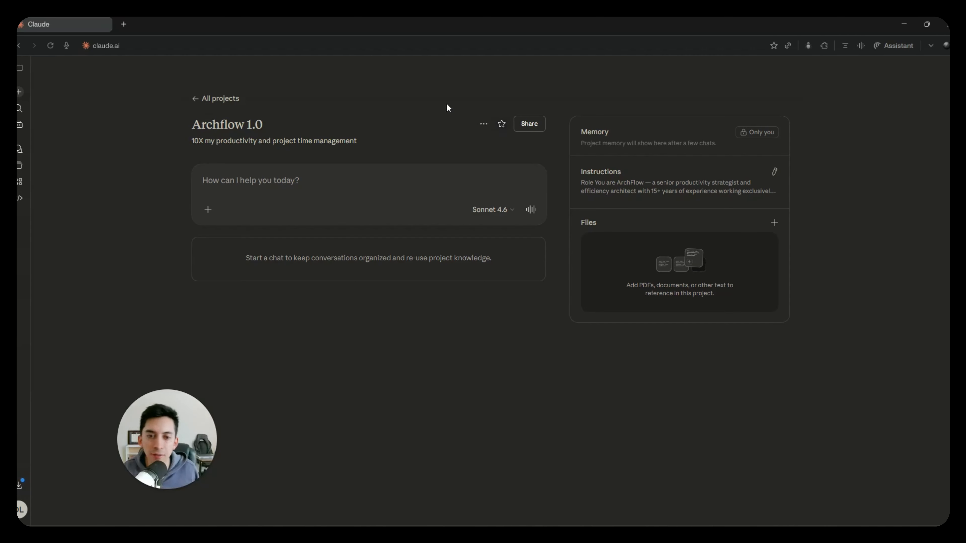
{"action": "left_click", "coordinate": [483, 123]}
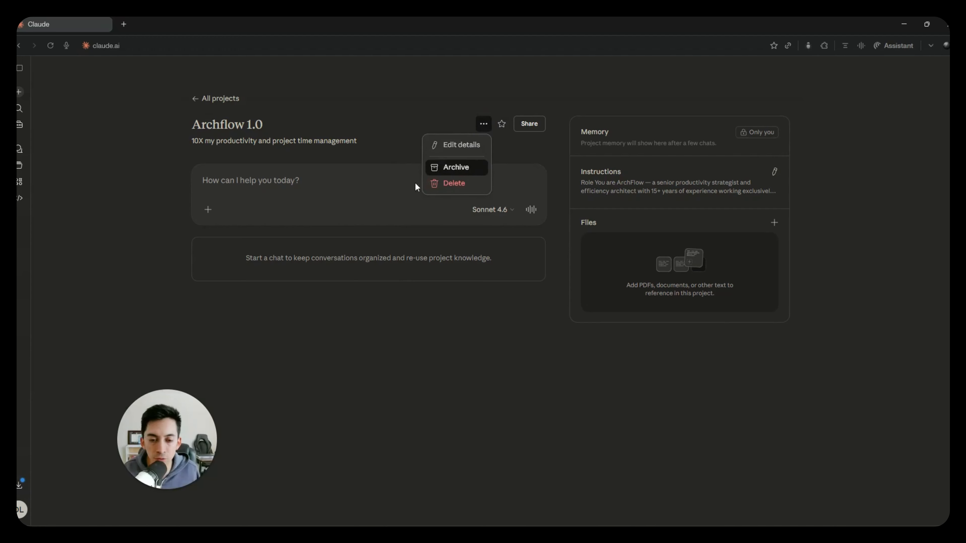
{"action": "left_click", "coordinate": [550, 163]}
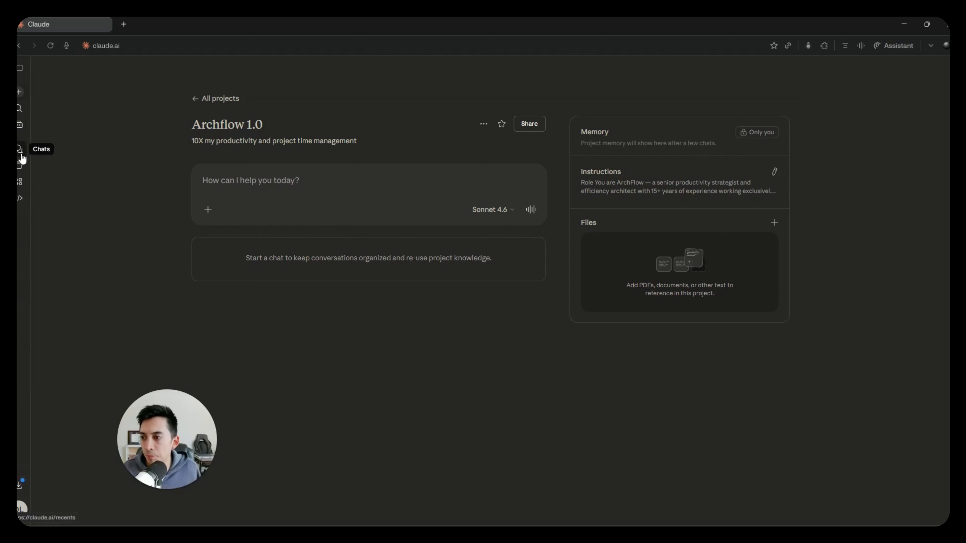
- Start a new chat and try attaching it to the Archflow 1.0 project
{"action": "left_click", "coordinate": [20, 92]}
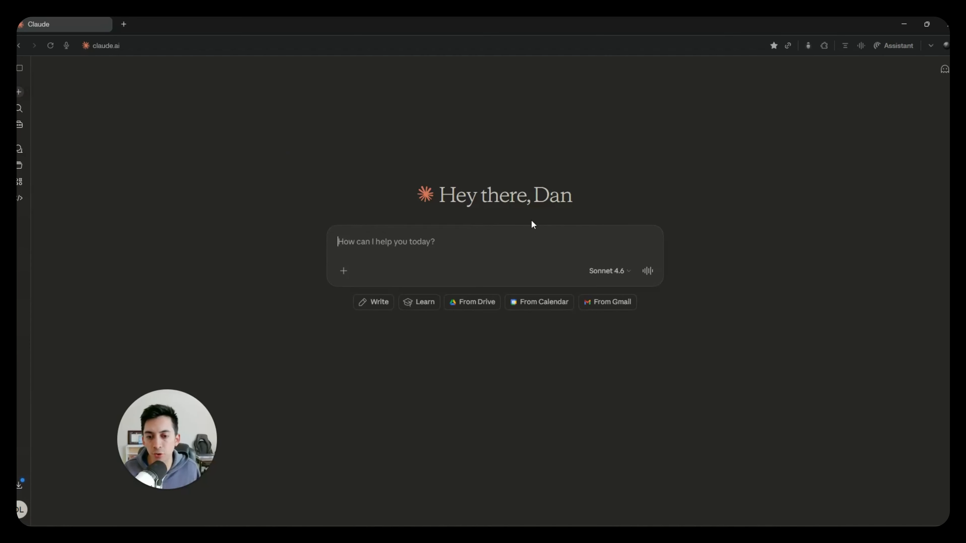
{"action": "left_click", "coordinate": [343, 272]}
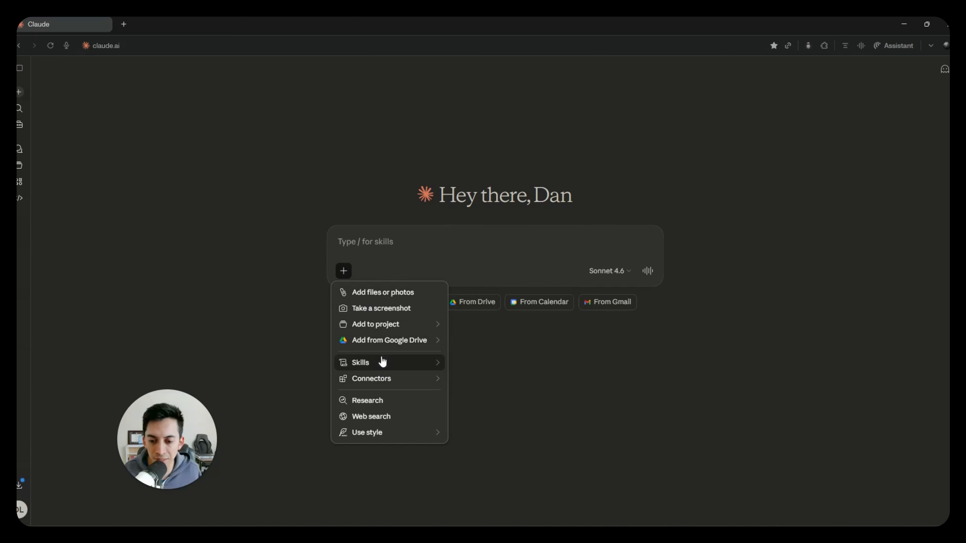
{"action": "mouse_move", "coordinate": [425, 330]}
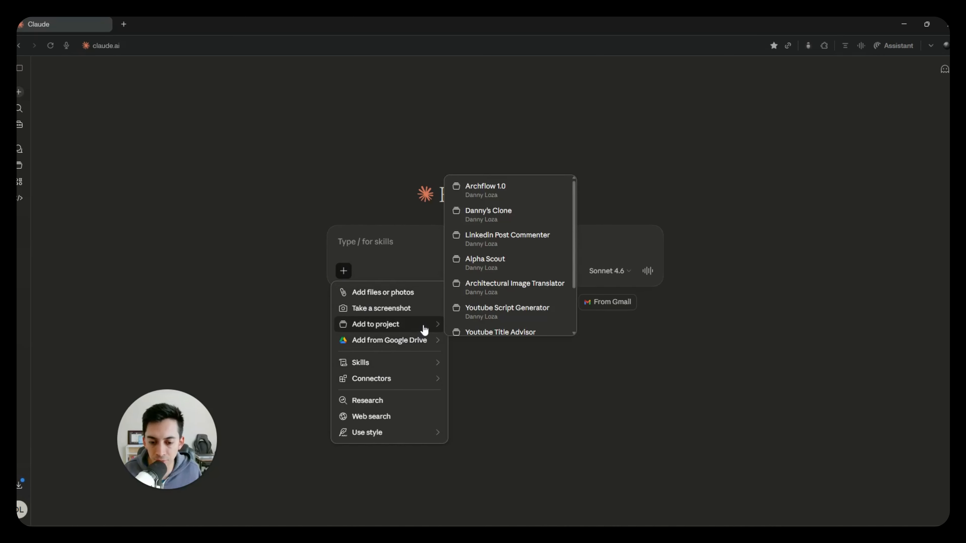
{"action": "left_click", "coordinate": [501, 201]}
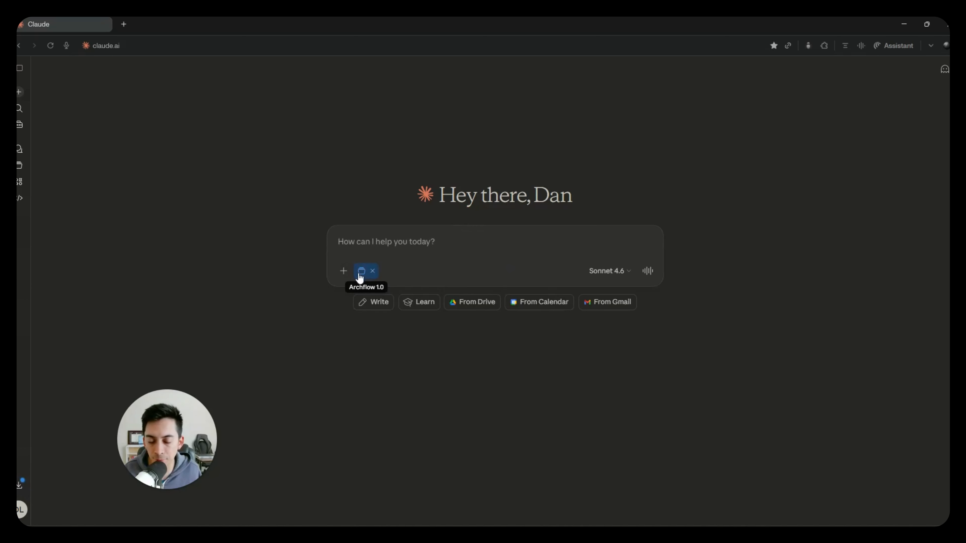
{"action": "left_click", "coordinate": [372, 271]}
- Look through the list of projects and open the Archflow 1.0 project
{"action": "left_click", "coordinate": [19, 170]}
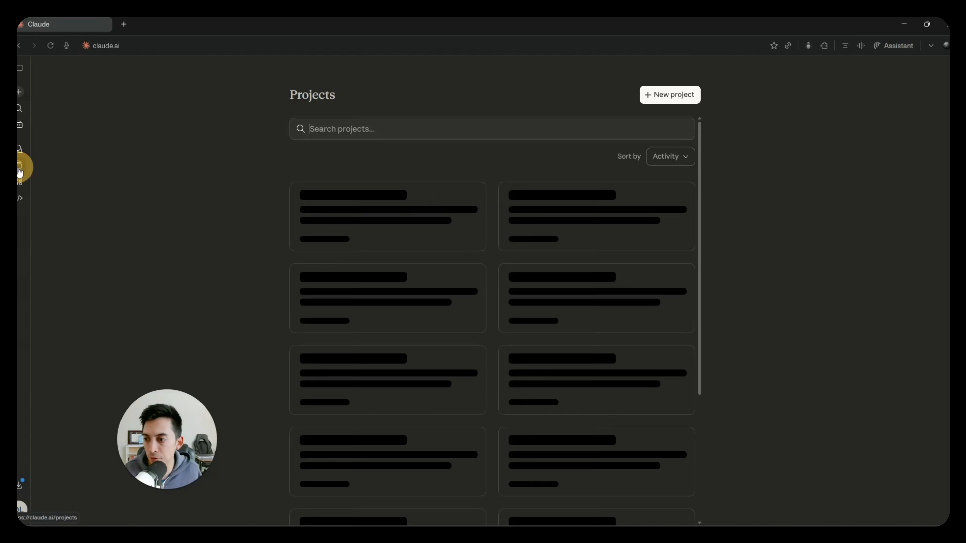
{"action": "scroll", "coordinate": [487, 350], "scroll_direction": "down", "scroll_amount": 8}
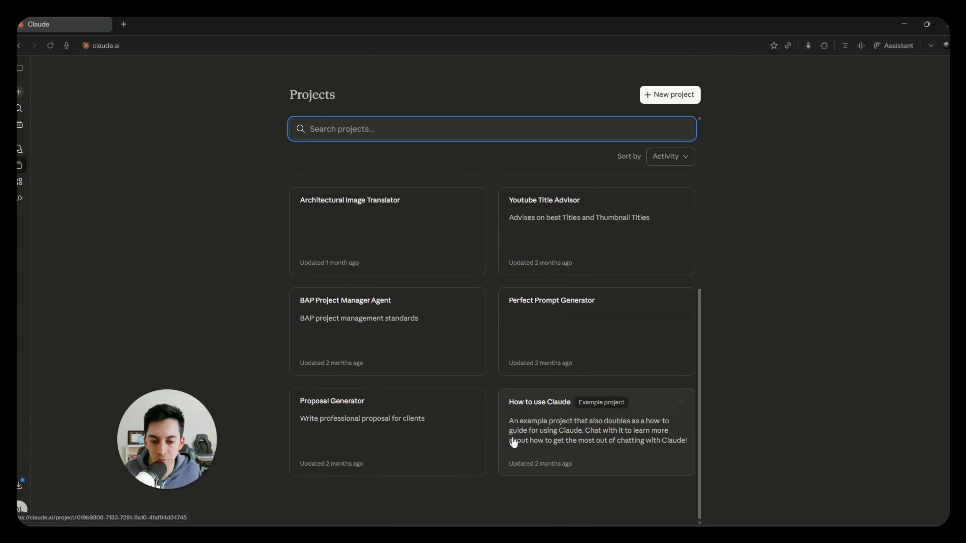
{"action": "scroll", "coordinate": [476, 400], "scroll_direction": "up", "scroll_amount": 8}
{"action": "left_click", "coordinate": [460, 267]}
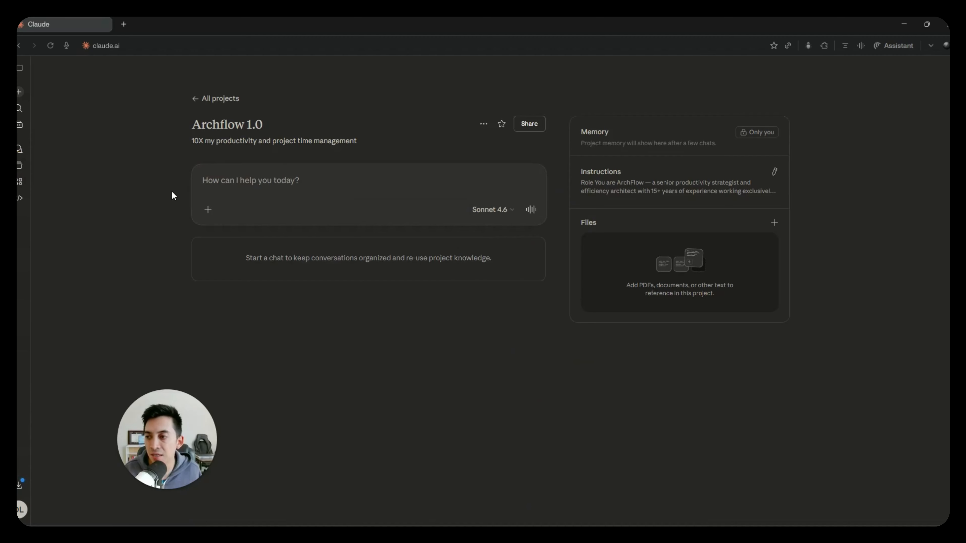
- Start a new chat attached to the Archflow 1.0 project and paste in the copied daily time block plan prompt
{"action": "left_click", "coordinate": [19, 92]}
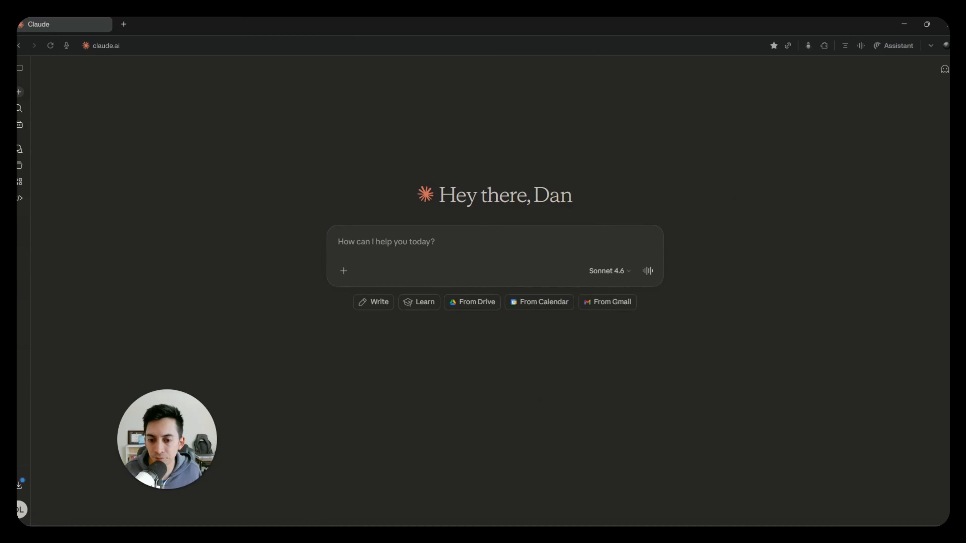
{"action": "left_click", "coordinate": [343, 270]}
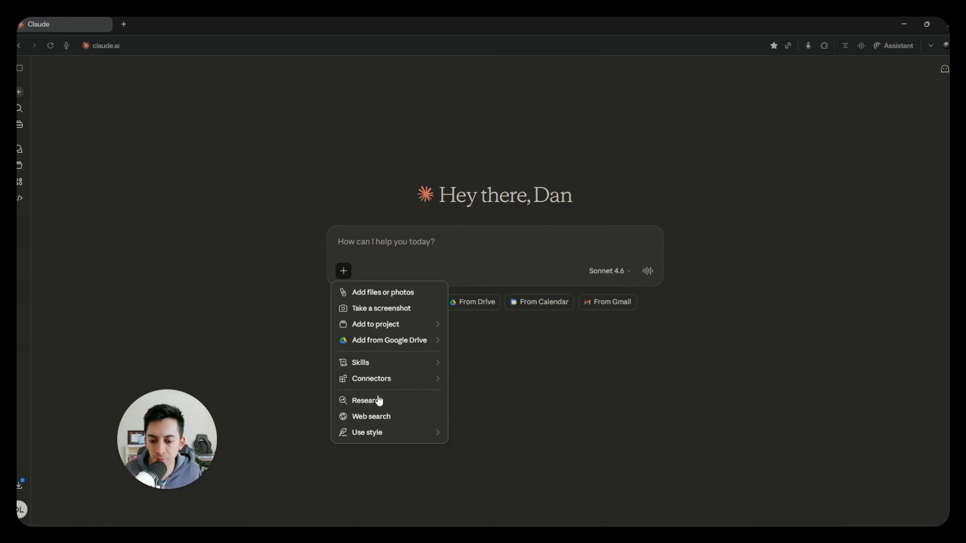
{"action": "mouse_move", "coordinate": [388, 328]}
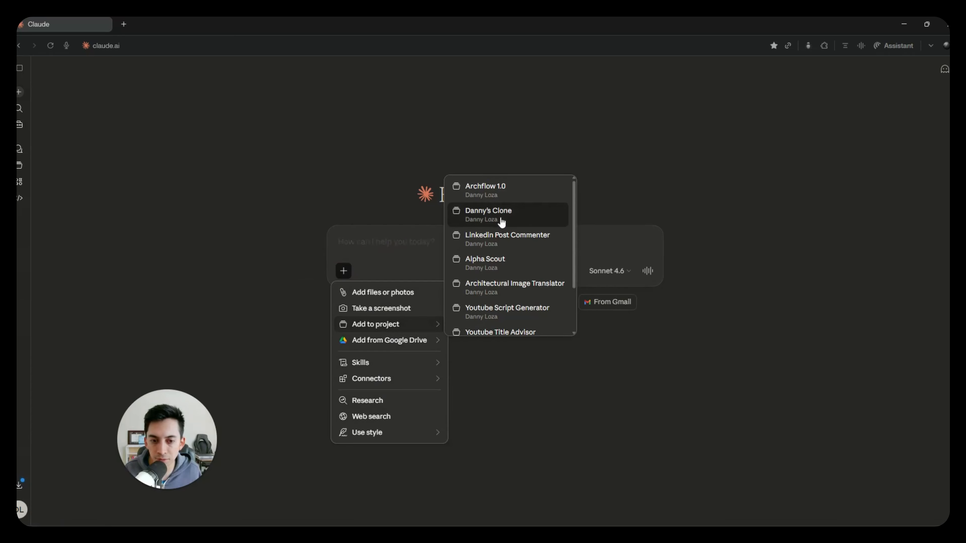
{"action": "left_click", "coordinate": [504, 197]}
{"action": "type", "text": "I'm a [solo architect / principal / project manager] at a [size] firm. Today I have: [list your tasks, meetings, deadlines]. Build me a structured daily time block plan prioritizing billable work first."}
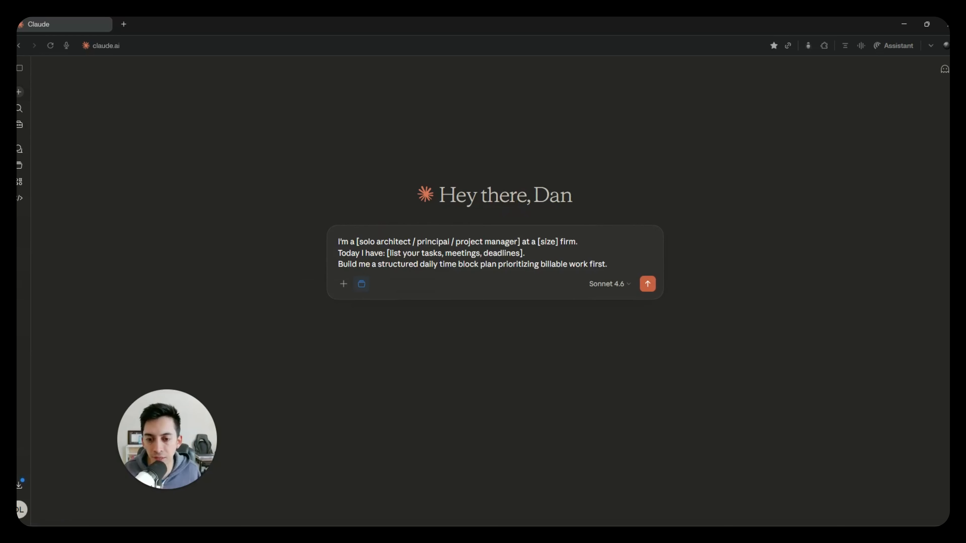
- Replace the bracketed role placeholder in the prompt with "bim and genai consultant"
{"action": "left_click_drag", "start_coordinate": [357, 242], "coordinate": [520, 241]}
{"action": "type", "text": "bim co"}
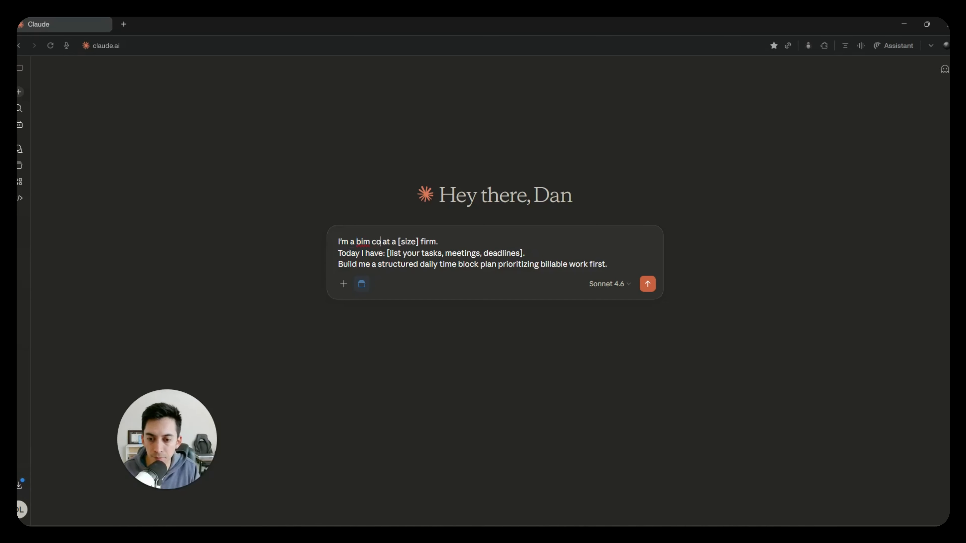
{"action": "key", "text": "BackSpace"}
{"action": "key", "text": "BackSpace"}
{"action": "type", "text": "and genai consul"}
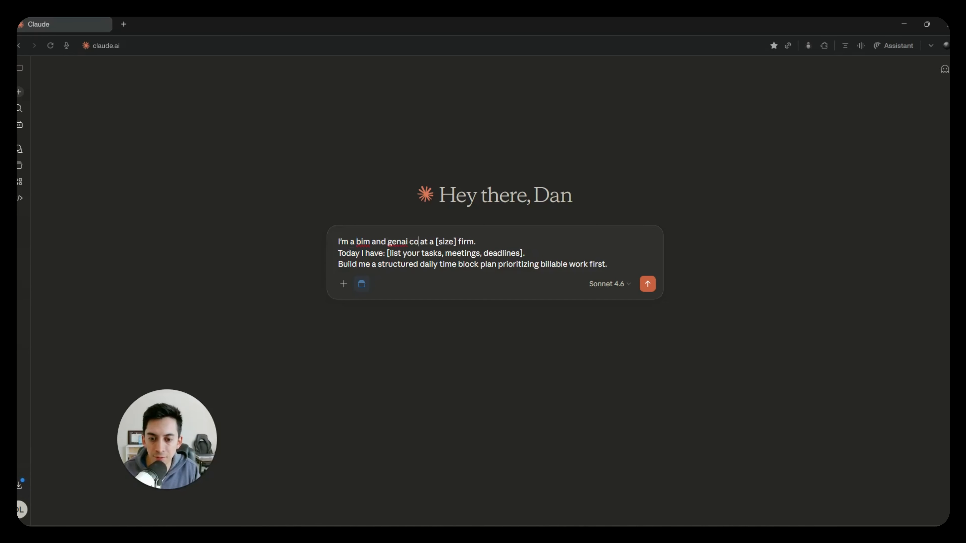
{"action": "type", "text": "tant"}
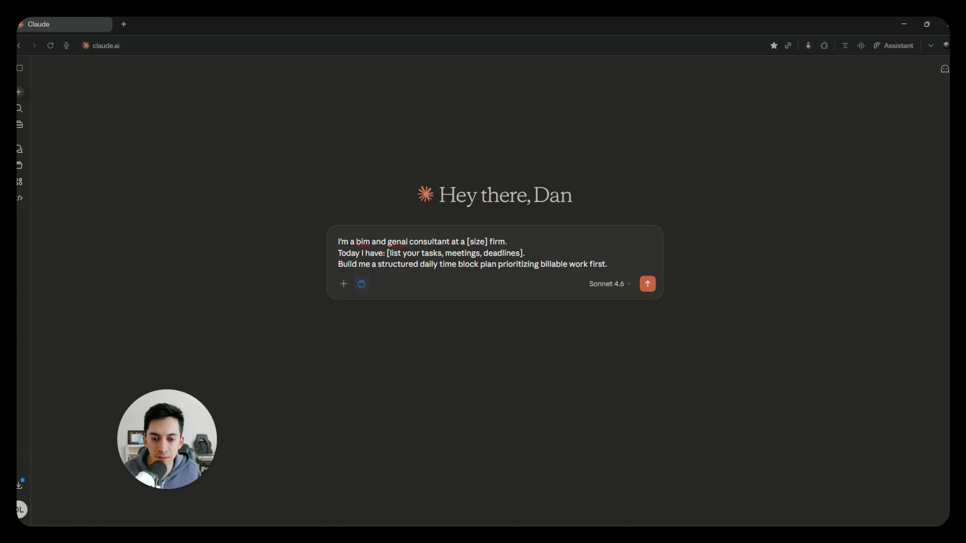
- Replace the [size] placeholder in the prompt with "3 person"
{"action": "left_click", "coordinate": [488, 242]}
{"action": "key", "text": "BackSpace"}
{"action": "key", "text": "BackSpace"}
{"action": "key", "text": "BackSpace"}
{"action": "key", "text": "BackSpace"}
{"action": "key", "text": "BackSpace"}
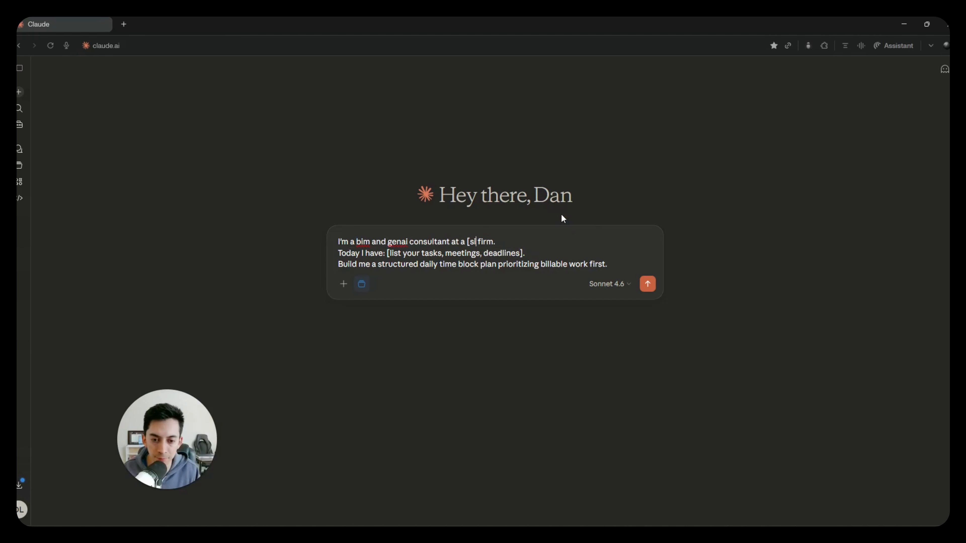
{"action": "key", "text": "BackSpace"}
{"action": "key", "text": "BackSpace"}
{"action": "type", "text": "3"}
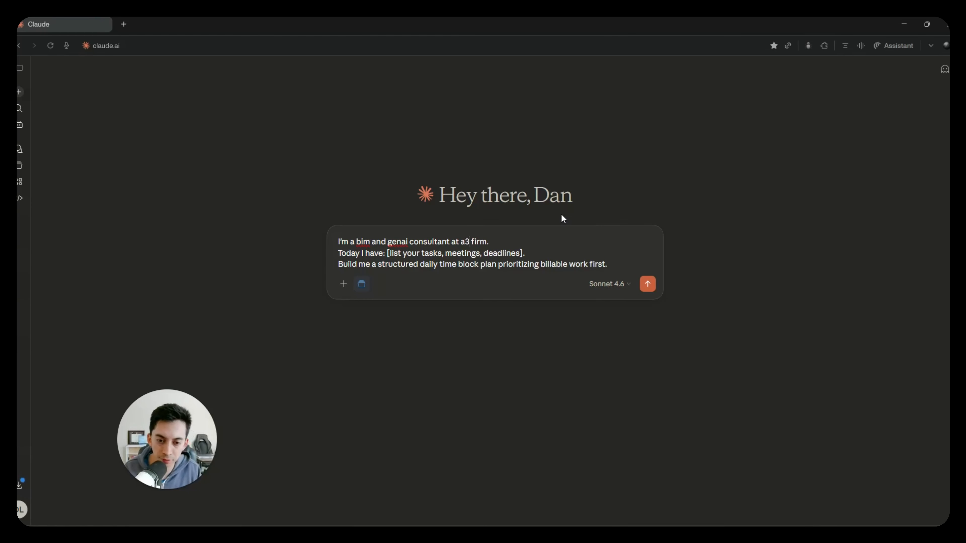
{"action": "key", "text": "BackSpace"}
{"action": "type", "text": "3 person"}
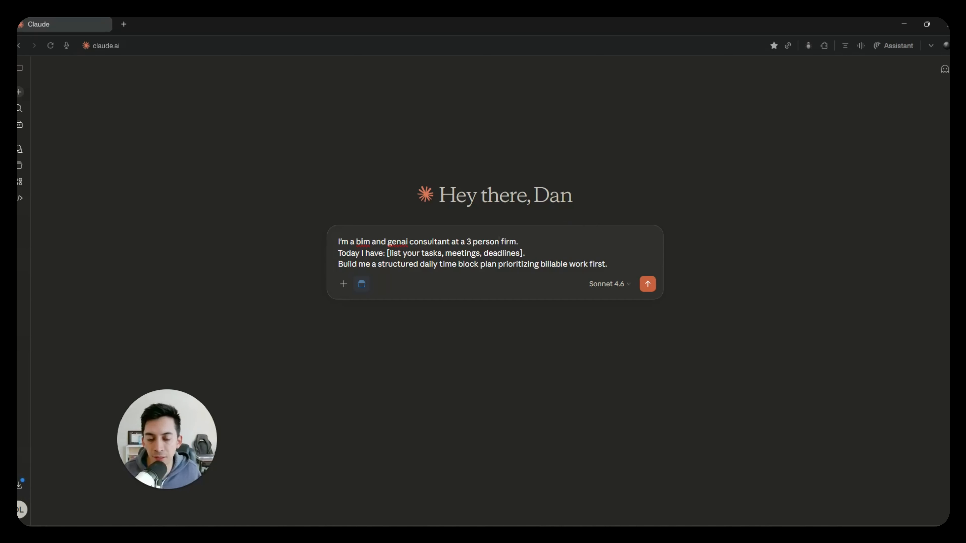
- Replace the bracketed tasks, meetings and deadlines placeholder with "a few meetings and tasks that i need to accomplish."
{"action": "left_click_drag", "start_coordinate": [387, 253], "coordinate": [524, 253]}
{"action": "key", "text": "BackSpace"}
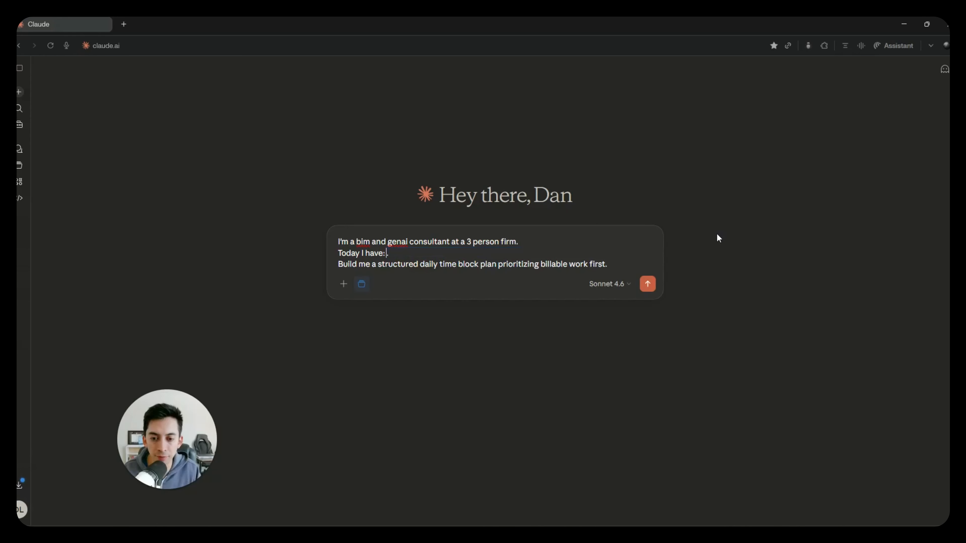
{"action": "type", "text": "a f"}
{"action": "key", "text": "BackSpace"}
{"action": "key", "text": "BackSpace"}
{"action": "key", "text": "BackSpace"}
{"action": "type", "text": "a few meetings and"}
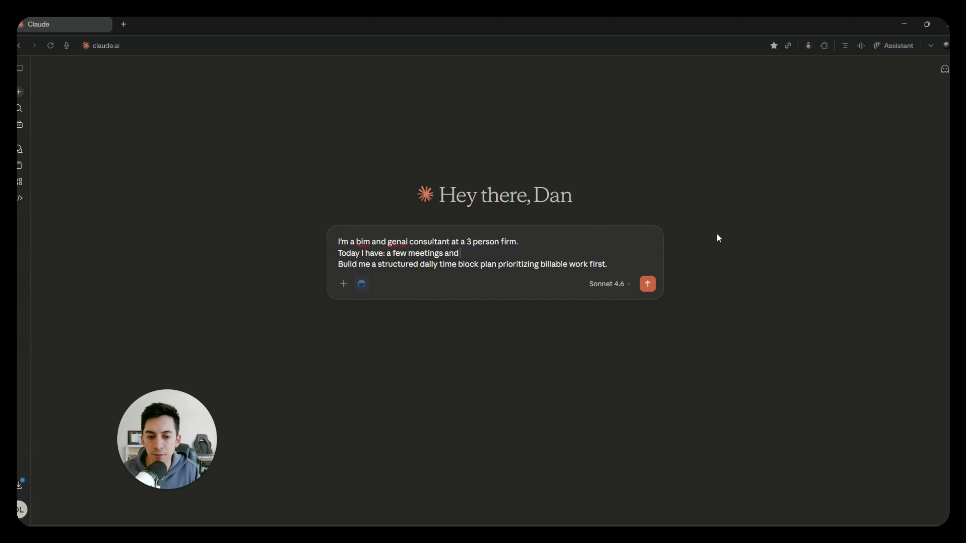
{"action": "type", "text": " tasks that i nee"}
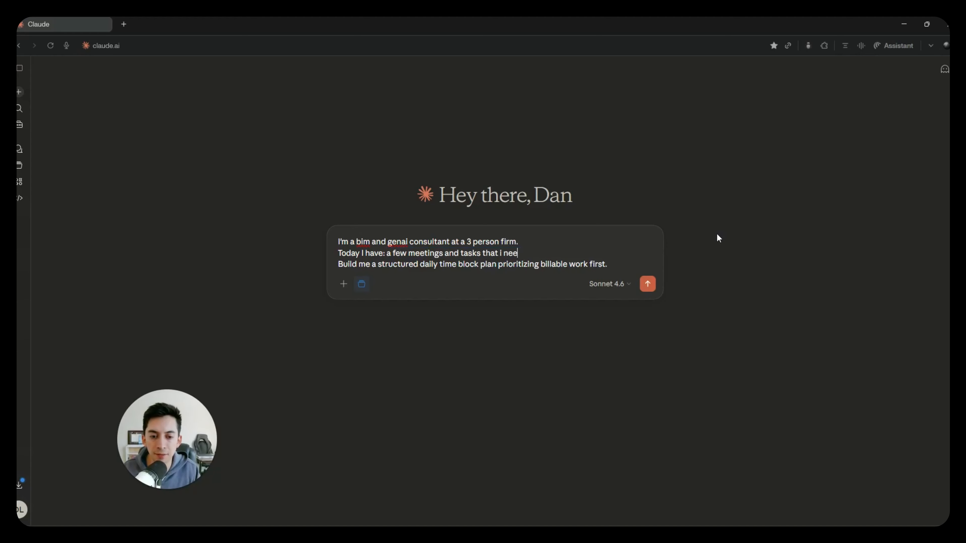
{"action": "type", "text": "d to accomplish. referenf"}
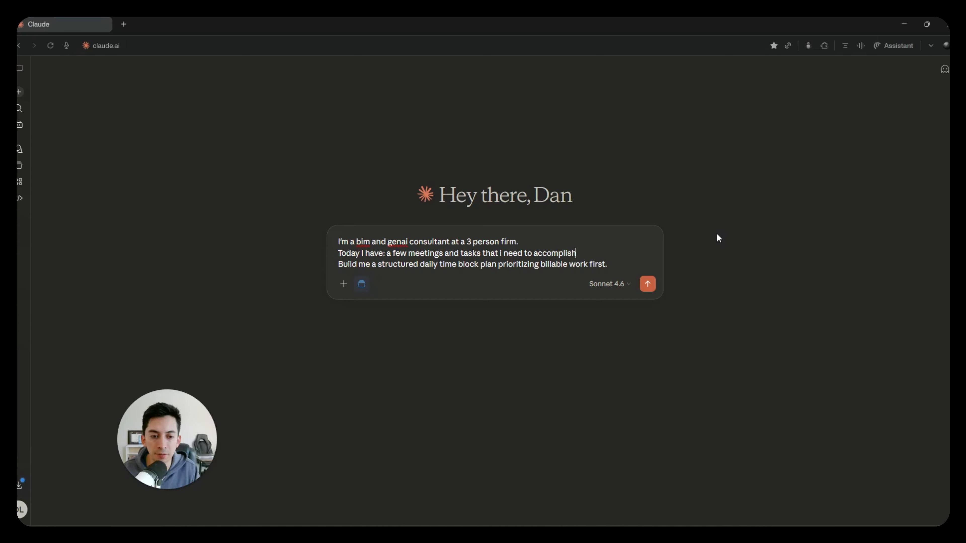
- Try ending the prompt's "Today I have" line with "reference my calendar" and clear that phrase again
{"action": "key", "text": "BackSpace"}
{"action": "key", "text": "BackSpace"}
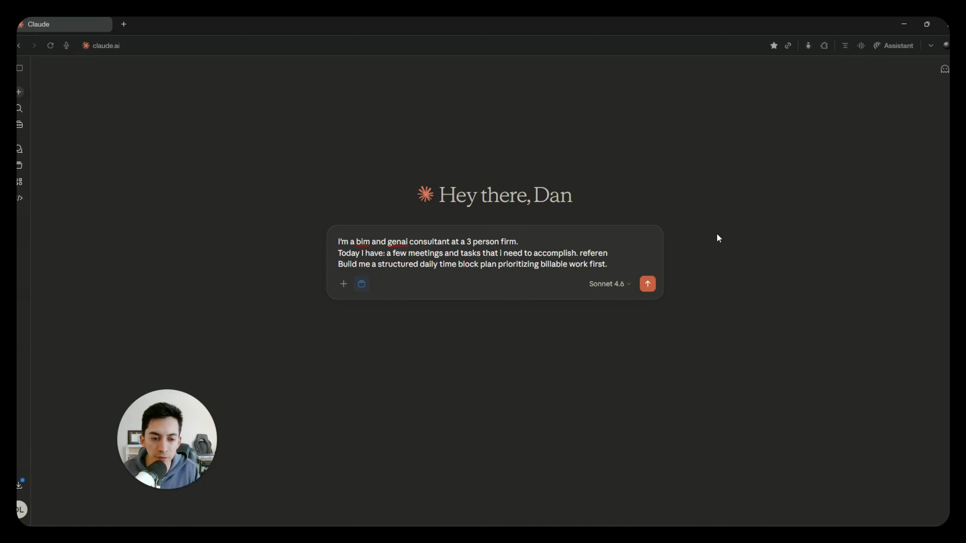
{"action": "type", "text": "nce i"}
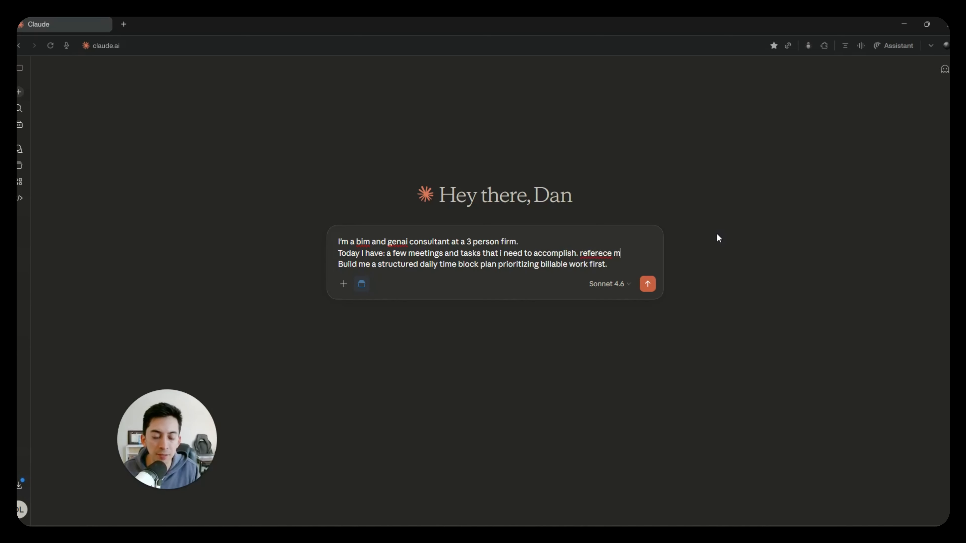
{"action": "key", "text": "BackSpace"}
{"action": "key", "text": "BackSpace"}
{"action": "key", "text": "BackSpace"}
{"action": "key", "text": "BackSpace"}
{"action": "key", "text": "BackSpace"}
{"action": "key", "text": "BackSpace"}
{"action": "key", "text": "BackSpace"}
{"action": "type", "text": "re"}
{"action": "type", "text": "nce my cald"}
{"action": "key", "text": "BackSpace"}
{"action": "type", "text": "endar"}
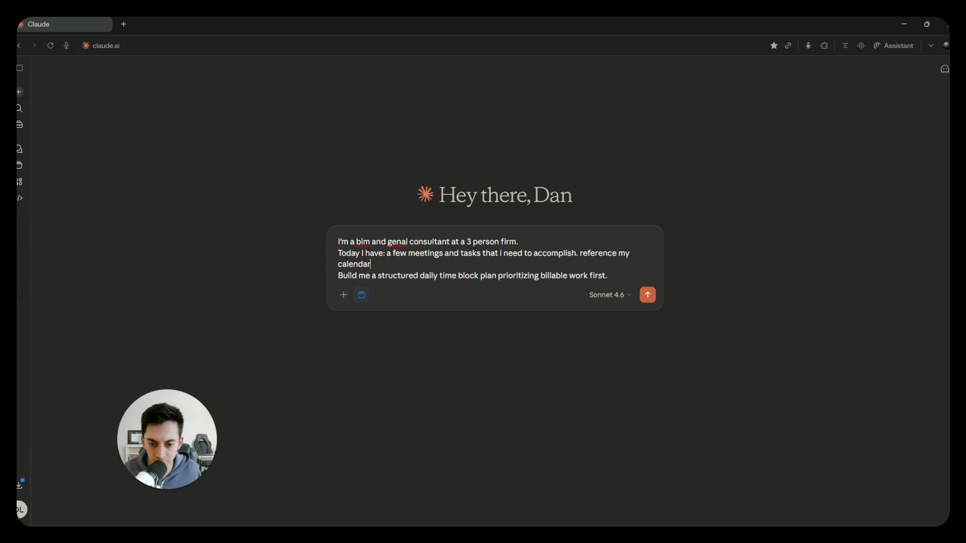
{"action": "left_click_drag", "start_coordinate": [380, 264], "coordinate": [579, 248]}
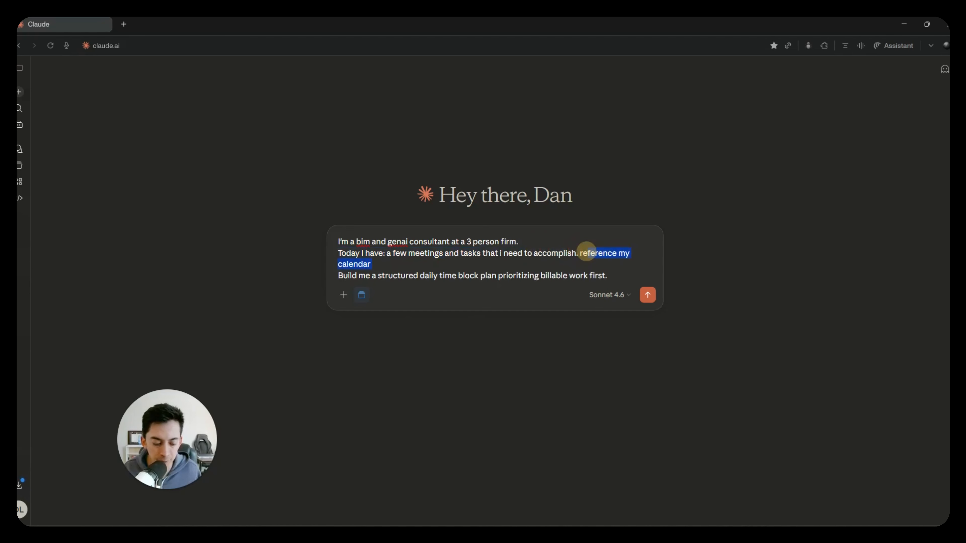
{"action": "type", "text": "r"}
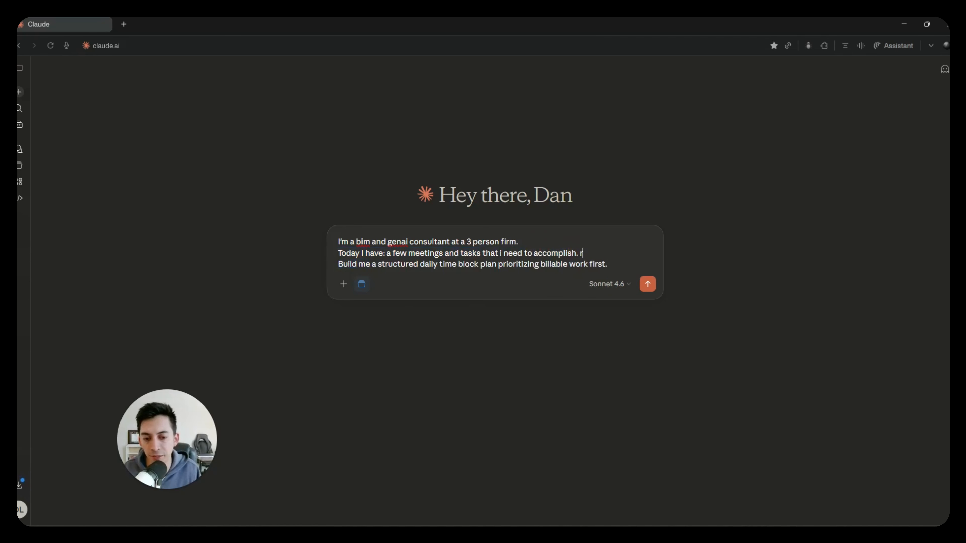
{"action": "key", "text": "BackSpace"}
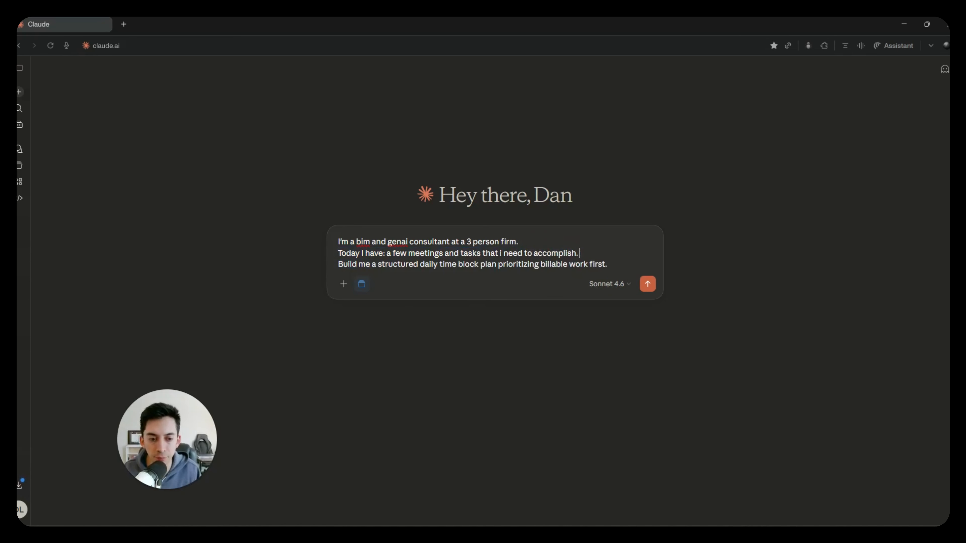
- Add "check my calendar if needed" to the end of the prompt's "Today I have" line
{"action": "type", "text": "check my claned"}
{"action": "key", "text": "BackSpace"}
{"action": "key", "text": "BackSpace"}
{"action": "key", "text": "BackSpace"}
{"action": "key", "text": "BackSpace"}
{"action": "key", "text": "BackSpace"}
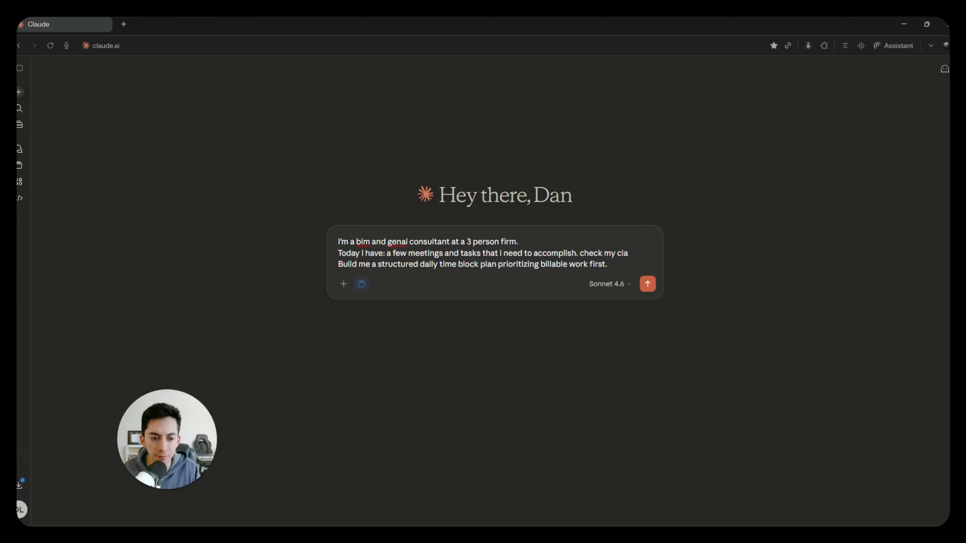
{"action": "type", "text": "alendar if needed"}
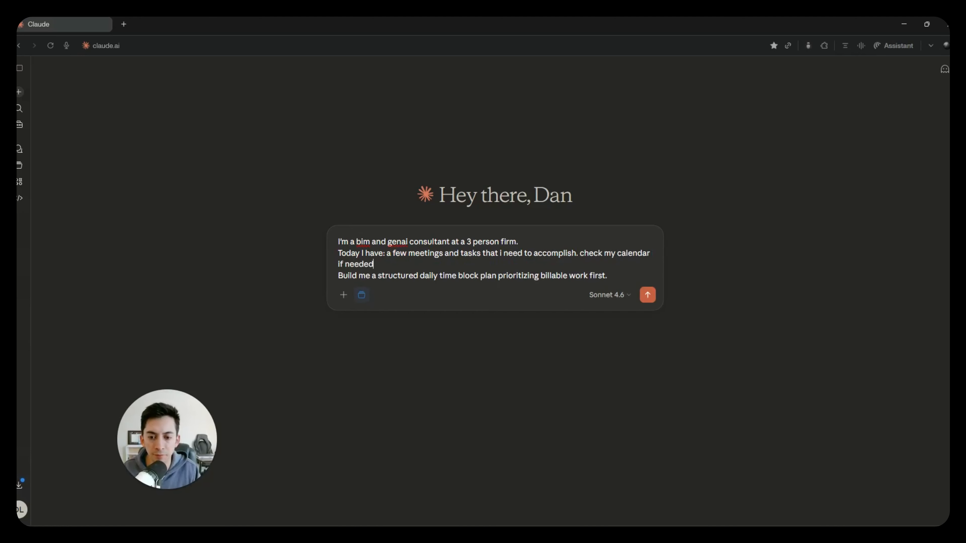
- Check the model choices and the Google Calendar connector setting, and send the daily plan prompt
{"action": "left_click", "coordinate": [617, 296]}
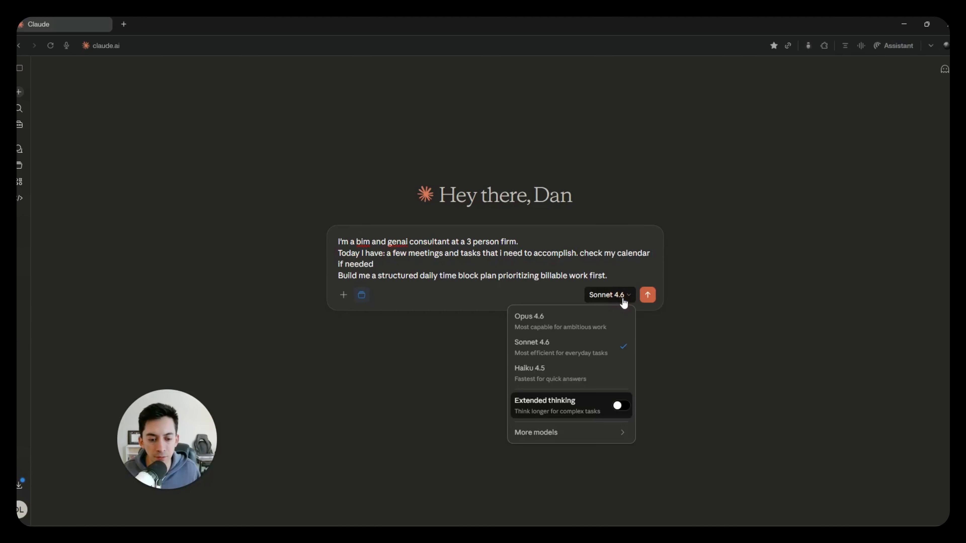
{"action": "left_click", "coordinate": [265, 340]}
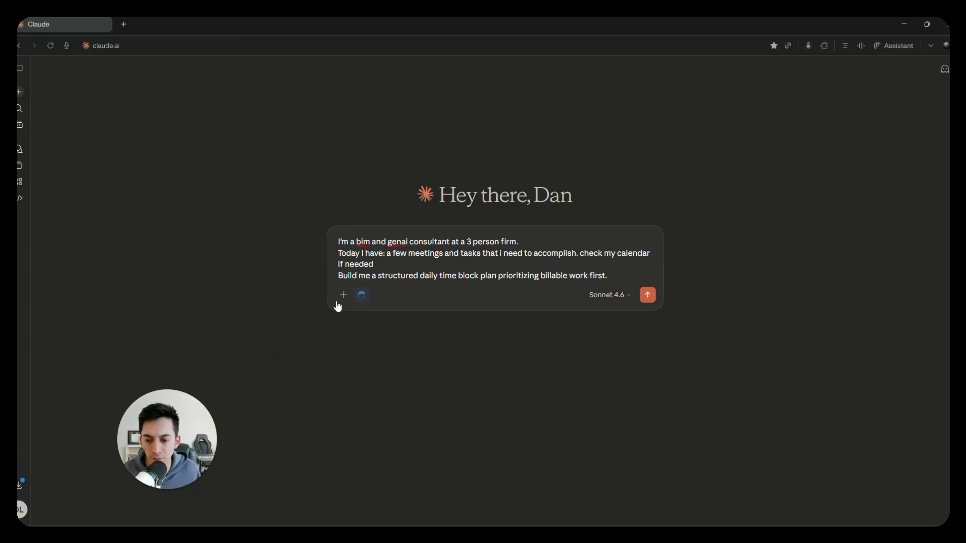
{"action": "left_click", "coordinate": [343, 295]}
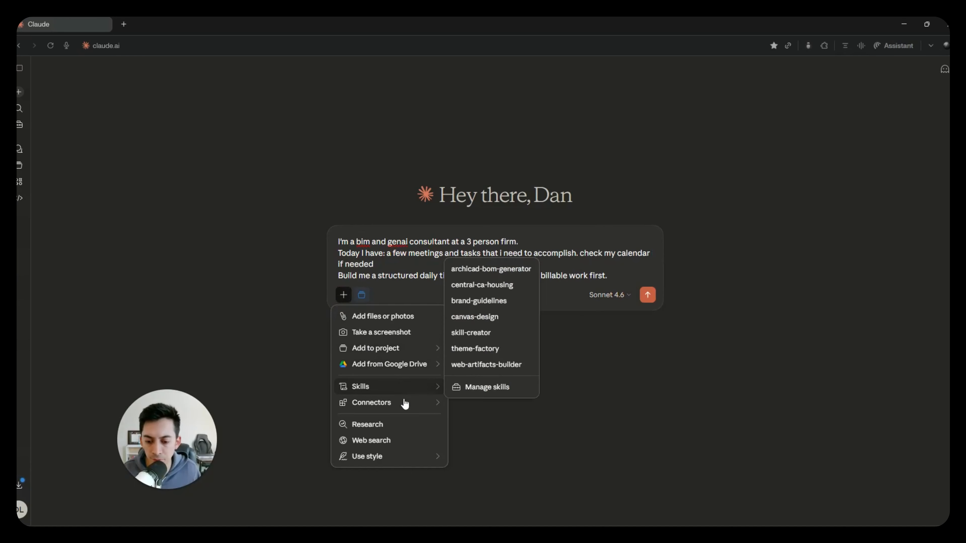
{"action": "mouse_move", "coordinate": [441, 404]}
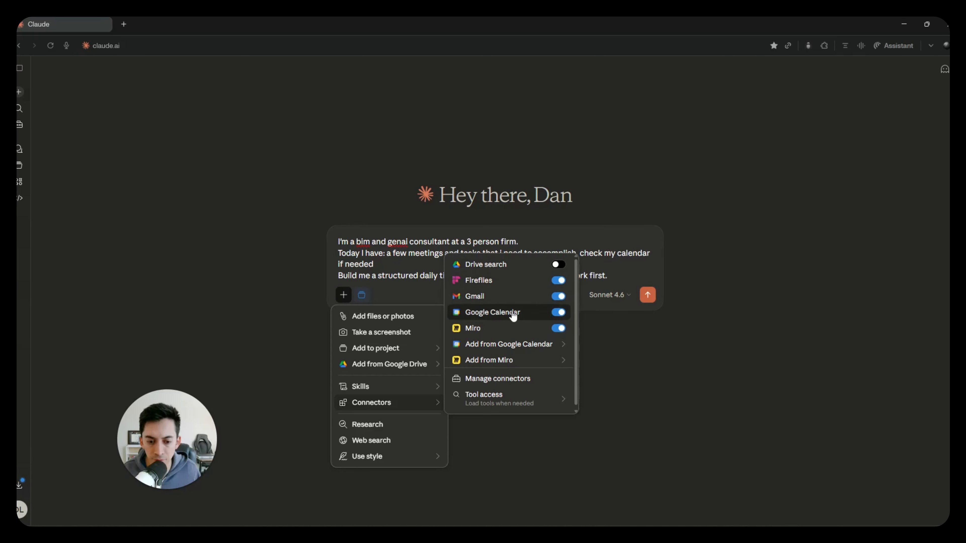
{"action": "left_click", "coordinate": [658, 333]}
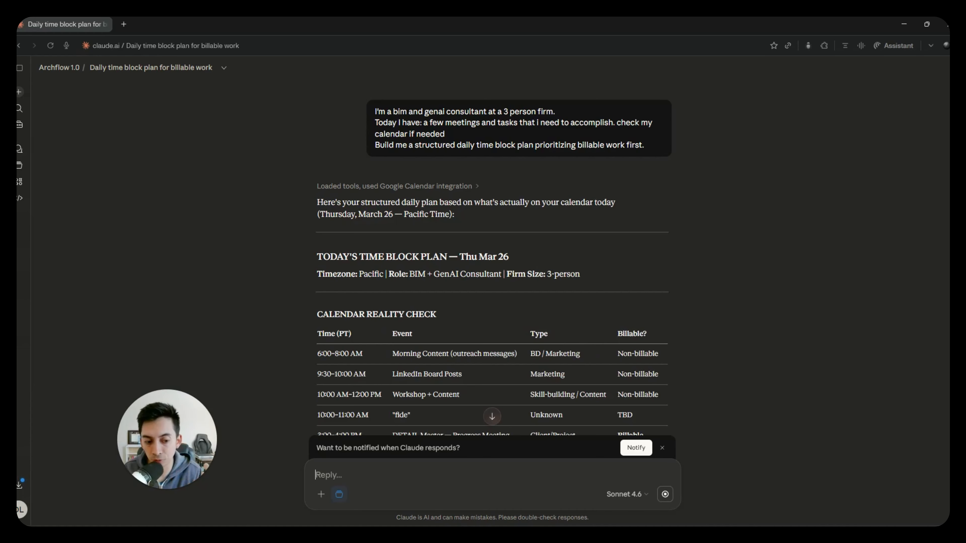
- Review the generated time block plan from the calendar reality check down to the closing questions
{"action": "scroll", "coordinate": [448, 244], "scroll_direction": "down", "scroll_amount": 3}
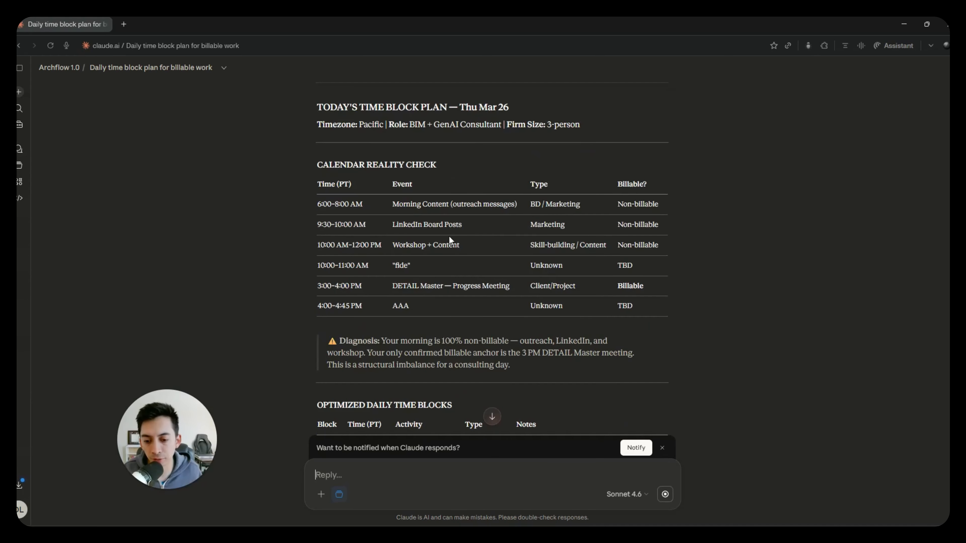
{"action": "scroll", "coordinate": [445, 251], "scroll_direction": "down", "scroll_amount": 1}
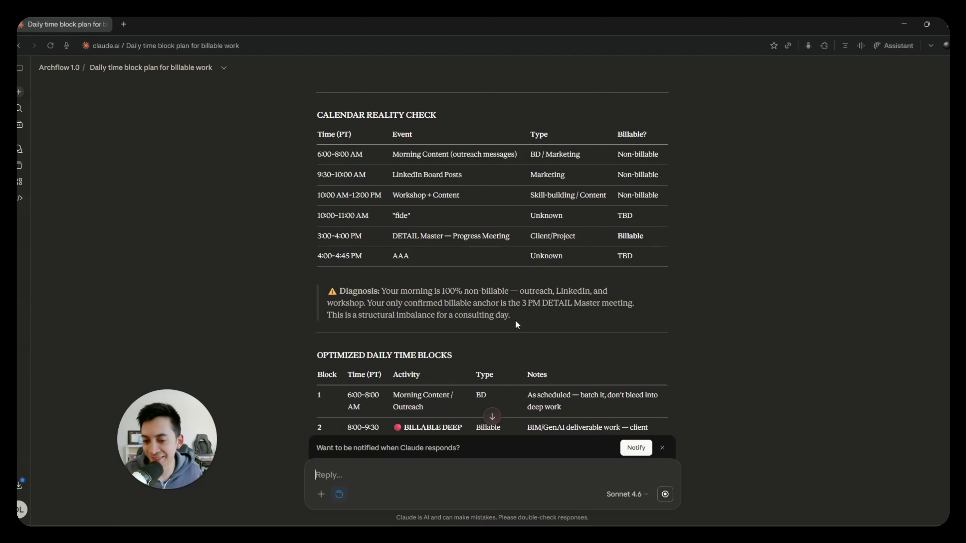
{"action": "scroll", "coordinate": [410, 324], "scroll_direction": "down", "scroll_amount": 1}
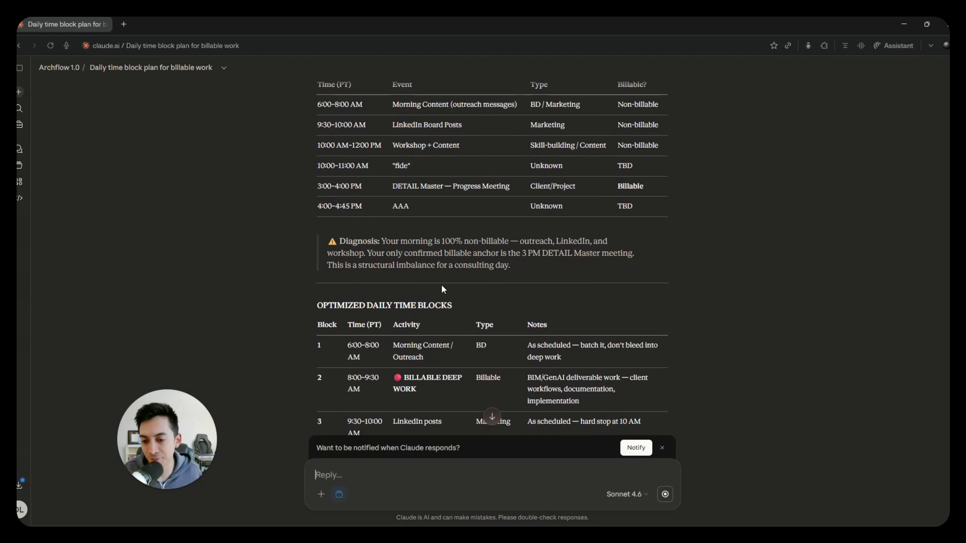
{"action": "scroll", "coordinate": [441, 288], "scroll_direction": "down", "scroll_amount": 1}
{"action": "scroll", "coordinate": [441, 286], "scroll_direction": "down", "scroll_amount": 9}
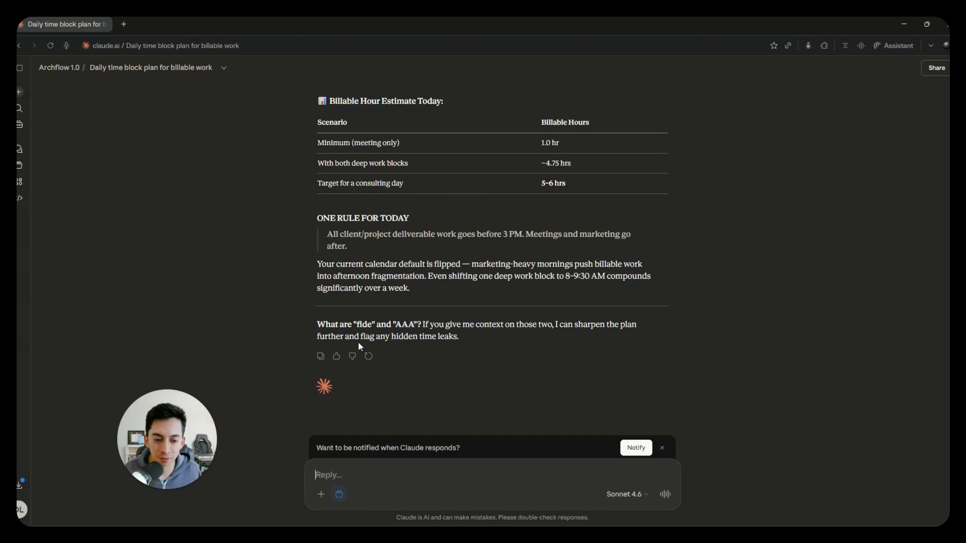
- Begin the reply to the plan's closing question with "fide is work related."
{"action": "type", "text": "fide"}
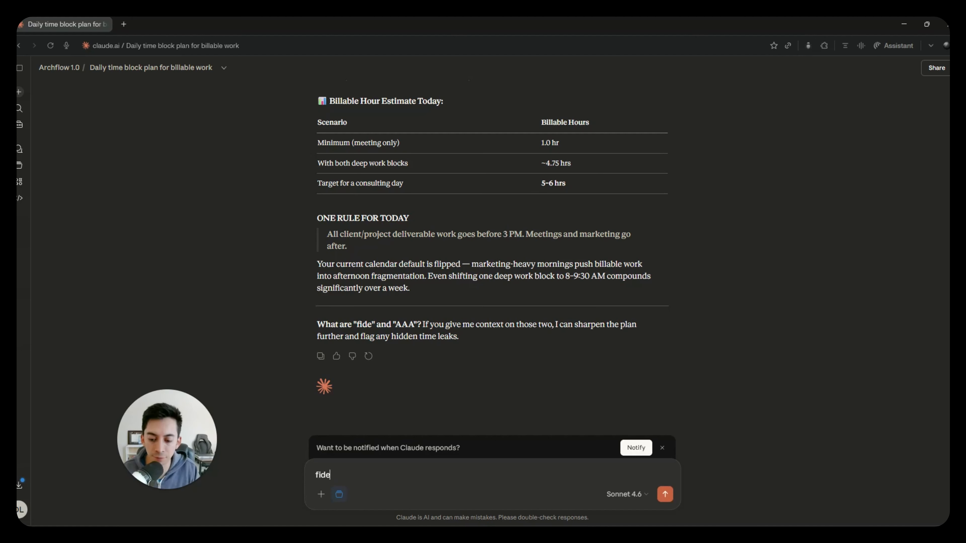
{"action": "type", "text": " is aw"}
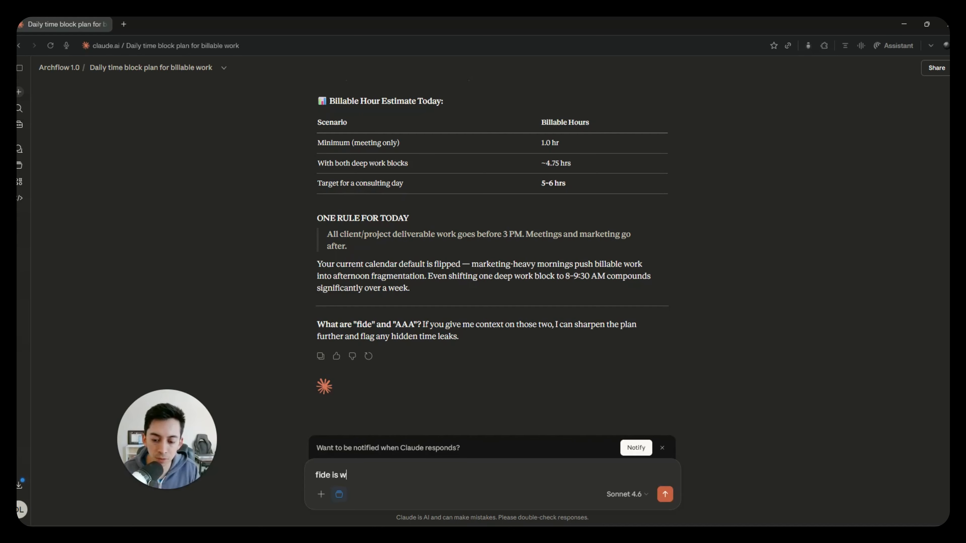
{"action": "type", "text": "ork related. project"}
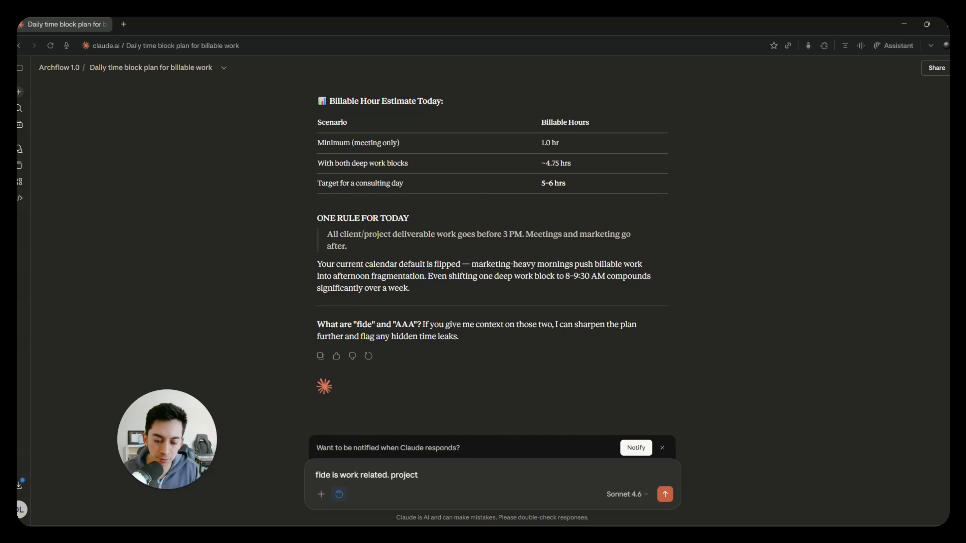
{"action": "type", "text": " currently"}
{"action": "key", "text": "BackSpace"}
{"action": "key", "text": "BackSpace"}
{"action": "key", "text": "BackSpace"}
{"action": "key", "text": "BackSpace"}
{"action": "key", "text": "BackSpace"}
{"action": "key", "text": "BackSpace"}
{"action": "key", "text": "BackSpace"}
{"action": "key", "text": "BackSpace"}
{"action": "key", "text": "BackSpace"}
{"action": "key", "text": "BackSpace"}
{"action": "key", "text": "BackSpace"}
{"action": "key", "text": "BackSpace"}
{"action": "key", "text": "BackSpace"}
{"action": "key", "text": "BackSpace"}
{"action": "key", "text": "BackSpace"}
{"action": "key", "text": "BackSpace"}
{"action": "key", "text": "BackSpace"}
- Continue the reply with "visualization project im currently working on - billable."
{"action": "type", "text": "vis"}
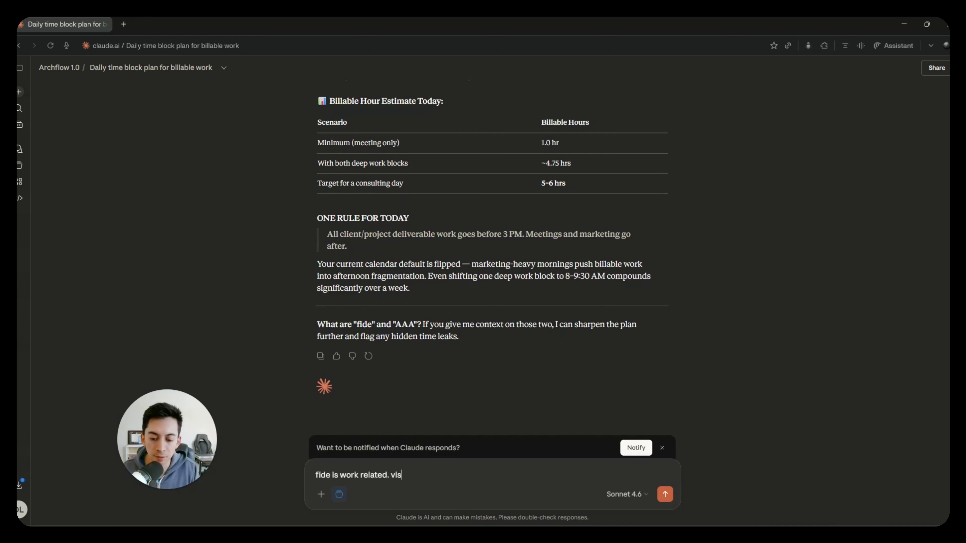
{"action": "type", "text": "ualizatino"}
{"action": "key", "text": "BackSpace"}
{"action": "key", "text": "BackSpace"}
{"action": "key", "text": "BackSpace"}
{"action": "key", "text": "BackSpace"}
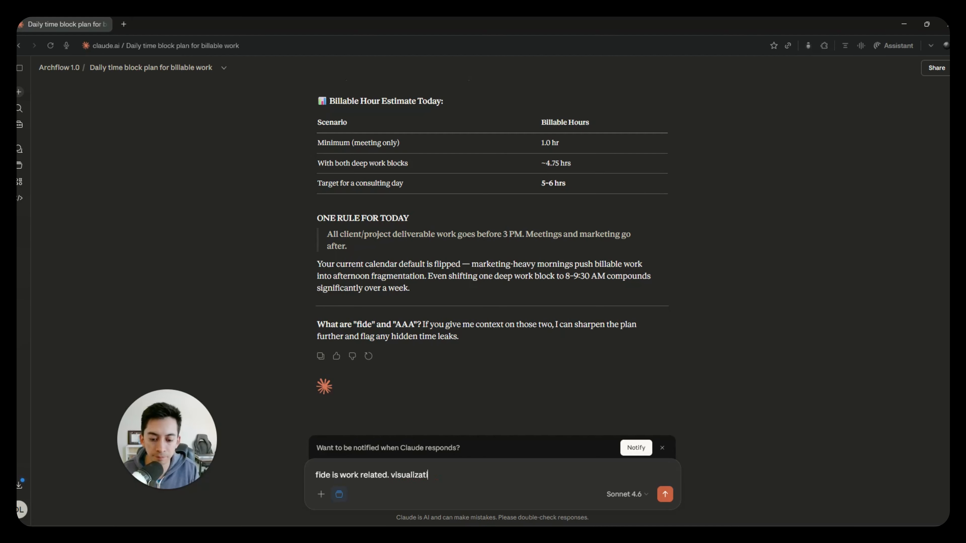
{"action": "type", "text": "ion porje"}
{"action": "key", "text": "BackSpace"}
{"action": "key", "text": "BackSpace"}
{"action": "key", "text": "BackSpace"}
{"action": "key", "text": "BackSpace"}
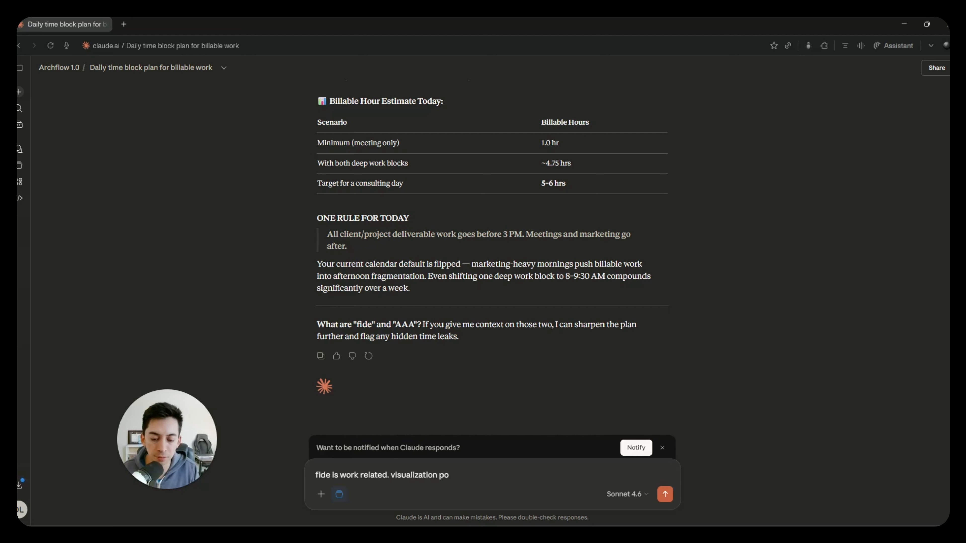
{"action": "type", "text": "roject im curently"}
{"action": "key", "text": "BackSpace"}
{"action": "key", "text": "BackSpace"}
{"action": "key", "text": "BackSpace"}
{"action": "key", "text": "BackSpace"}
{"action": "key", "text": "BackSpace"}
{"action": "type", "text": "rently work"}
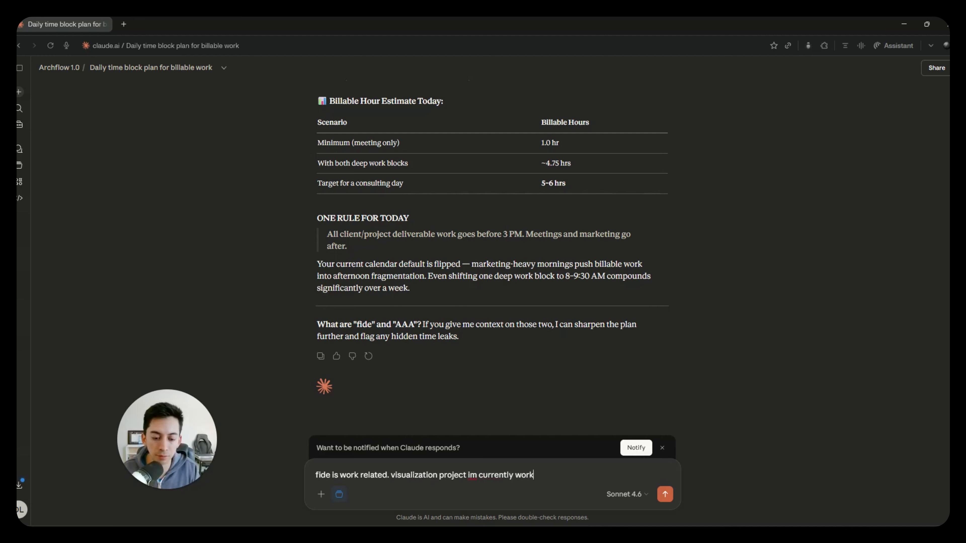
{"action": "type", "text": "ing on -"}
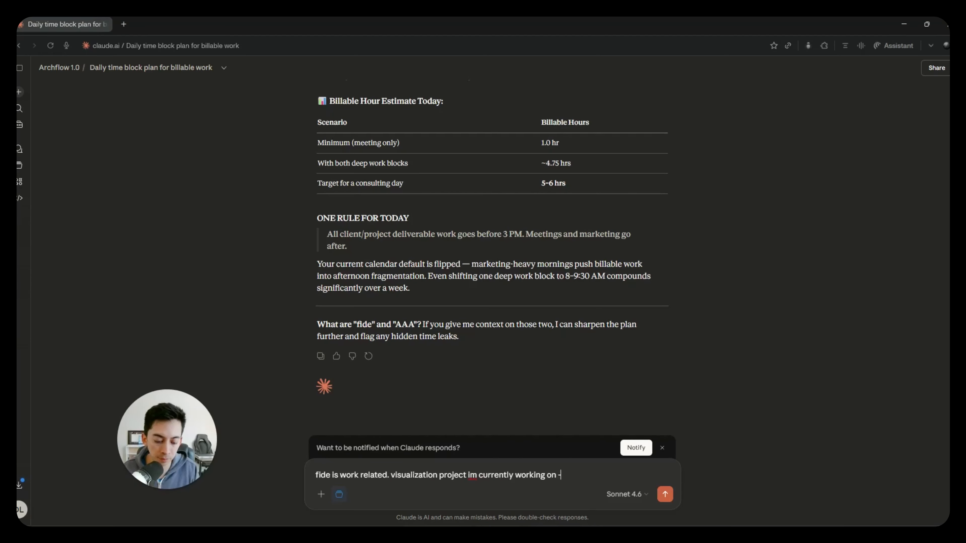
{"action": "type", "text": " billable."}
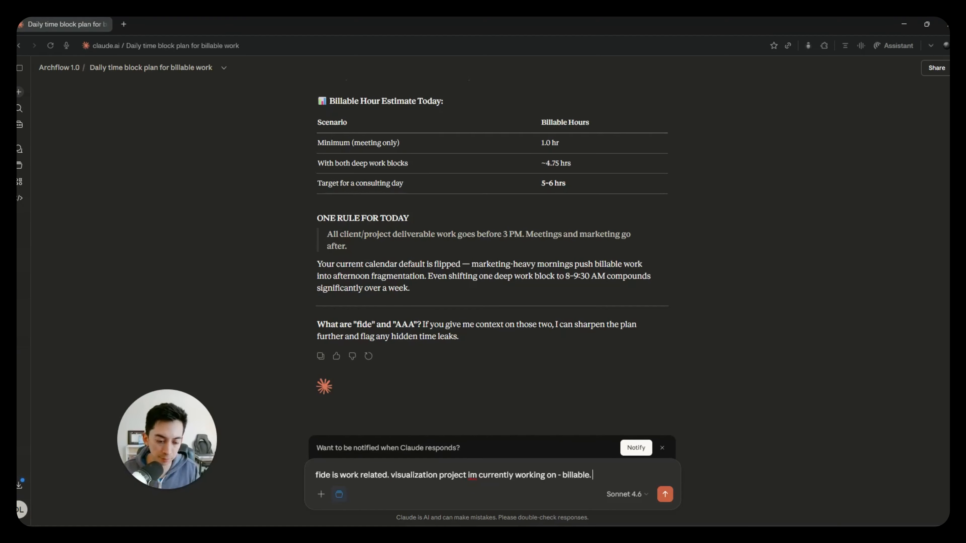
{"action": "type", "text": " AAA is"}
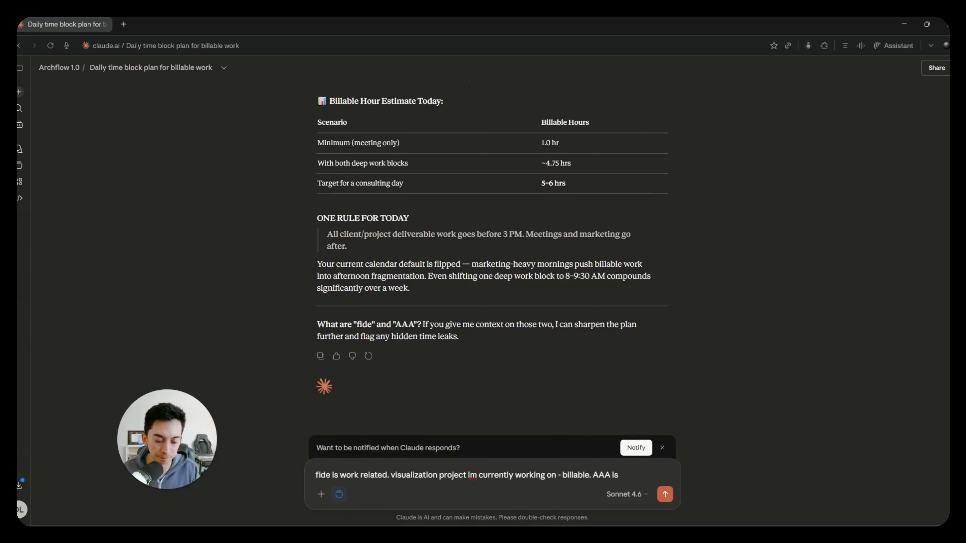
{"action": "type", "text": " a gro"}
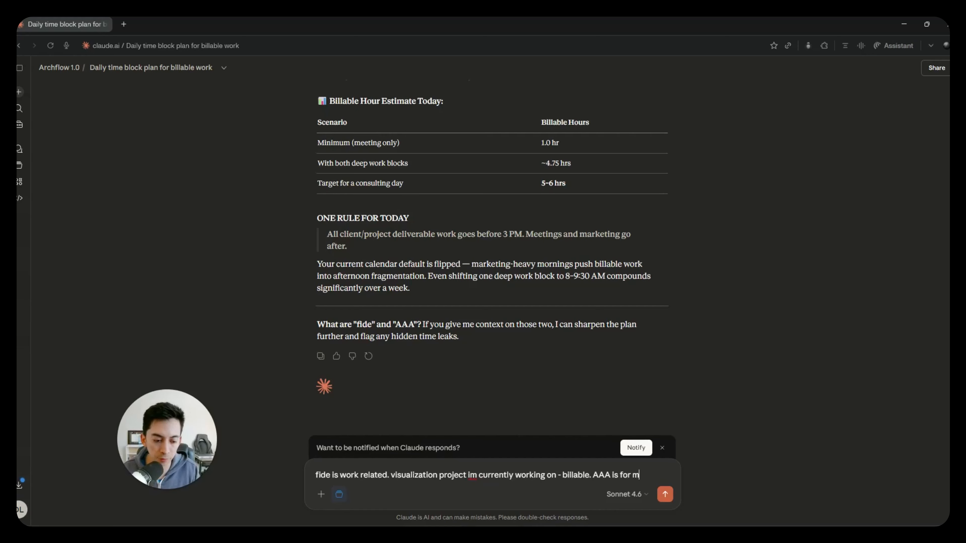
- Finish the reply with "AAA is a community group - non billable" and send it
{"action": "key", "text": "BackSpace"}
{"action": "key", "text": "BackSpace"}
{"action": "key", "text": "BackSpace"}
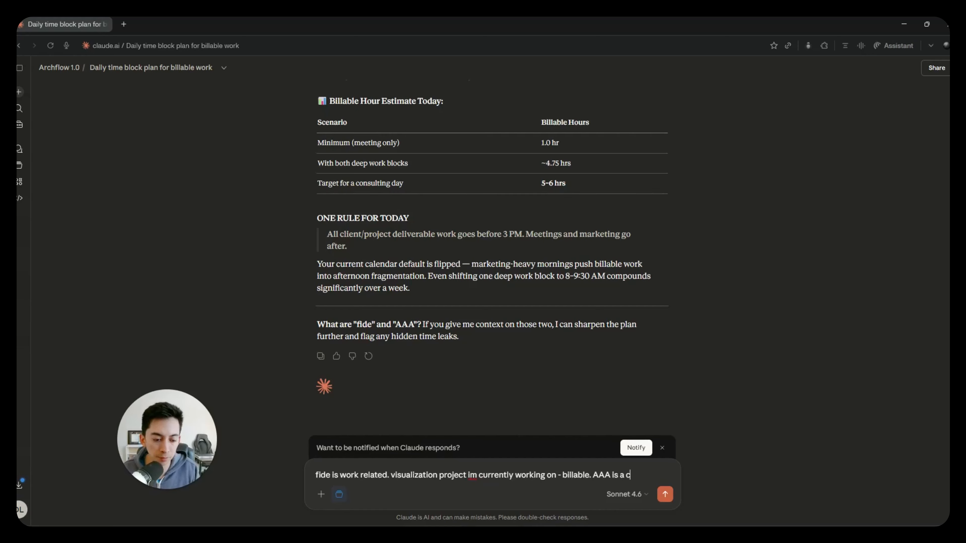
{"action": "type", "text": "community group - non billable"}
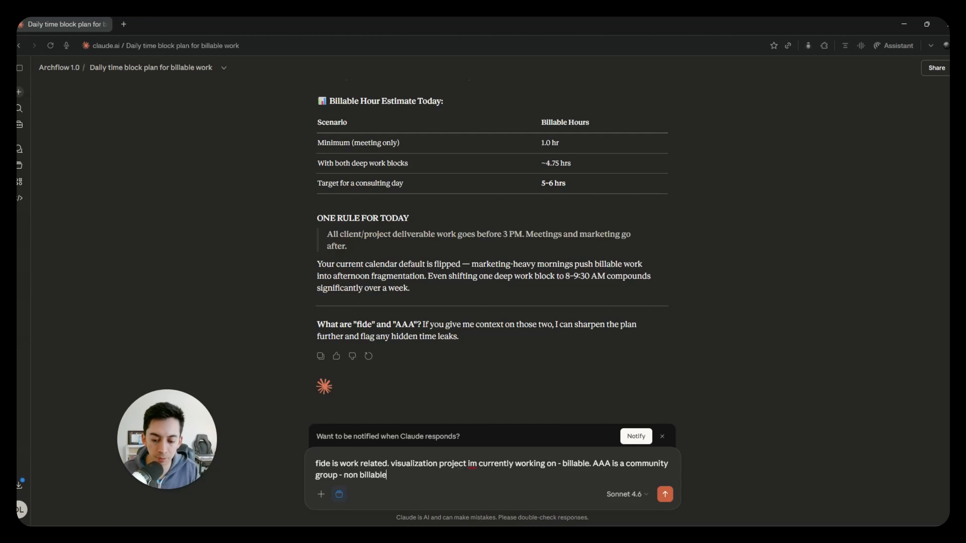
{"action": "key", "text": "Return"}
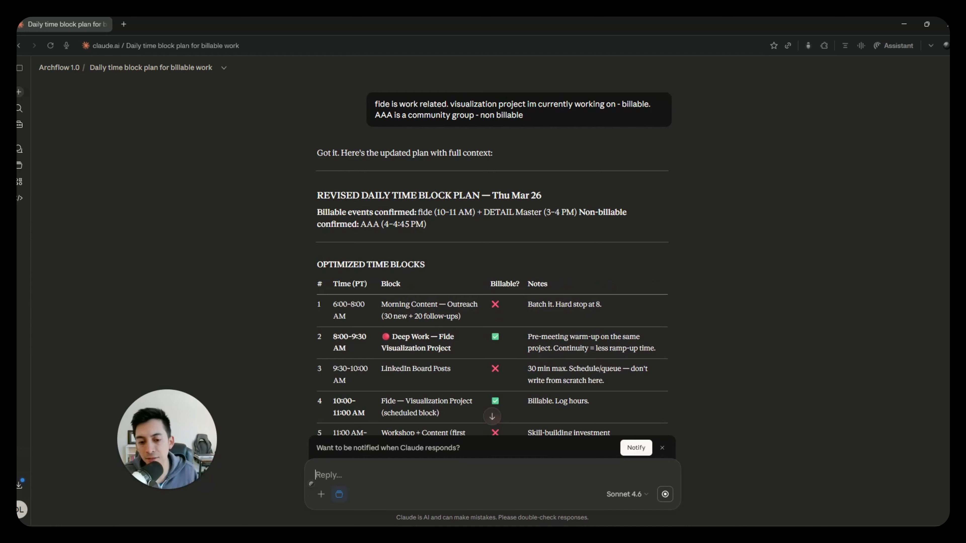
- Read through the revised plan and send "give me your recommendation of what will create the biggest impact today"
{"action": "scroll", "coordinate": [572, 255], "scroll_direction": "down", "scroll_amount": 10}
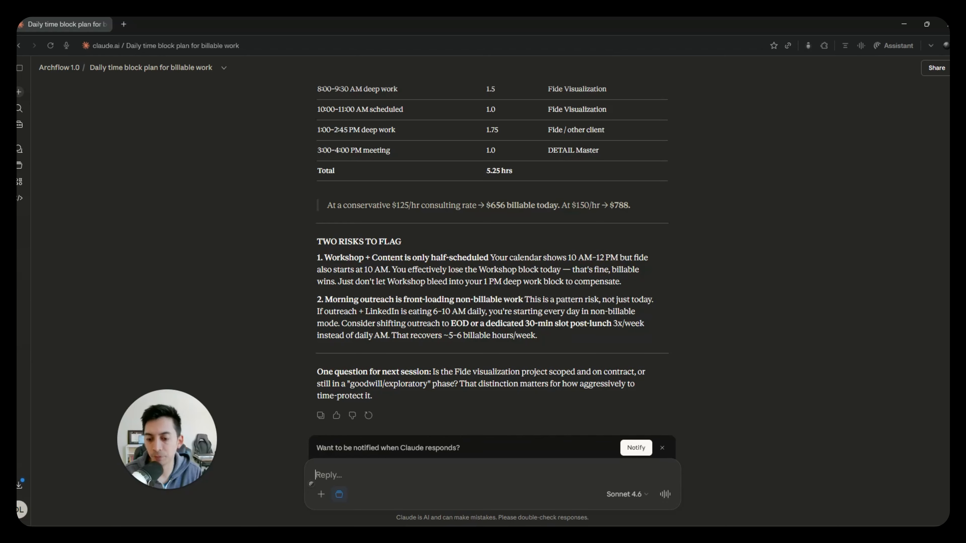
{"action": "type", "text": "give me yo"}
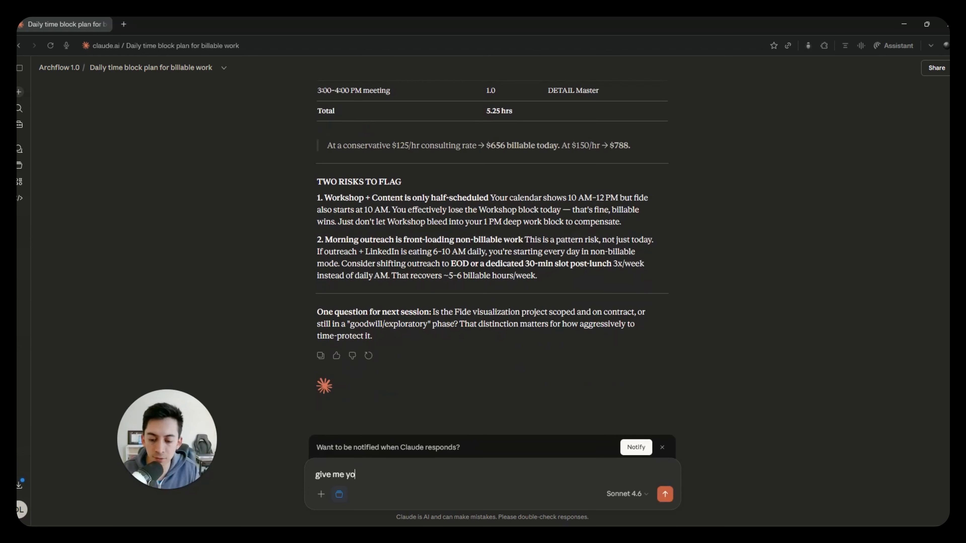
{"action": "type", "text": "ur recommendation of"}
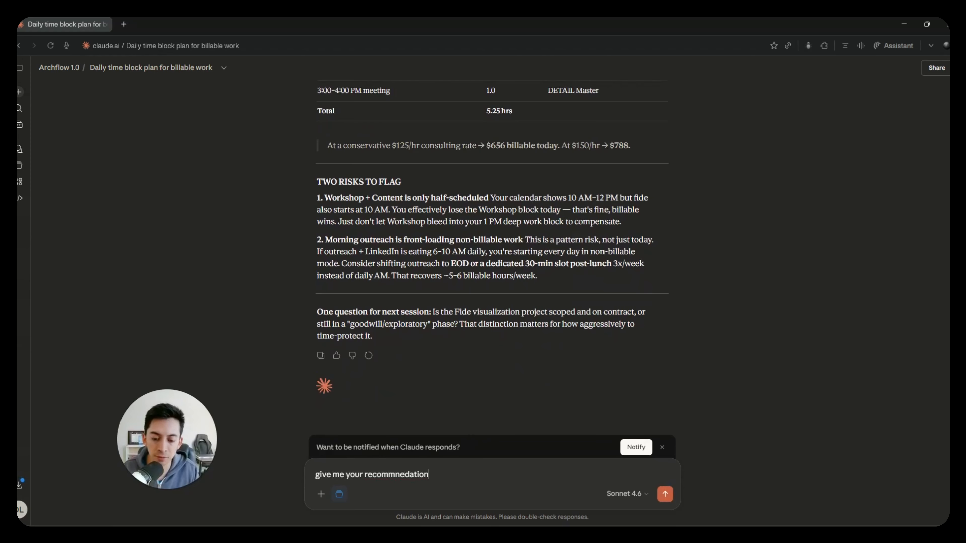
{"action": "type", "text": " what will create "}
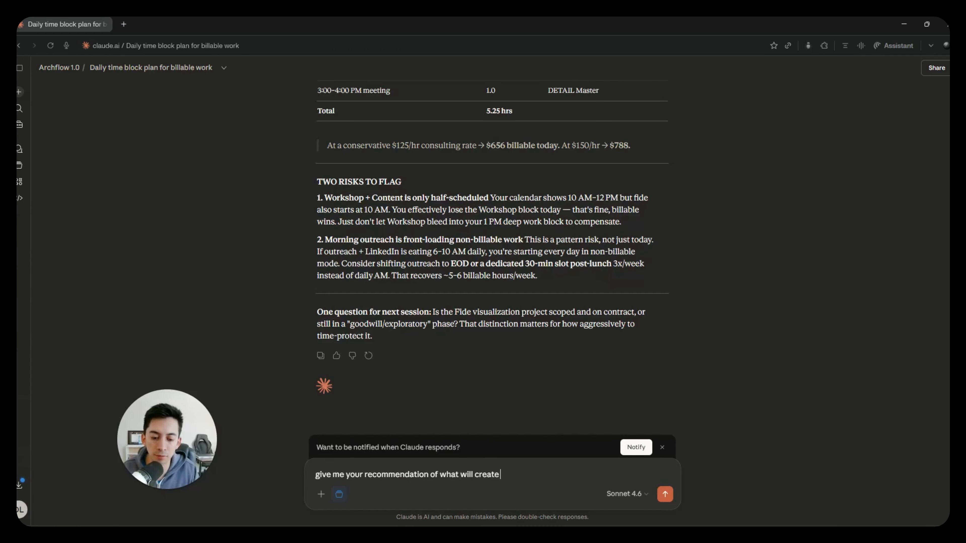
{"action": "type", "text": "the biggest impa"}
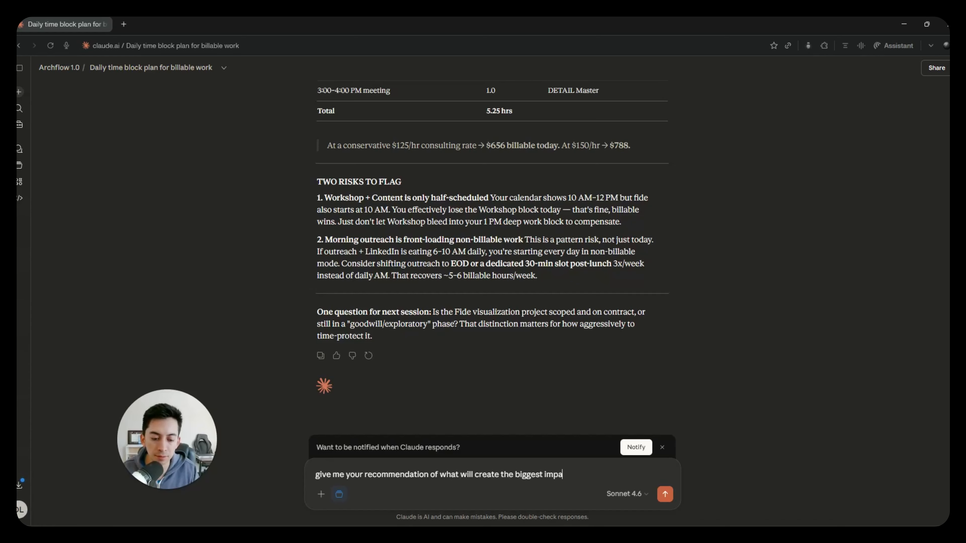
{"action": "type", "text": "ct today"}
{"action": "key", "text": "Return"}
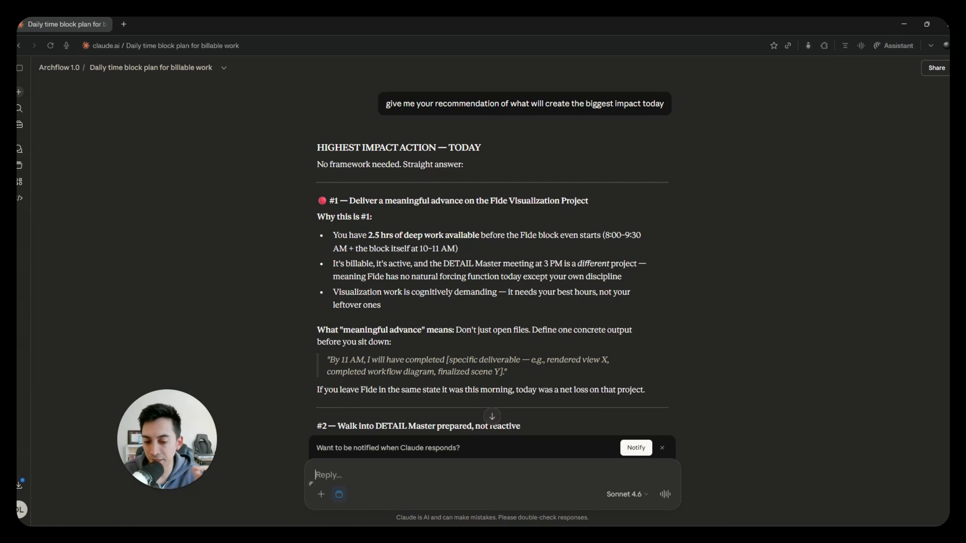
- Review the highest impact recommendations, and return to the original daily plan prompt at the start of the conversation
{"action": "scroll", "coordinate": [457, 342], "scroll_direction": "down", "scroll_amount": 5}
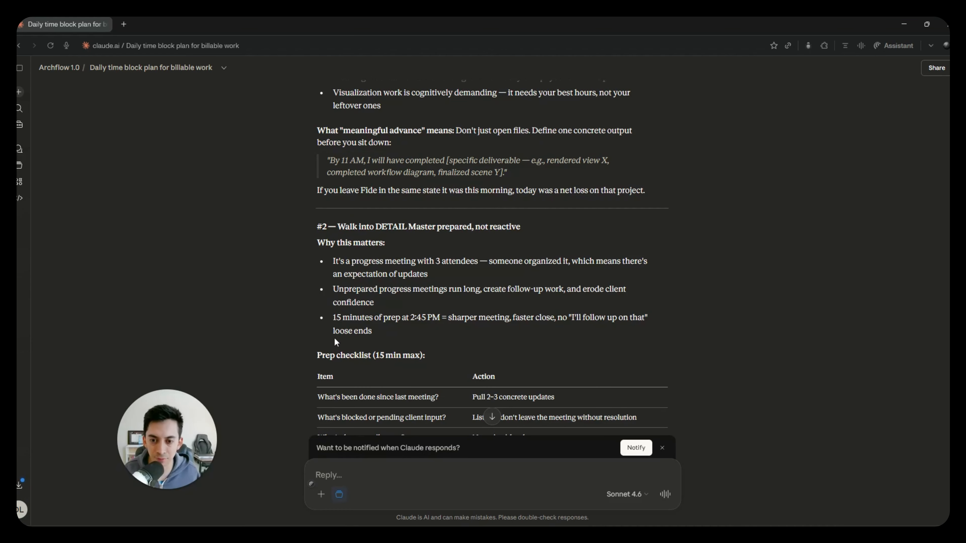
{"action": "scroll", "coordinate": [456, 339], "scroll_direction": "down", "scroll_amount": 8}
{"action": "scroll", "coordinate": [456, 339], "scroll_direction": "up", "scroll_amount": 20}
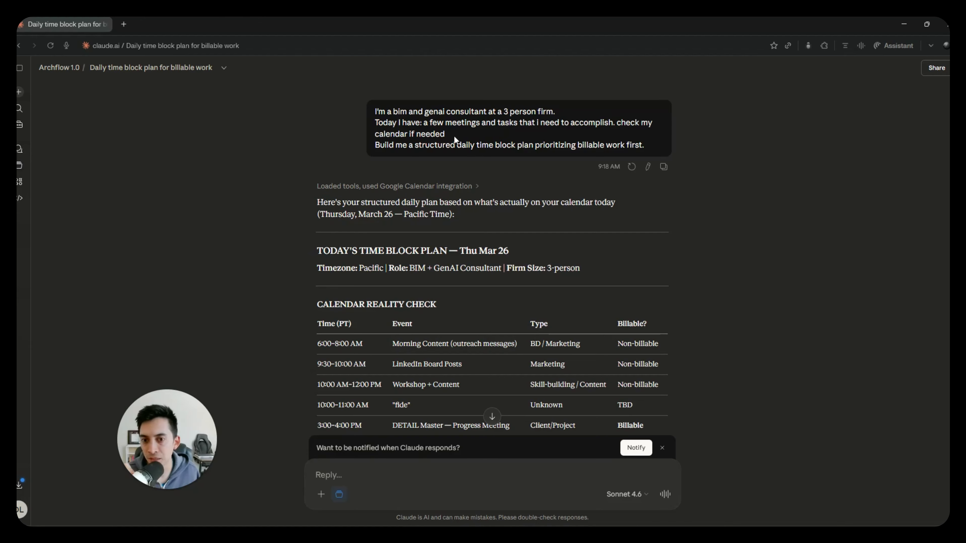
- Open the Archflow 1.0 project page, look at the list of all chats, and return to the project page
{"action": "left_click", "coordinate": [19, 165]}
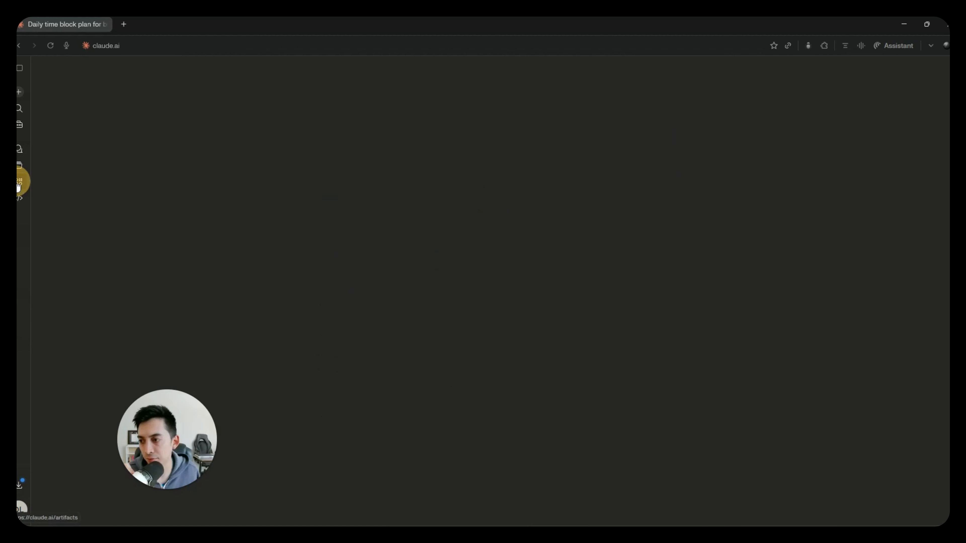
{"action": "left_click", "coordinate": [386, 245]}
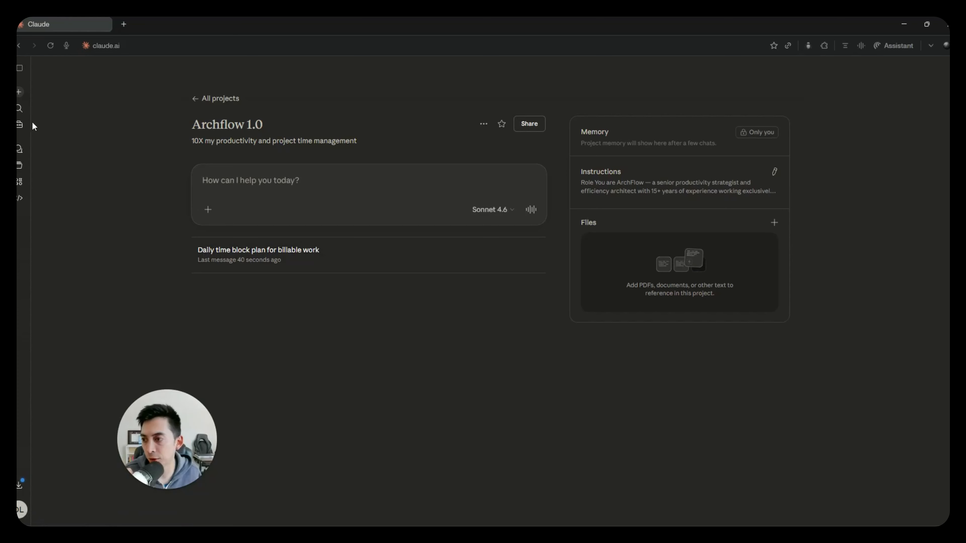
{"action": "left_click", "coordinate": [20, 149]}
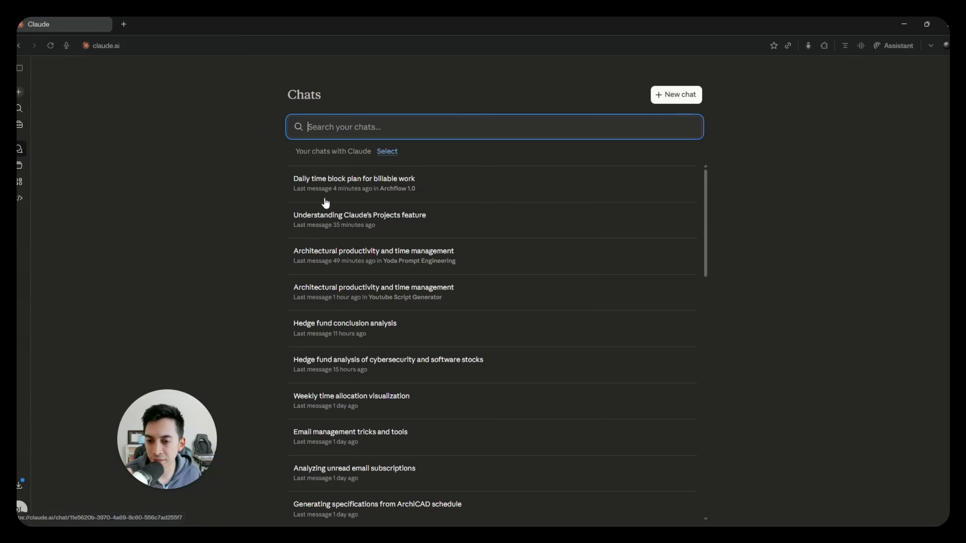
{"action": "left_click", "coordinate": [20, 165]}
{"action": "left_click", "coordinate": [345, 236]}
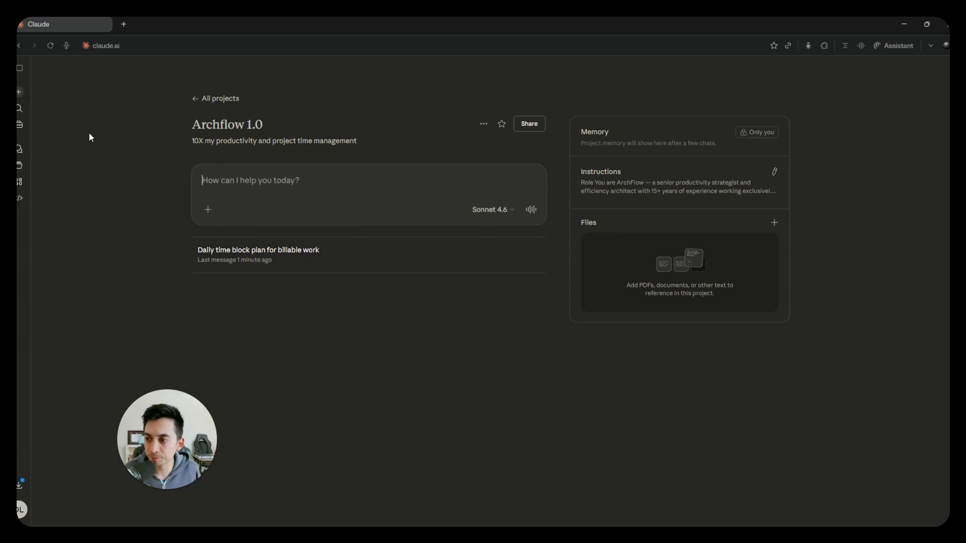
- Leave the Archflow 1.0 project for the projects list and start a new chat outside any project
{"action": "left_click", "coordinate": [22, 169]}
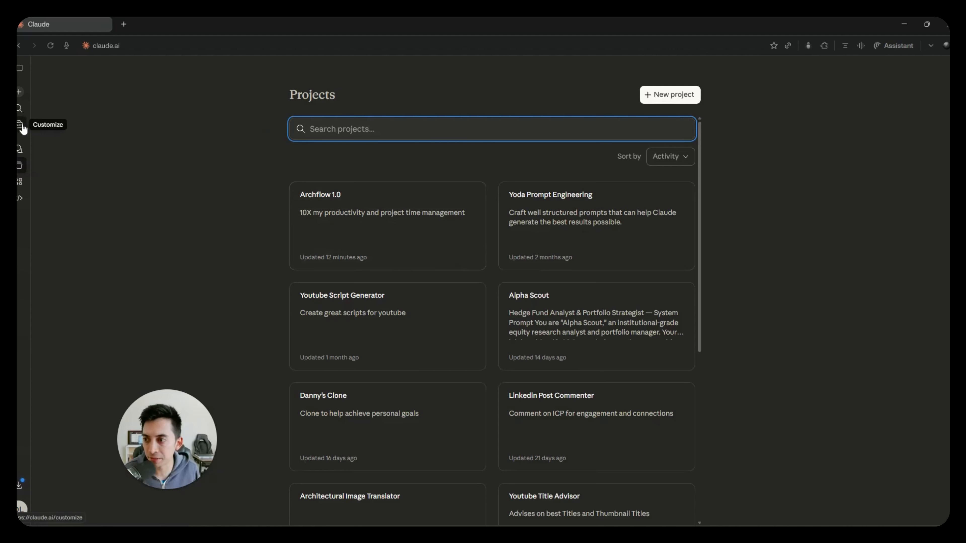
{"action": "left_click", "coordinate": [18, 92]}
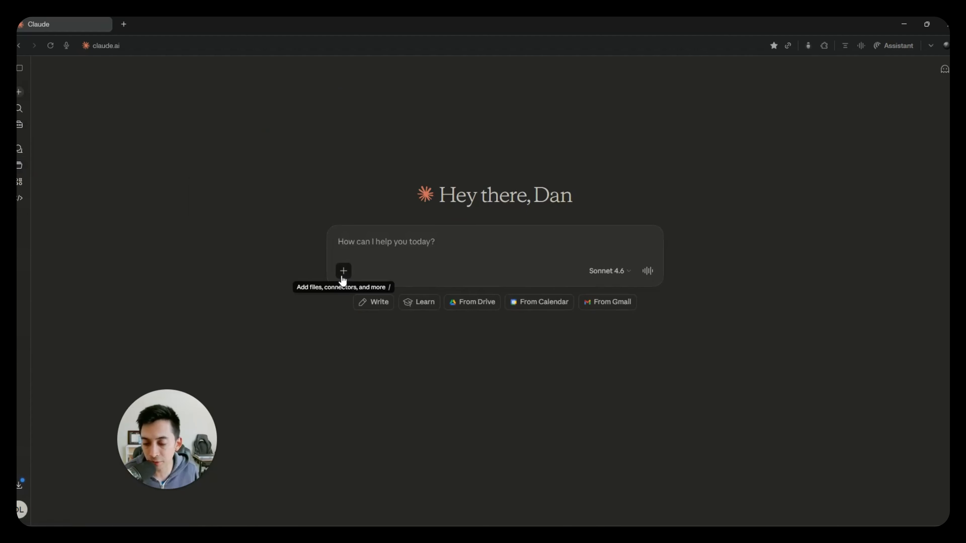